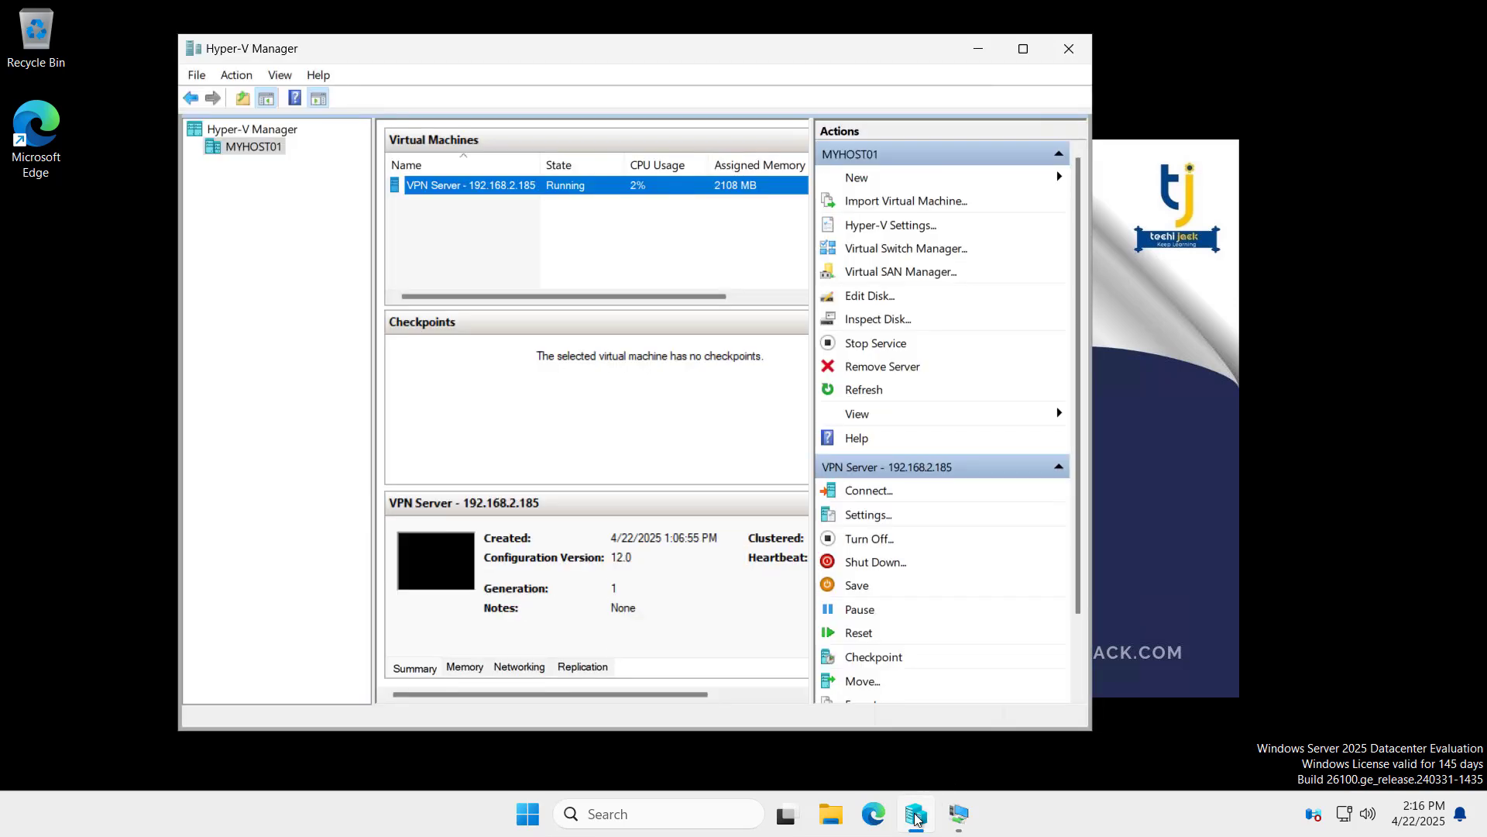
Step: Connect to the VPN Server VM from Hyper-V Manager, sign in as administrator, and launch Server Manager
left_click(914, 815)
right_click(529, 195)
key("Return")
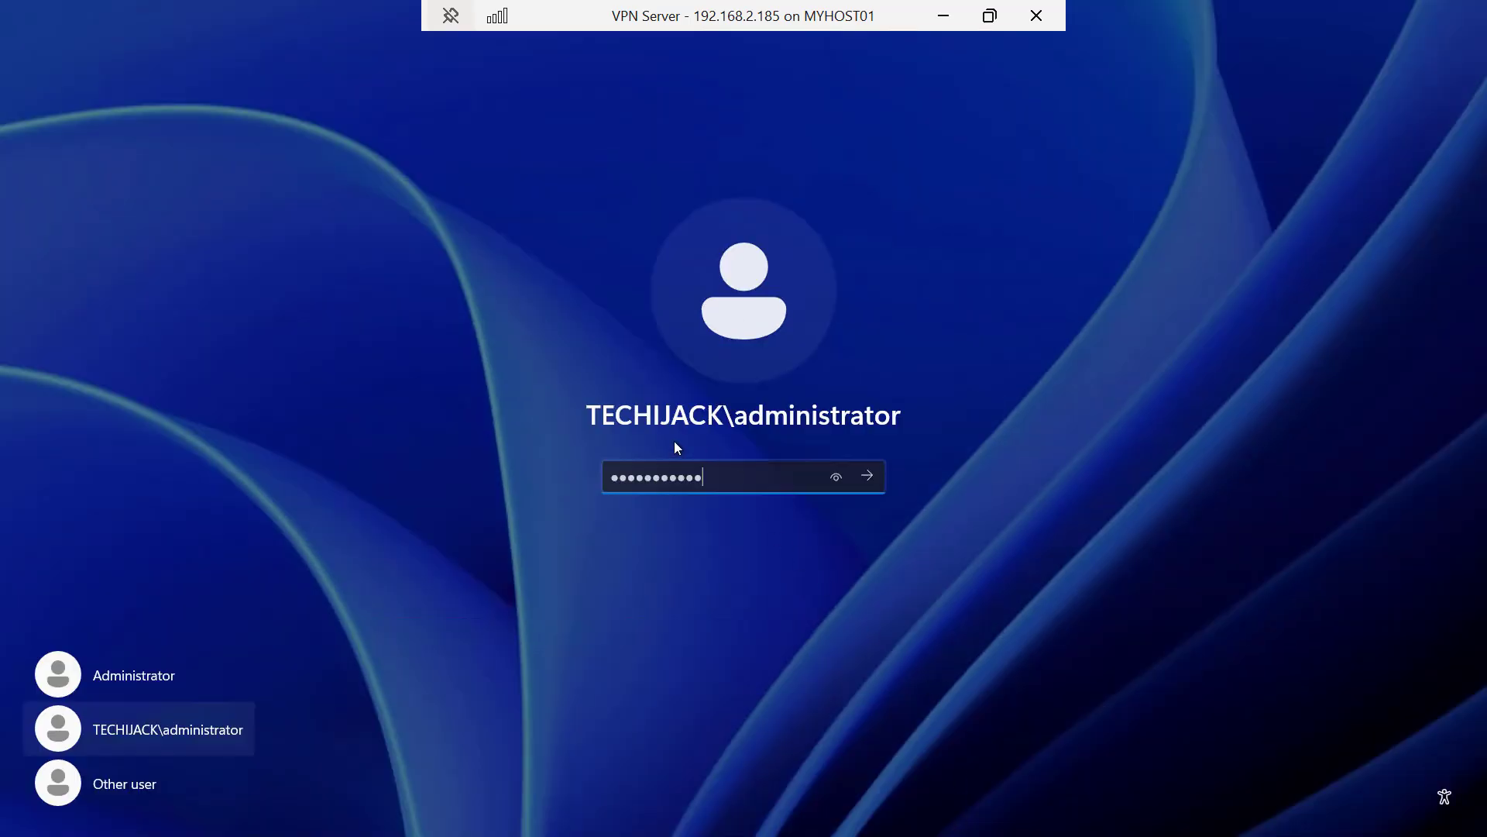
left_click(866, 476)
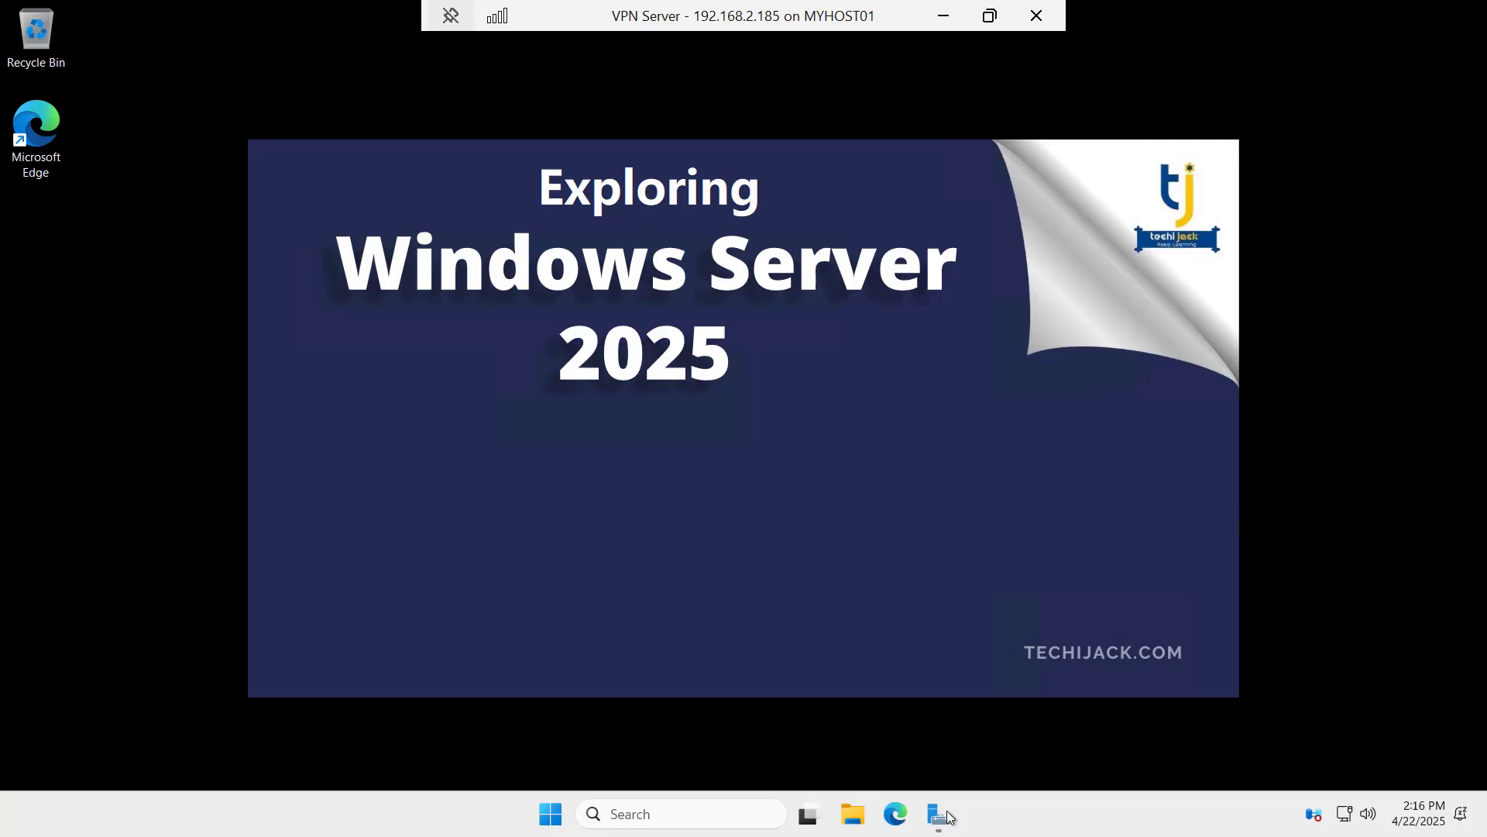
left_click(938, 817)
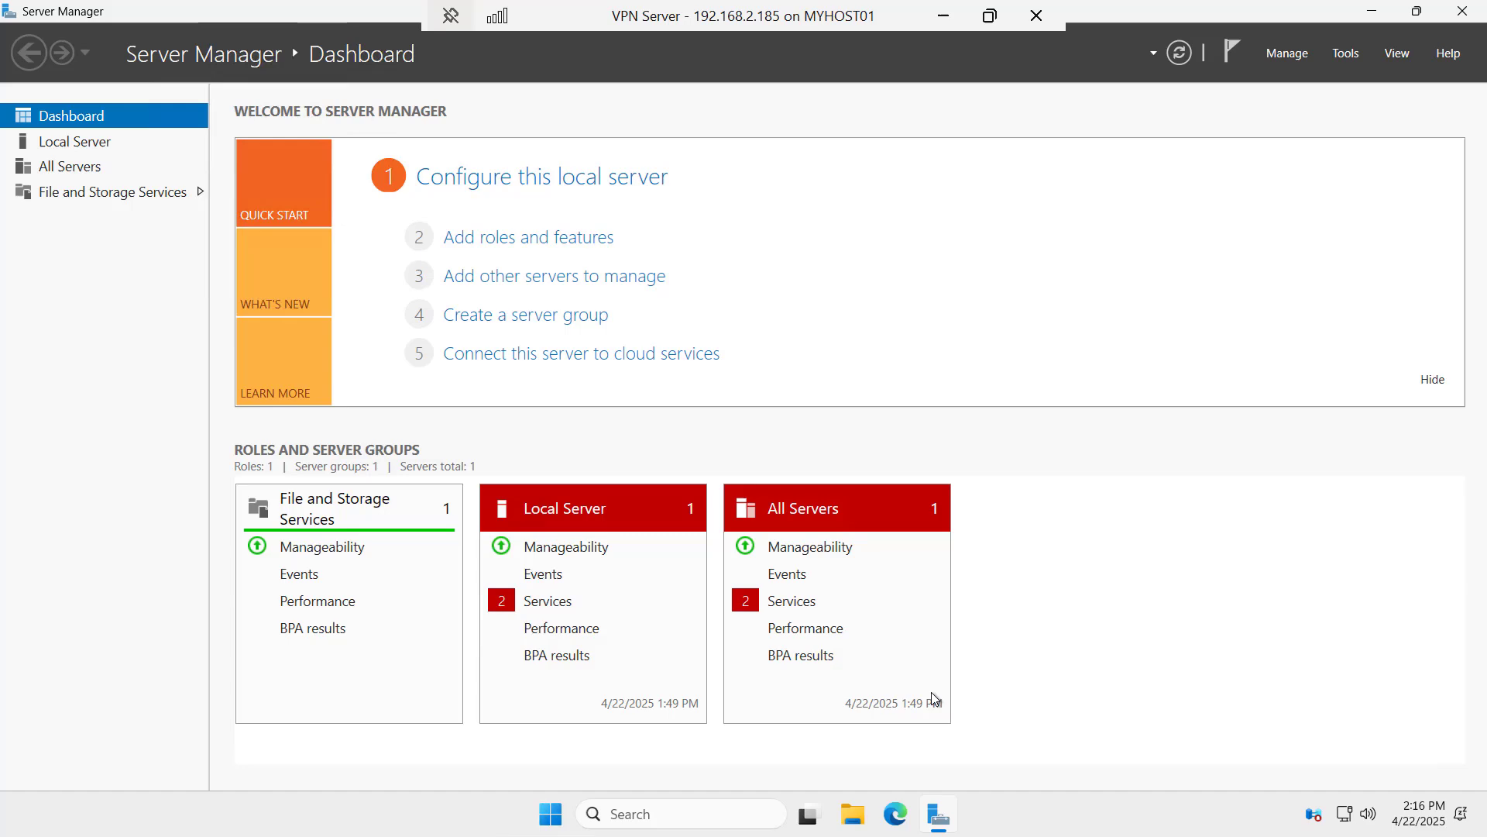
Step: Start a role-based Add Roles and Features install on the local server and select Remote Access
left_click(501, 245)
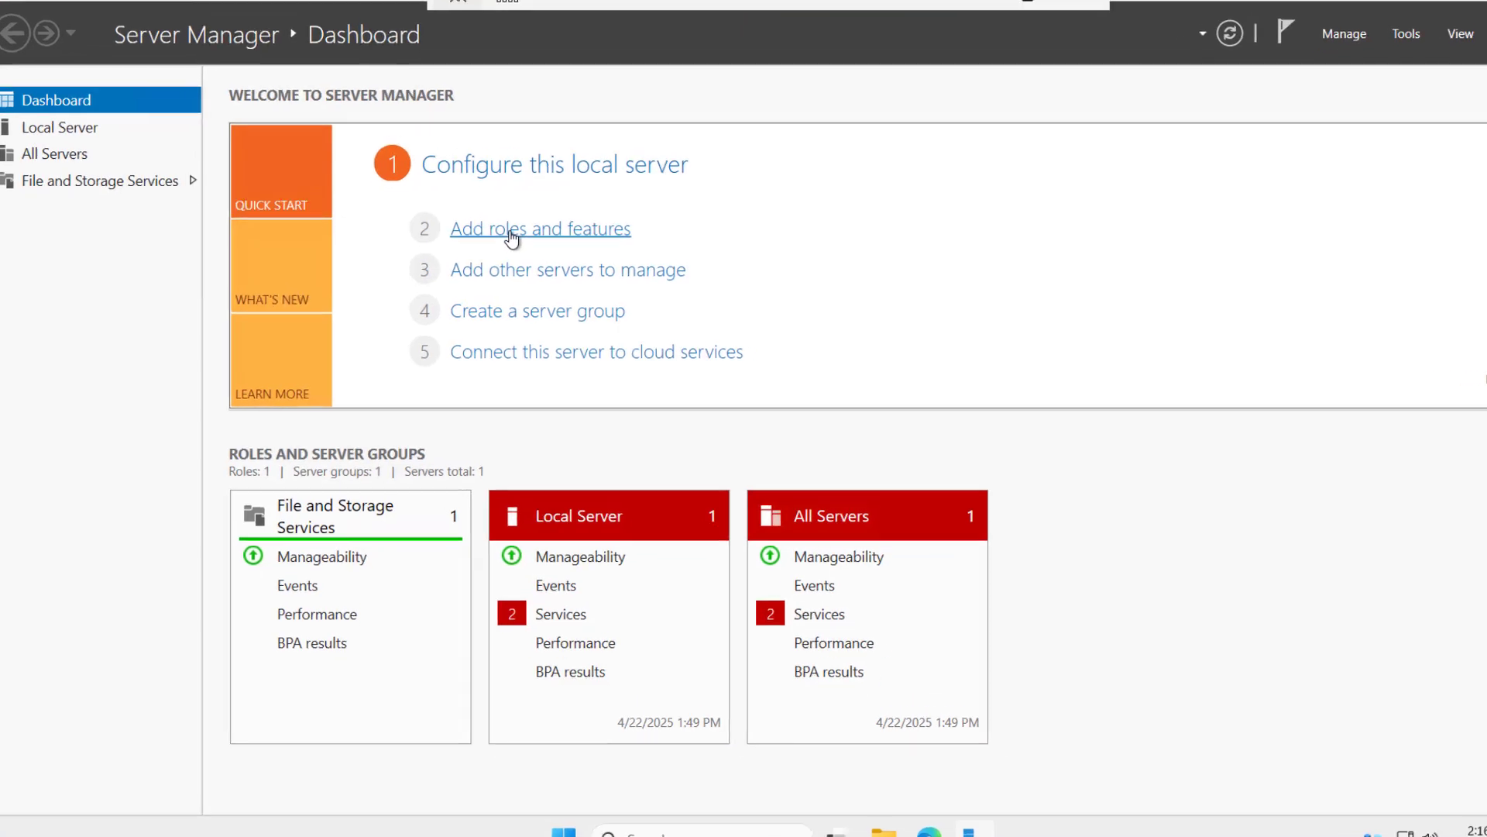
left_click(626, 621)
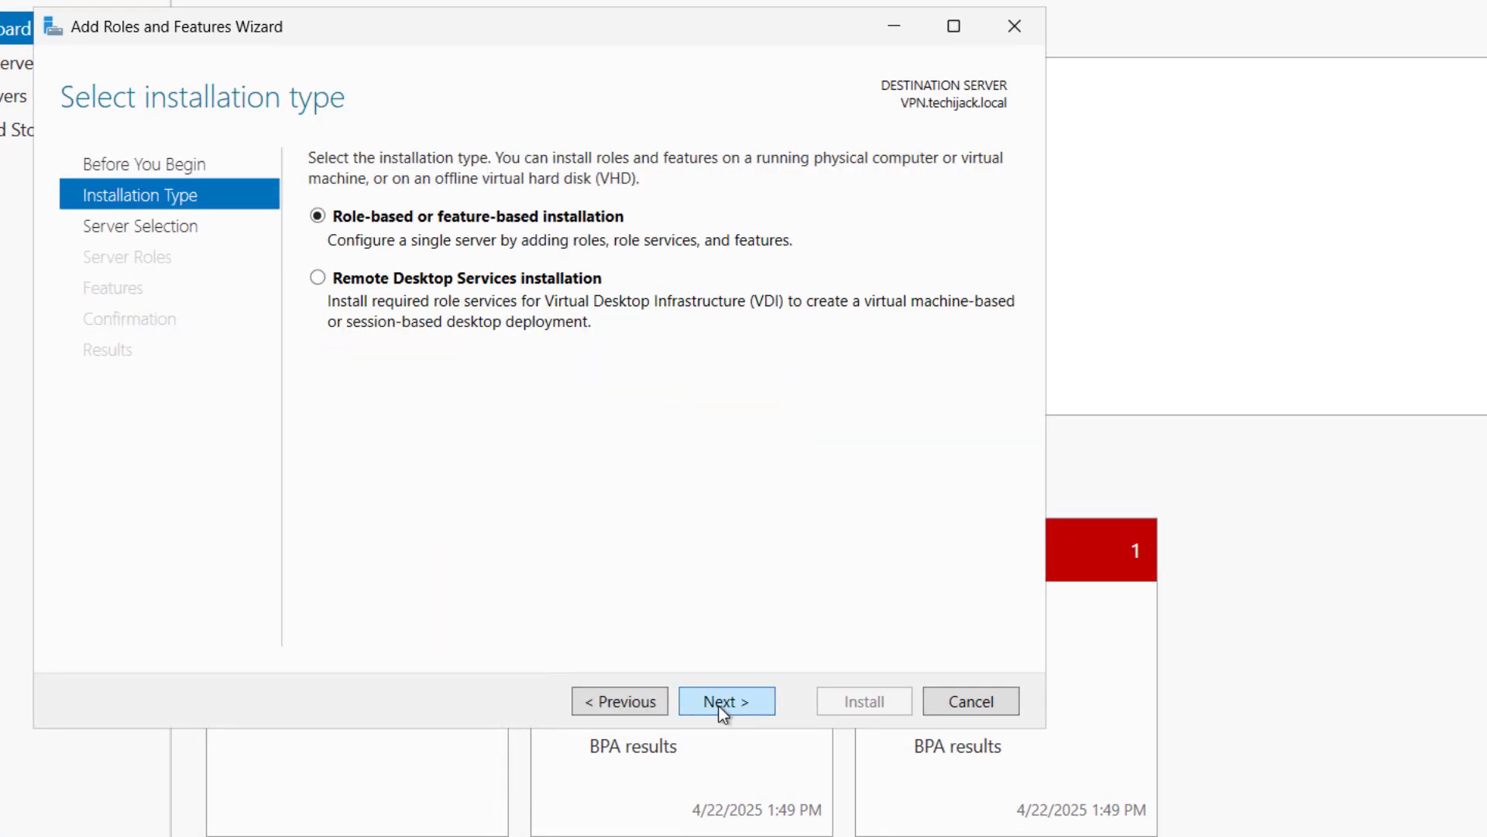
left_click(719, 703)
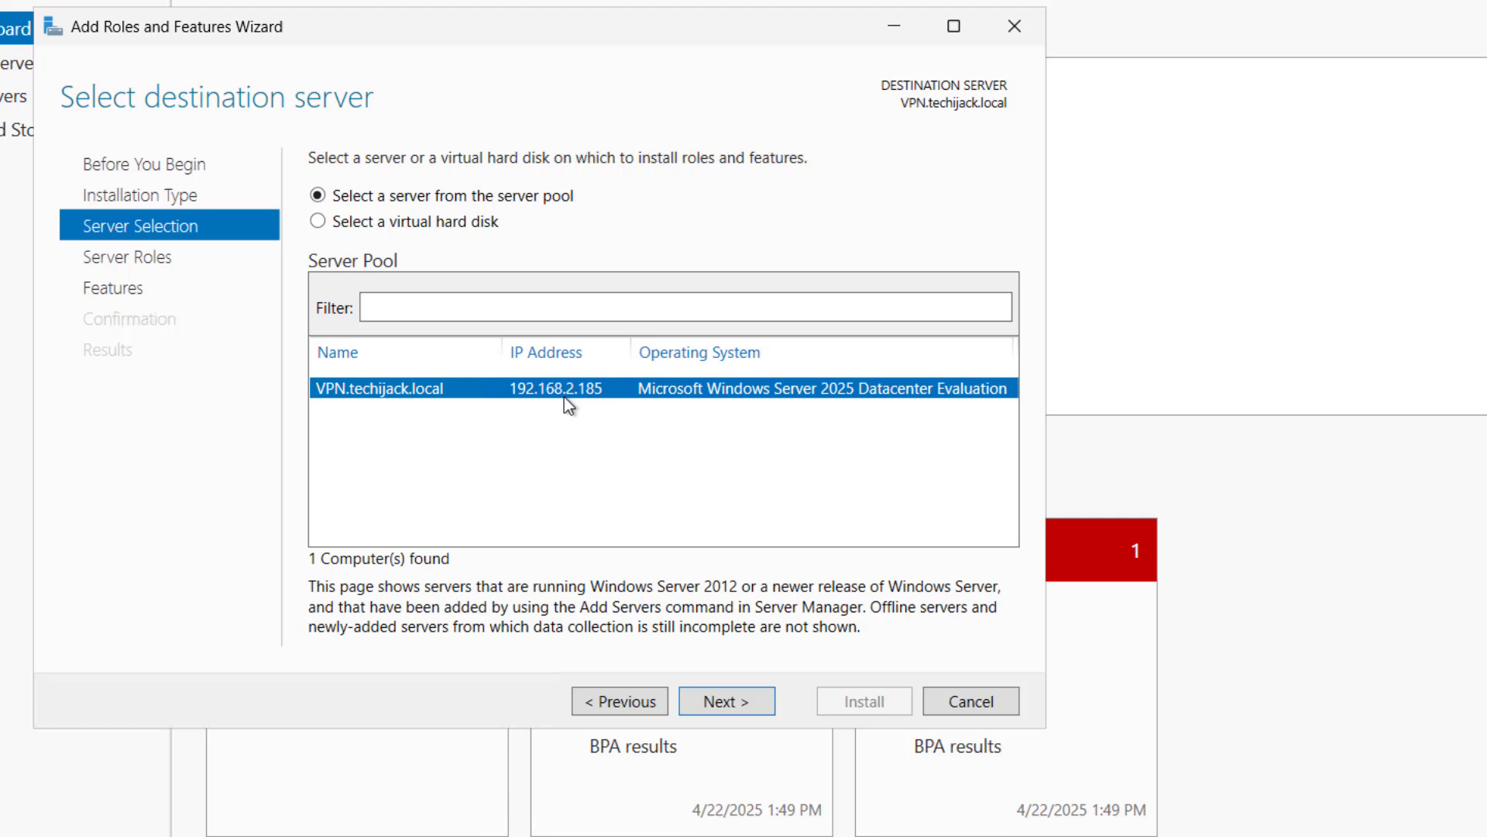
left_click(731, 700)
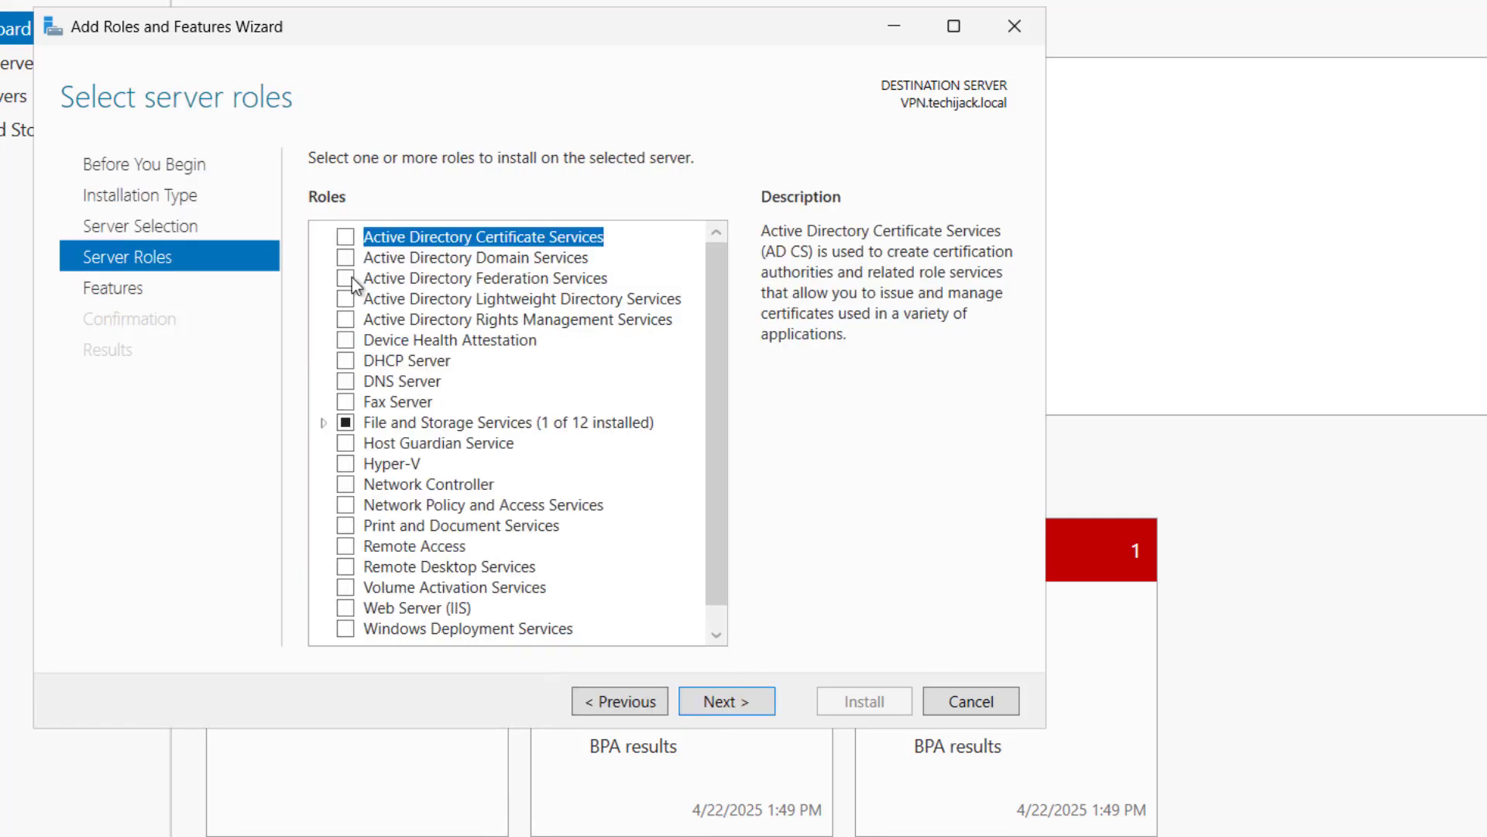
left_click(342, 542)
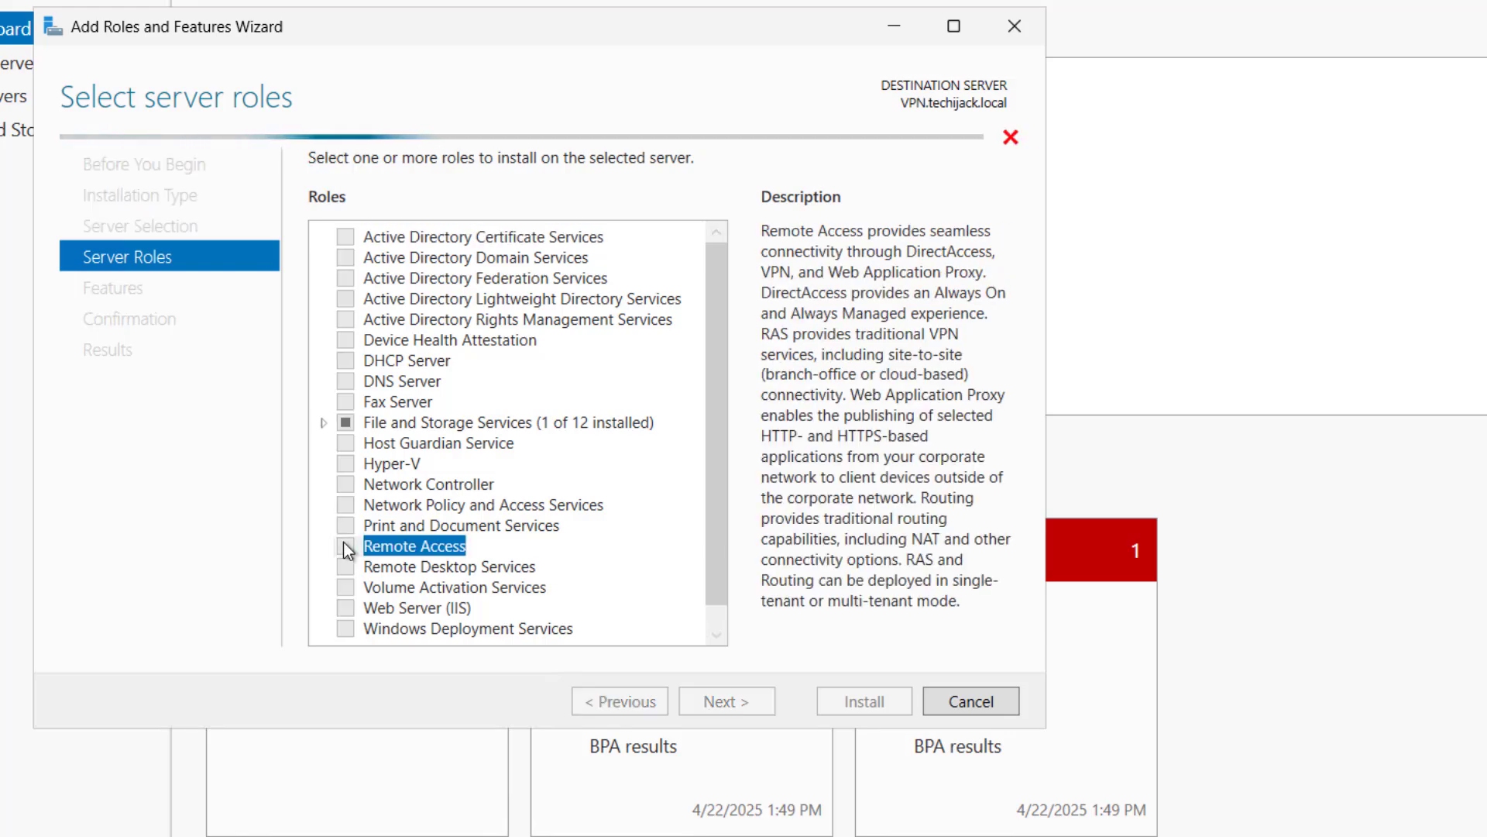
left_click(713, 704)
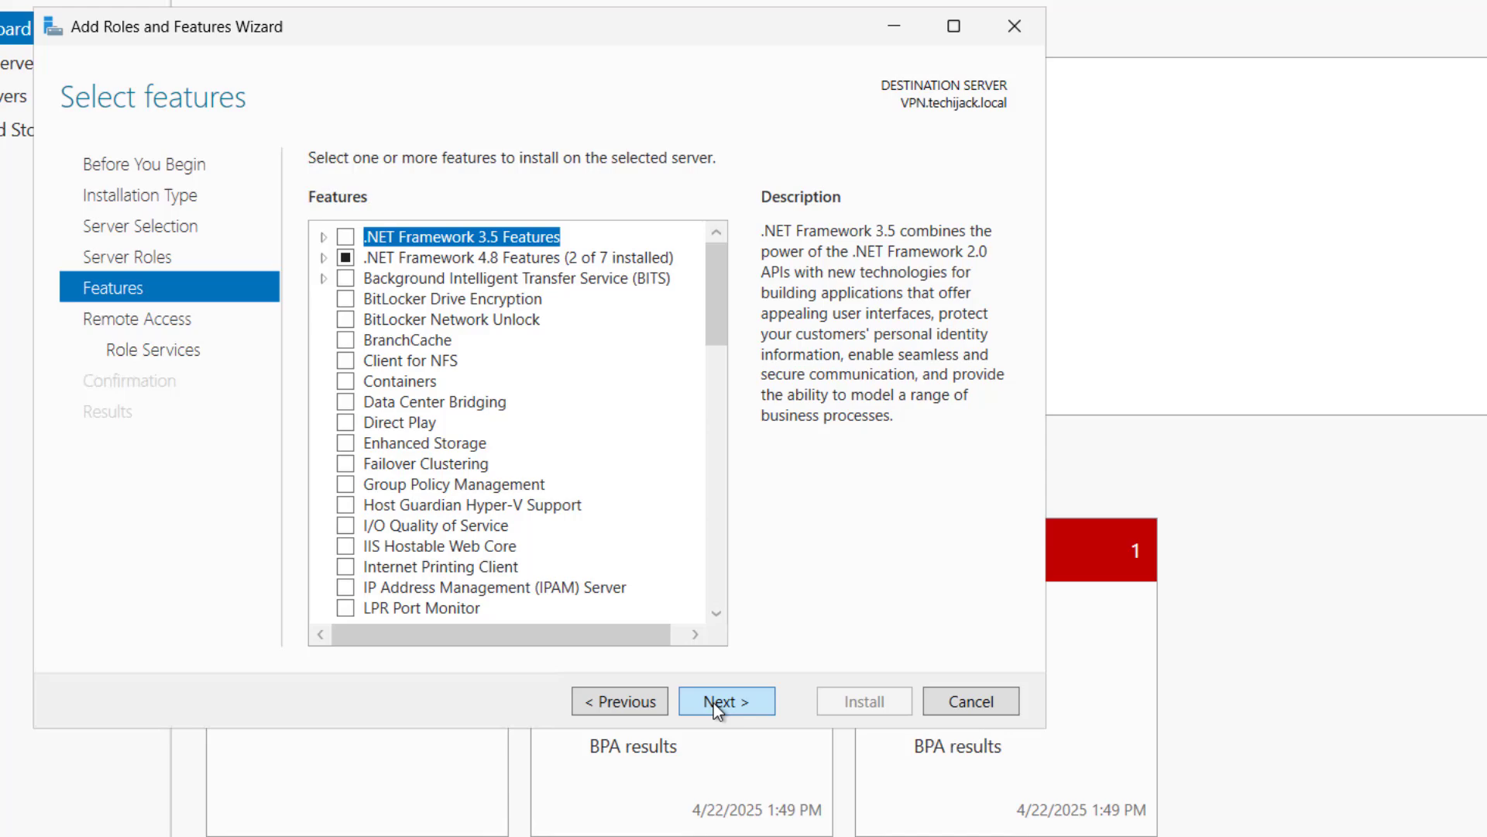
Step: Add the DirectAccess and VPN (RAS) role service with its required features and default IIS, then install
left_click(708, 702)
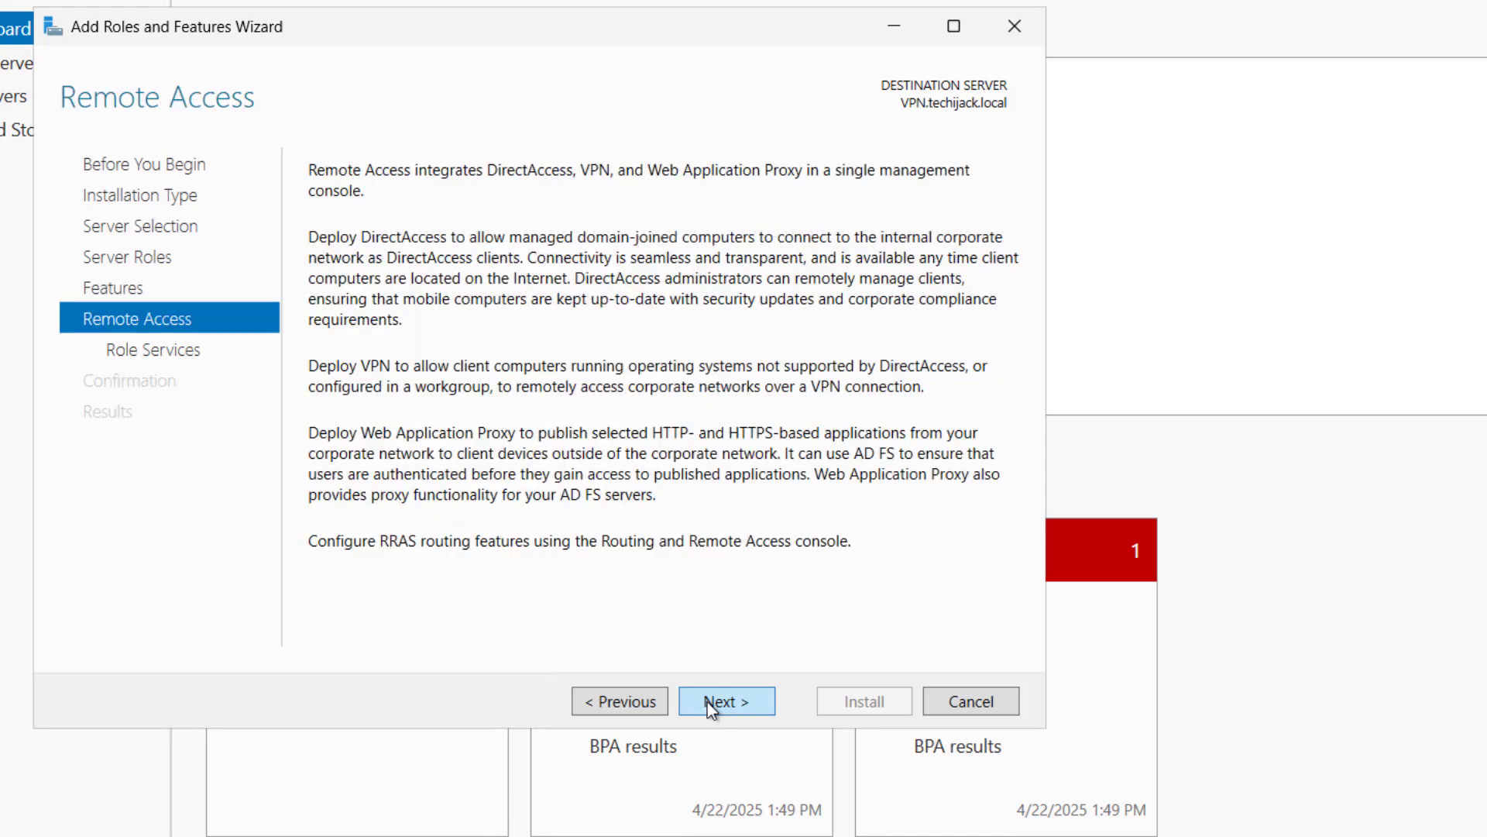
left_click(708, 702)
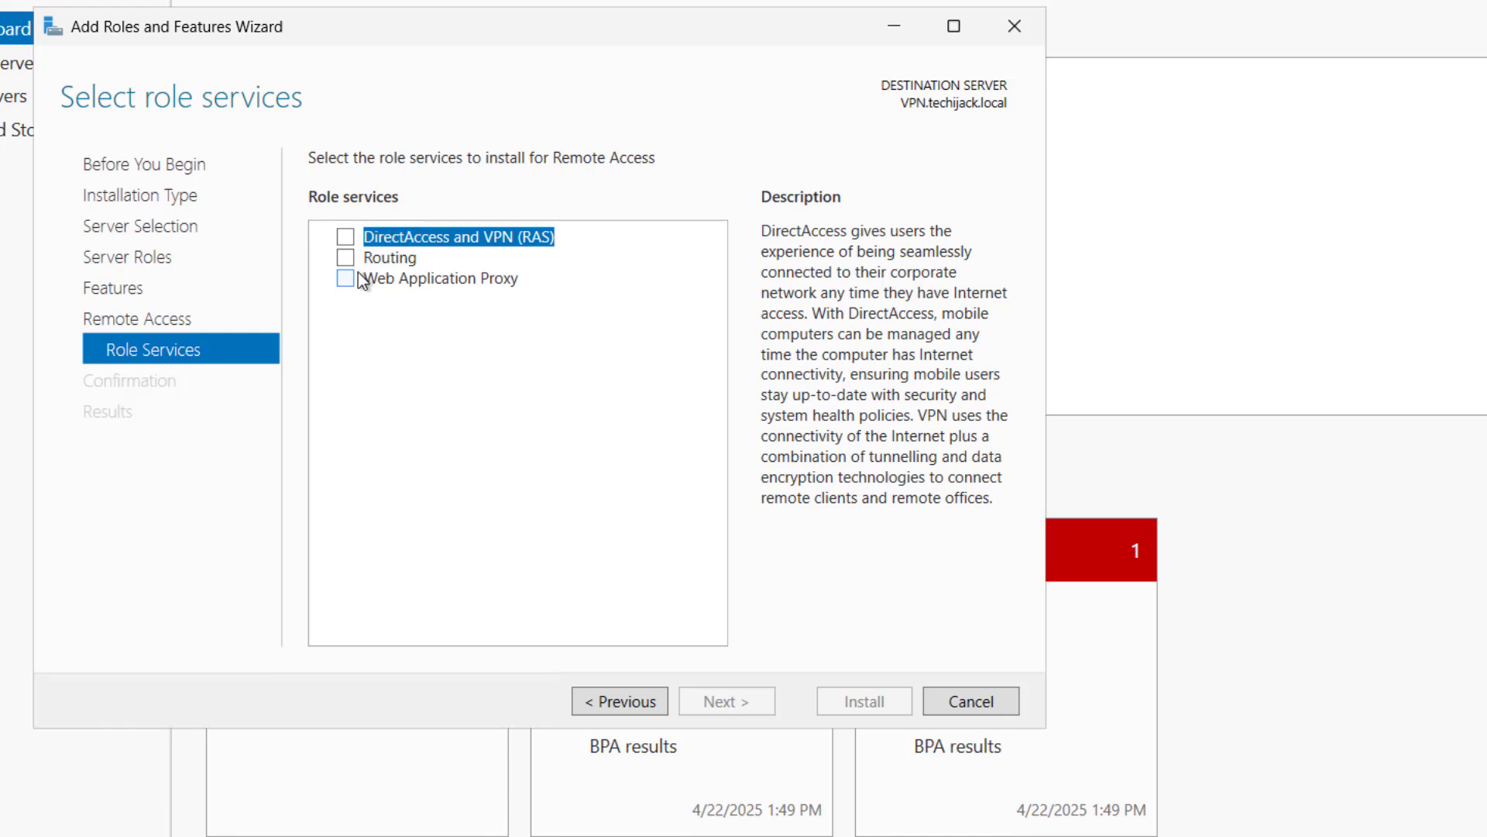
left_click(345, 238)
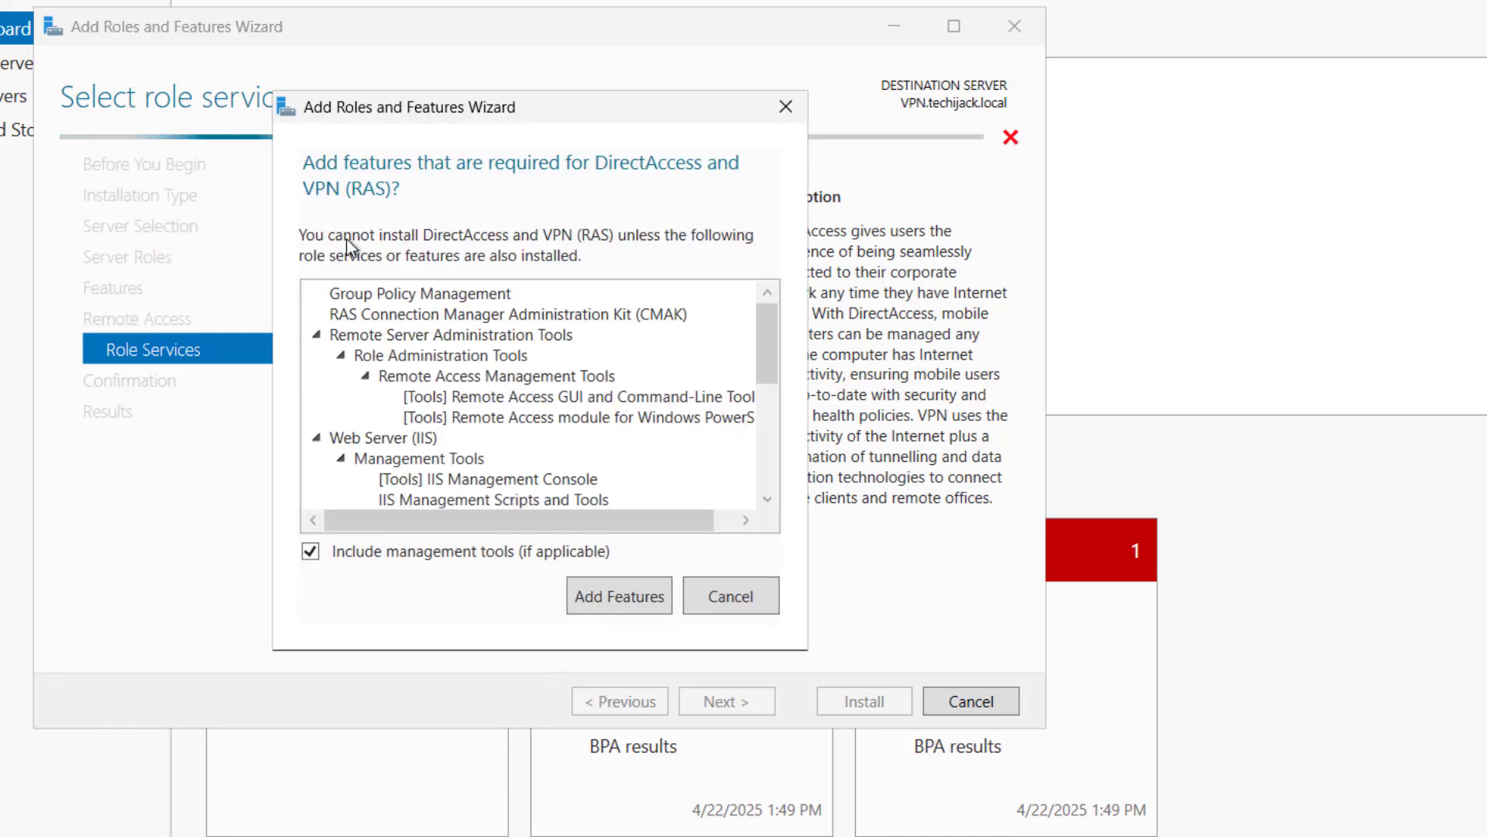
left_click(623, 597)
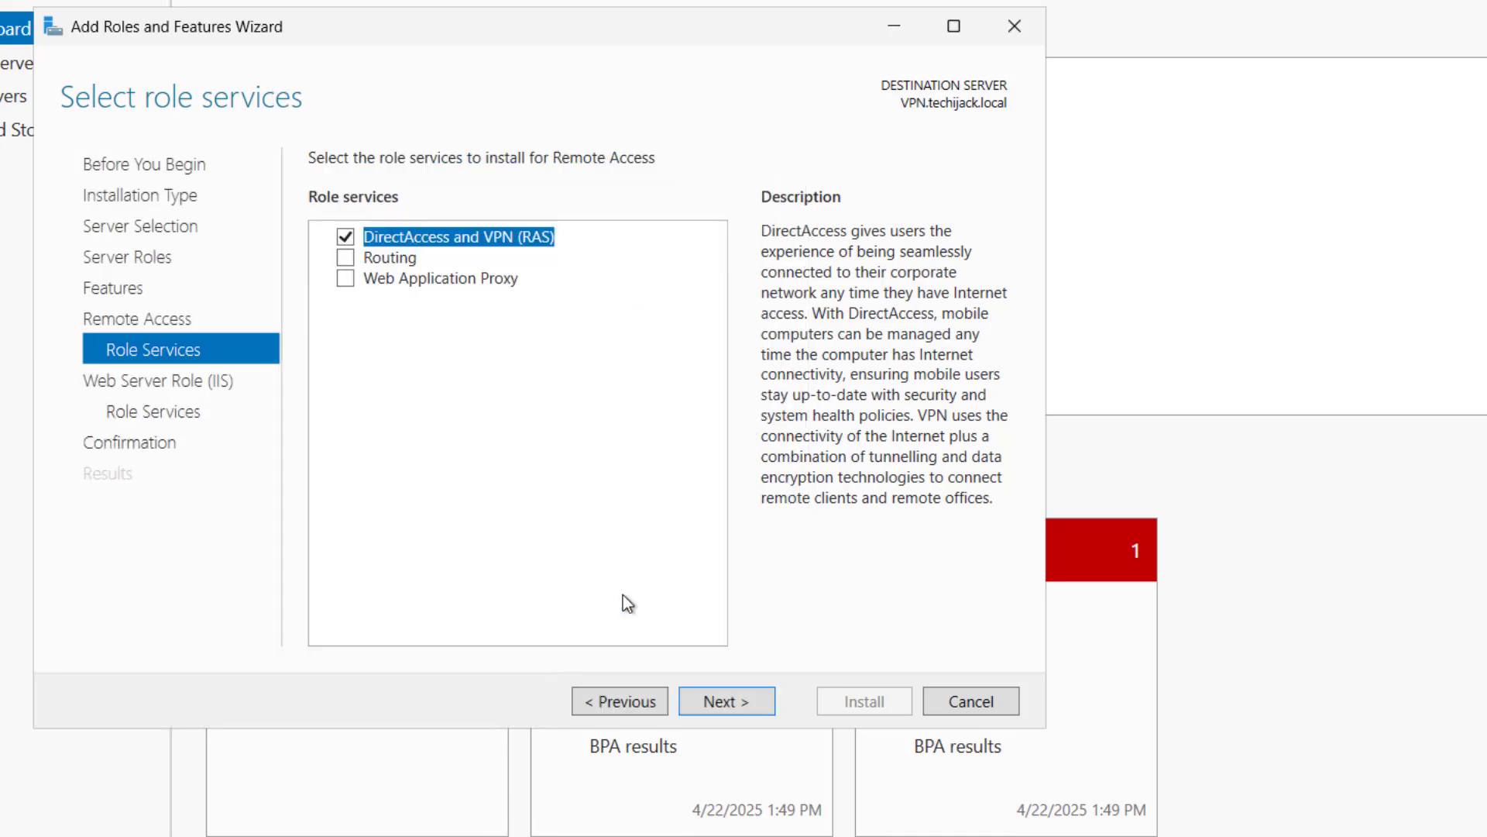
left_click(714, 699)
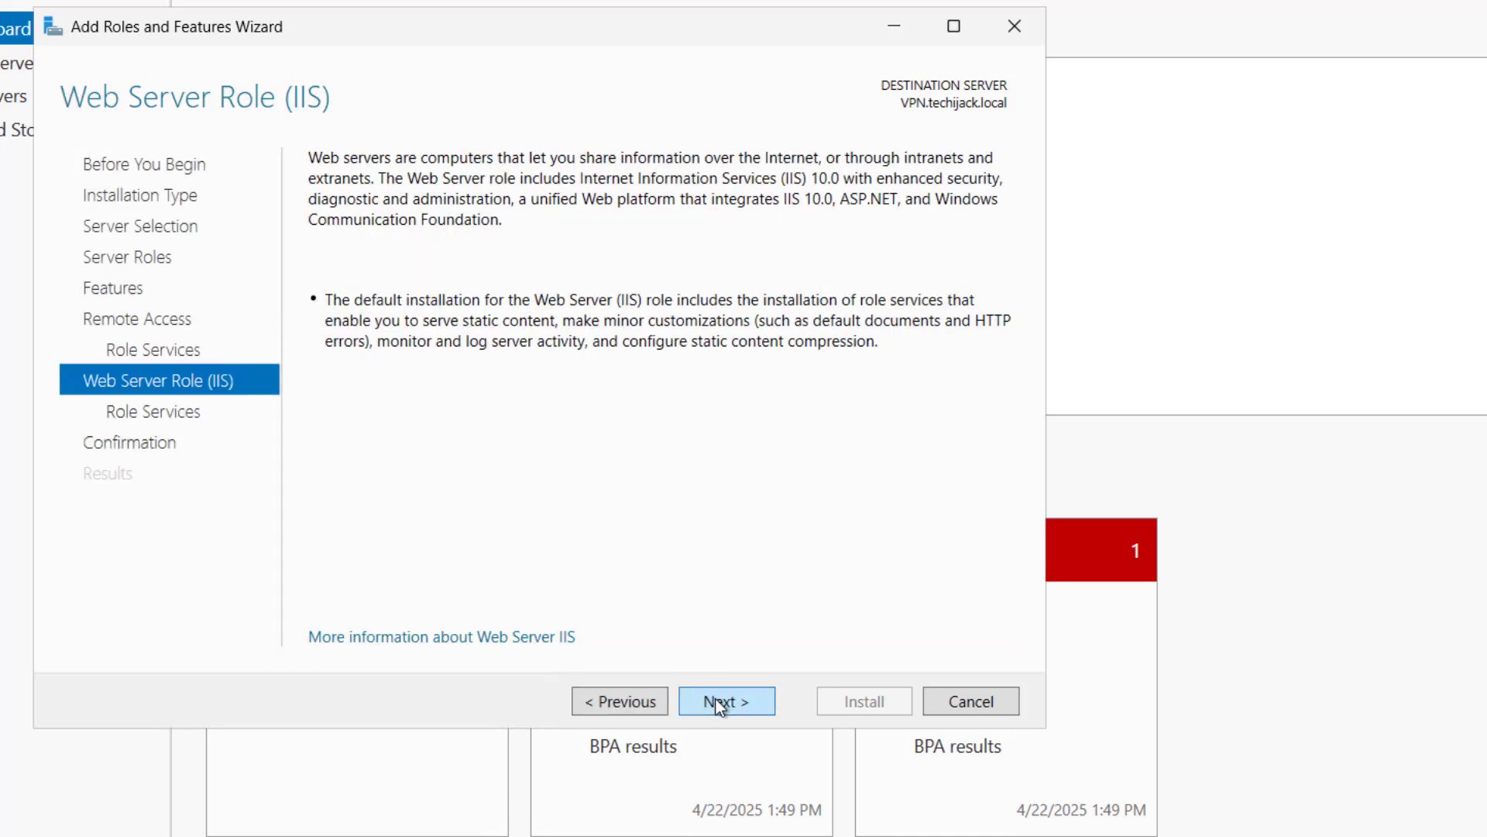
left_click(713, 699)
left_click(719, 703)
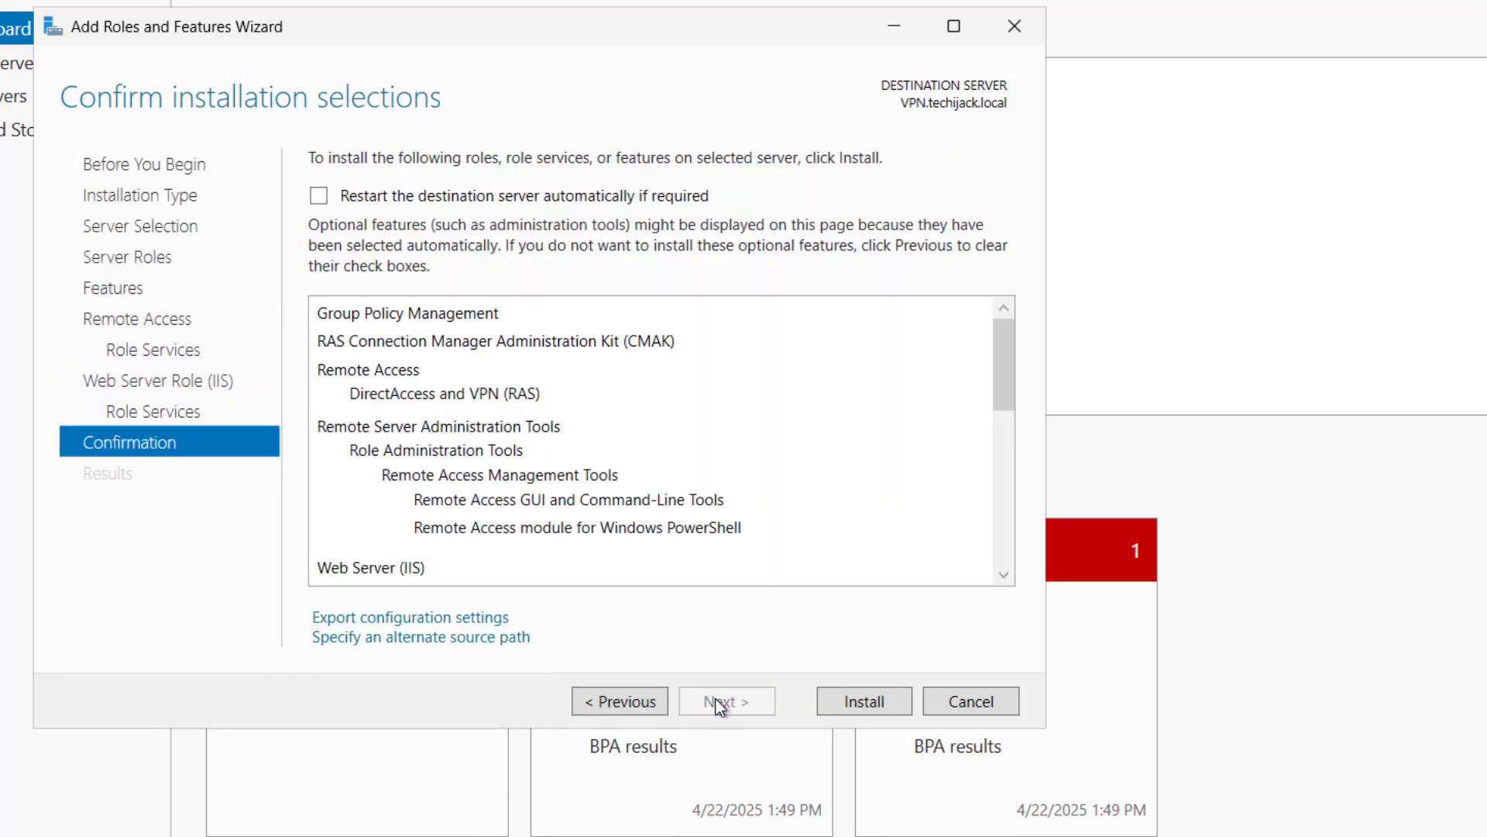
left_click(855, 706)
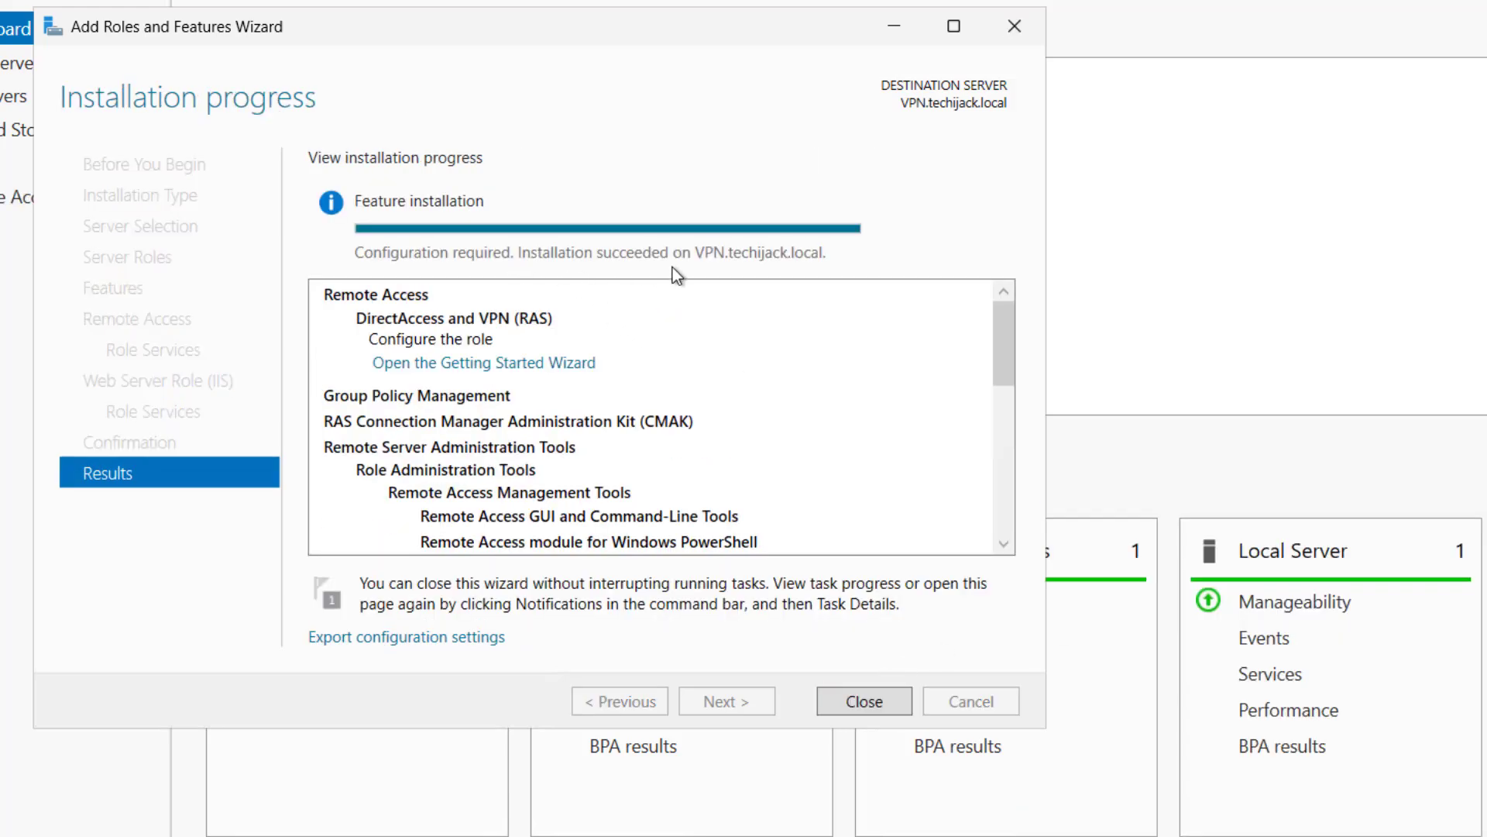
Step: Close the finished installer and launch the Getting Started Wizard from the Notifications flag
left_click(852, 700)
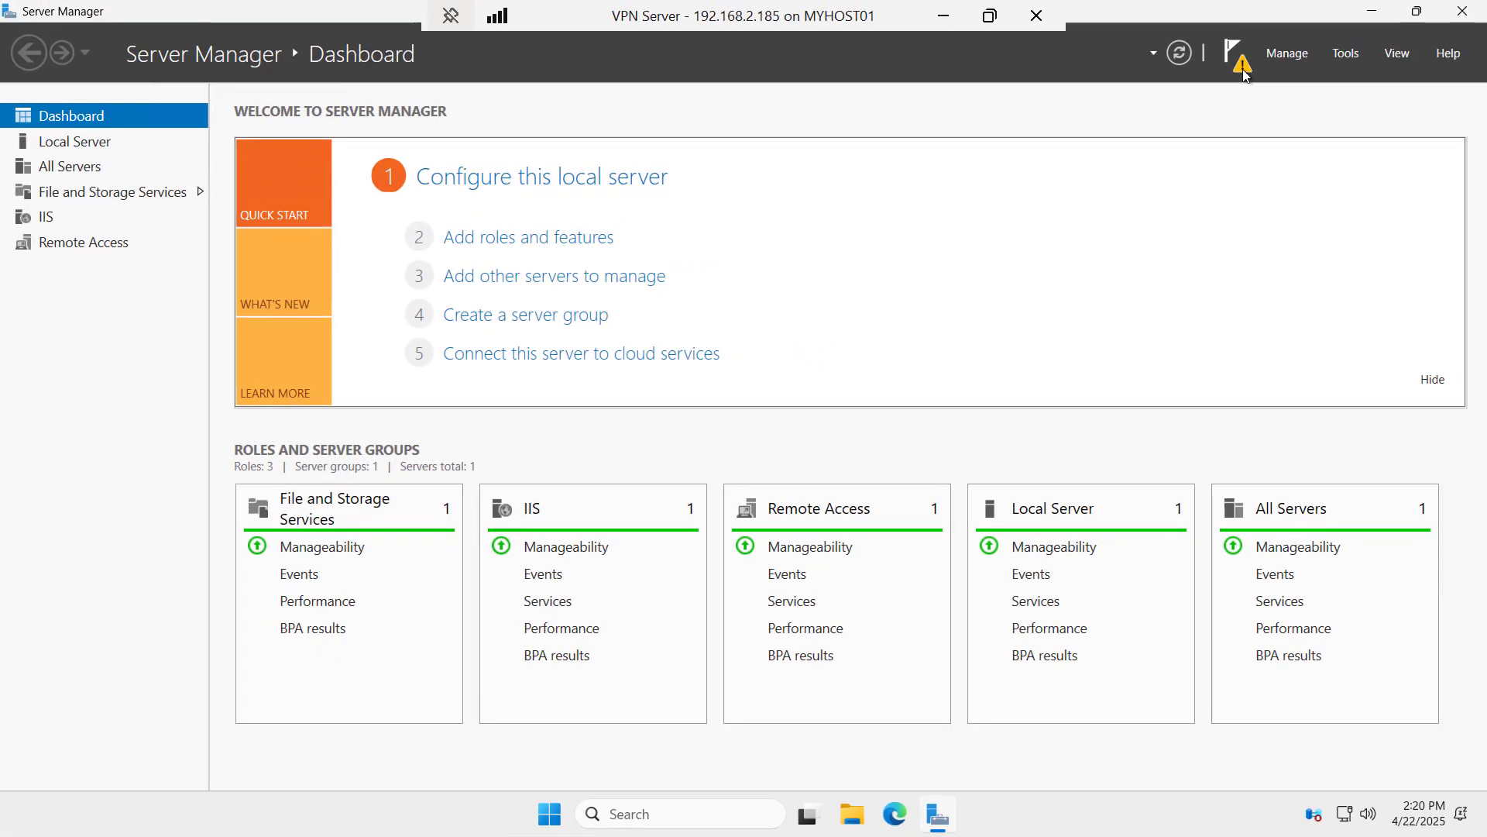
left_click(1242, 68)
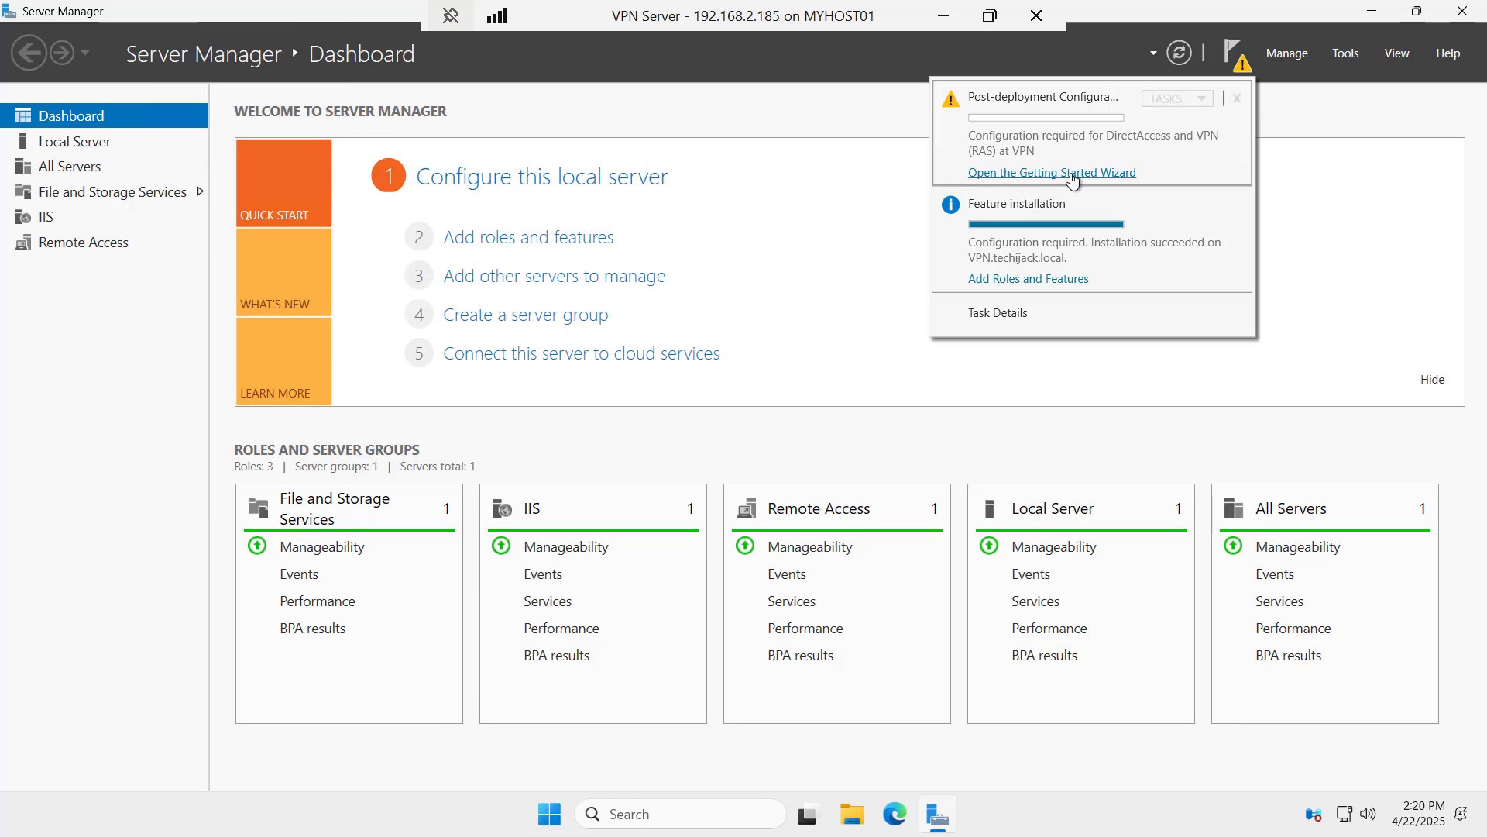
left_click(1073, 173)
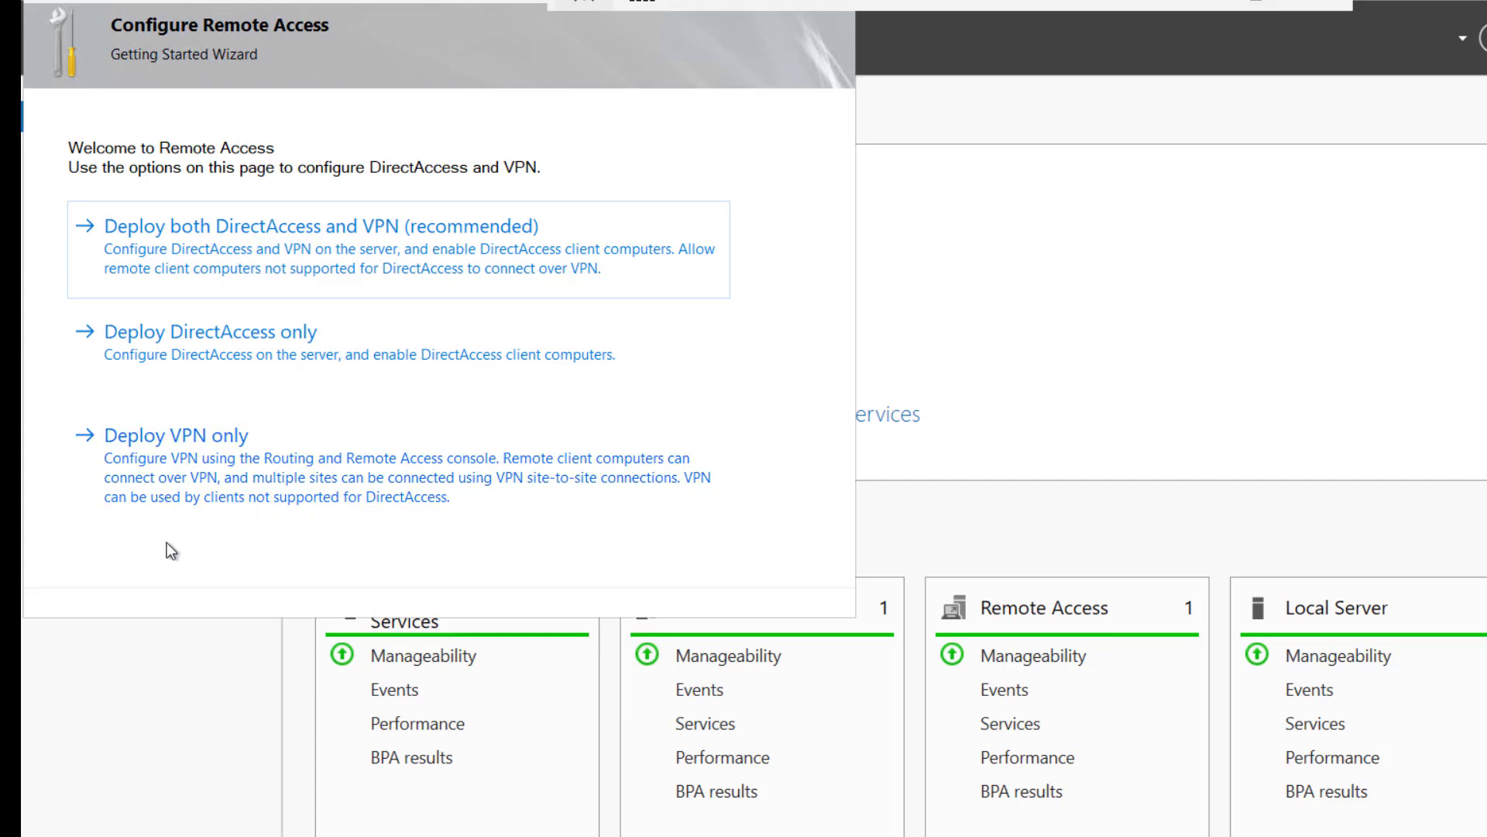
Step: Choose Deploy VPN only and begin Configure and Enable Routing and Remote Access on VPN (local)
left_click(240, 457)
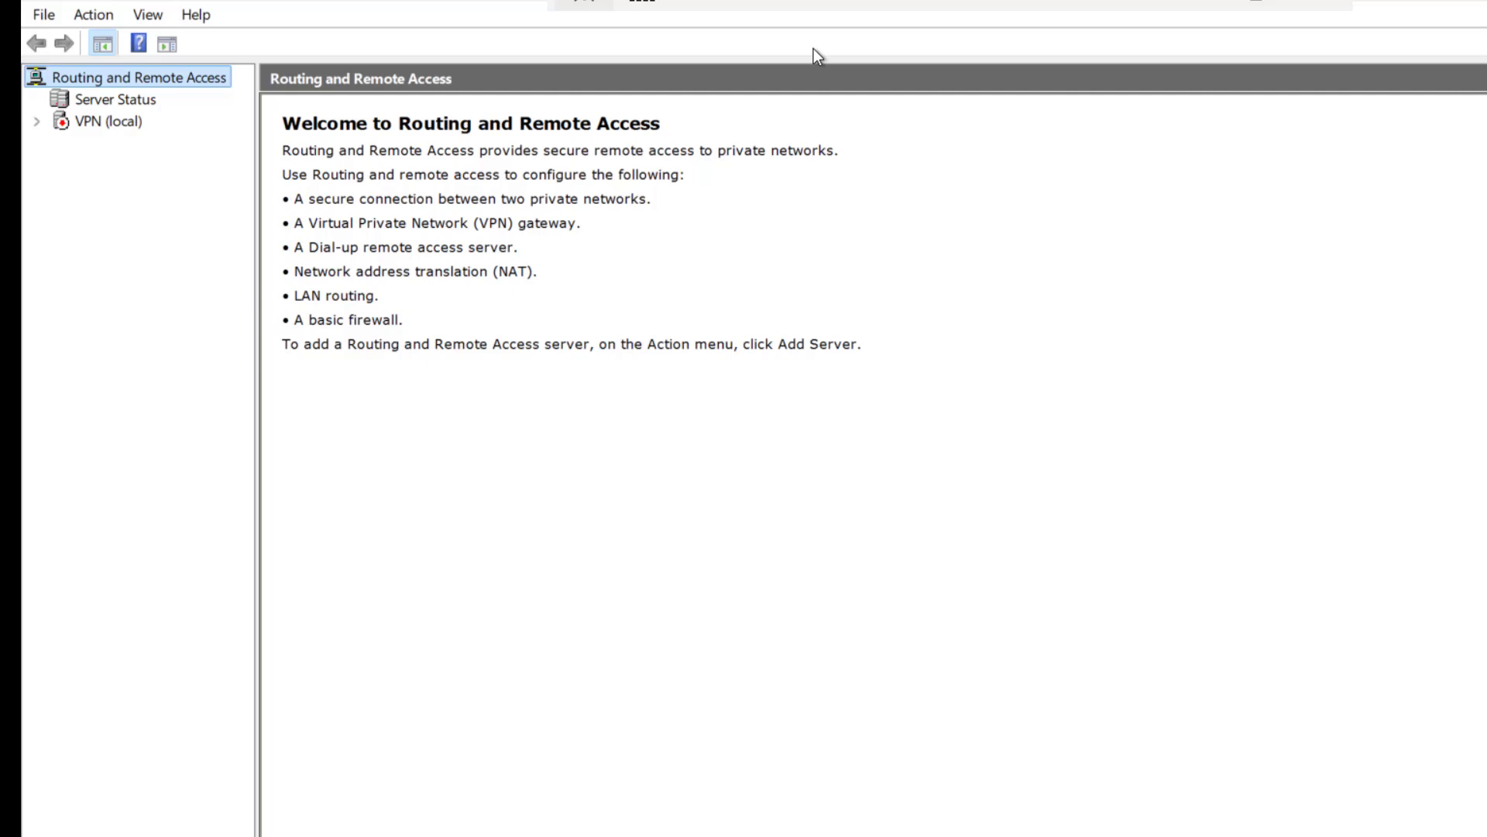
left_click(104, 122)
right_click(105, 126)
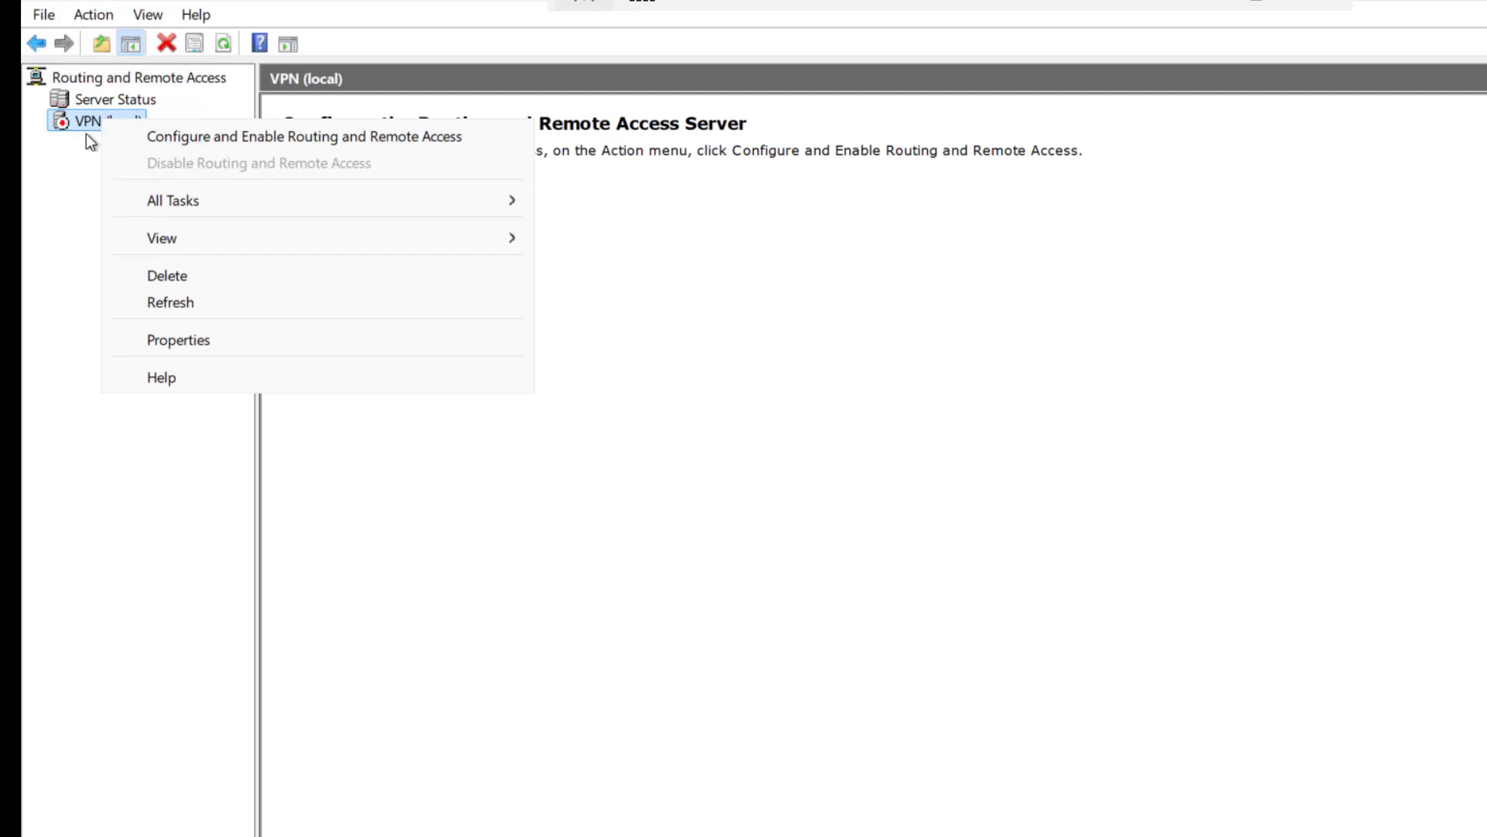
left_click(161, 136)
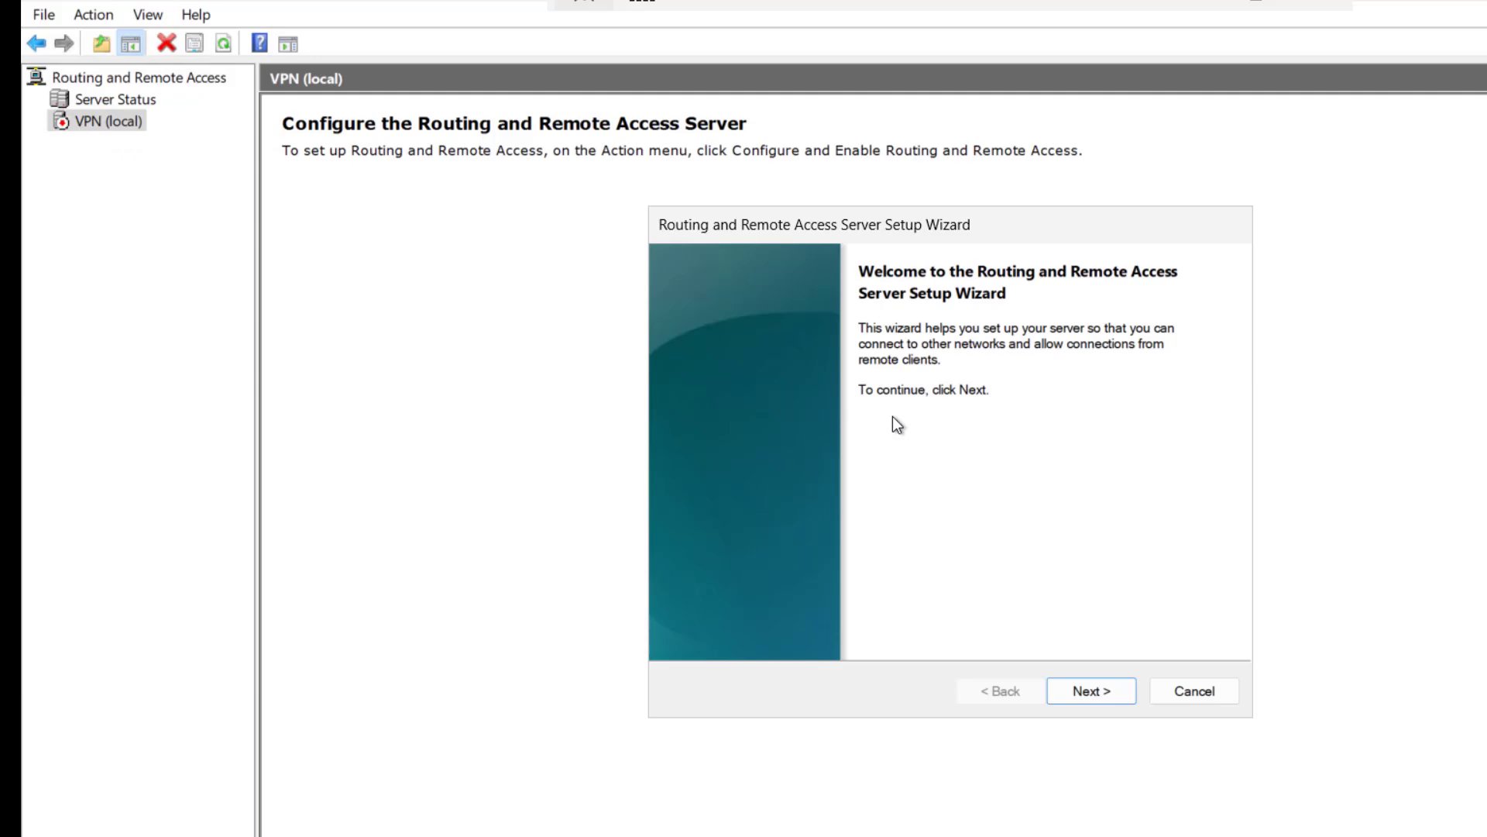
Step: Complete a custom configuration with only VPN access enabled and start the service
left_click(1078, 697)
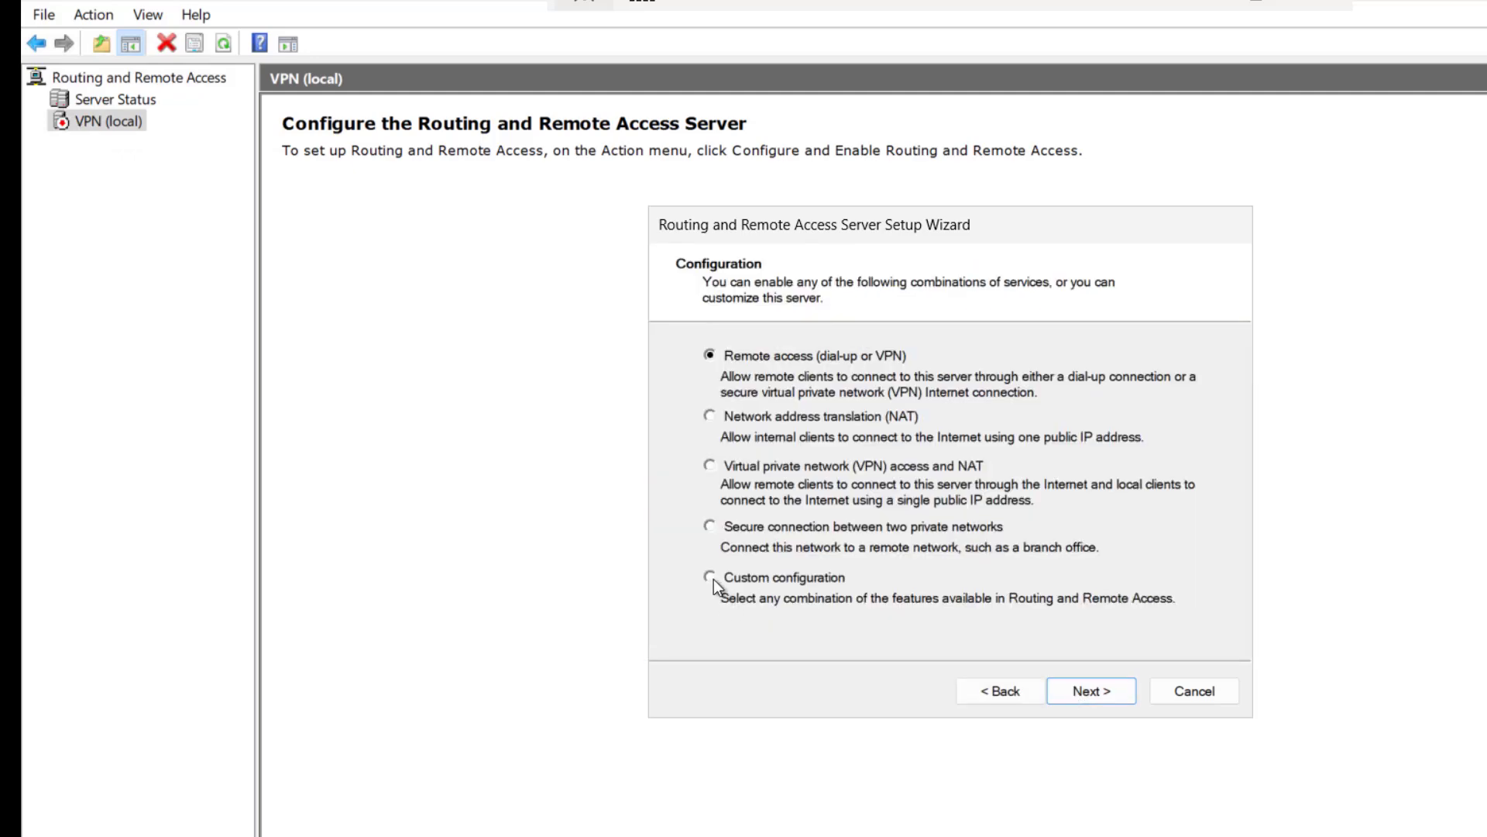
left_click(710, 577)
left_click(1084, 692)
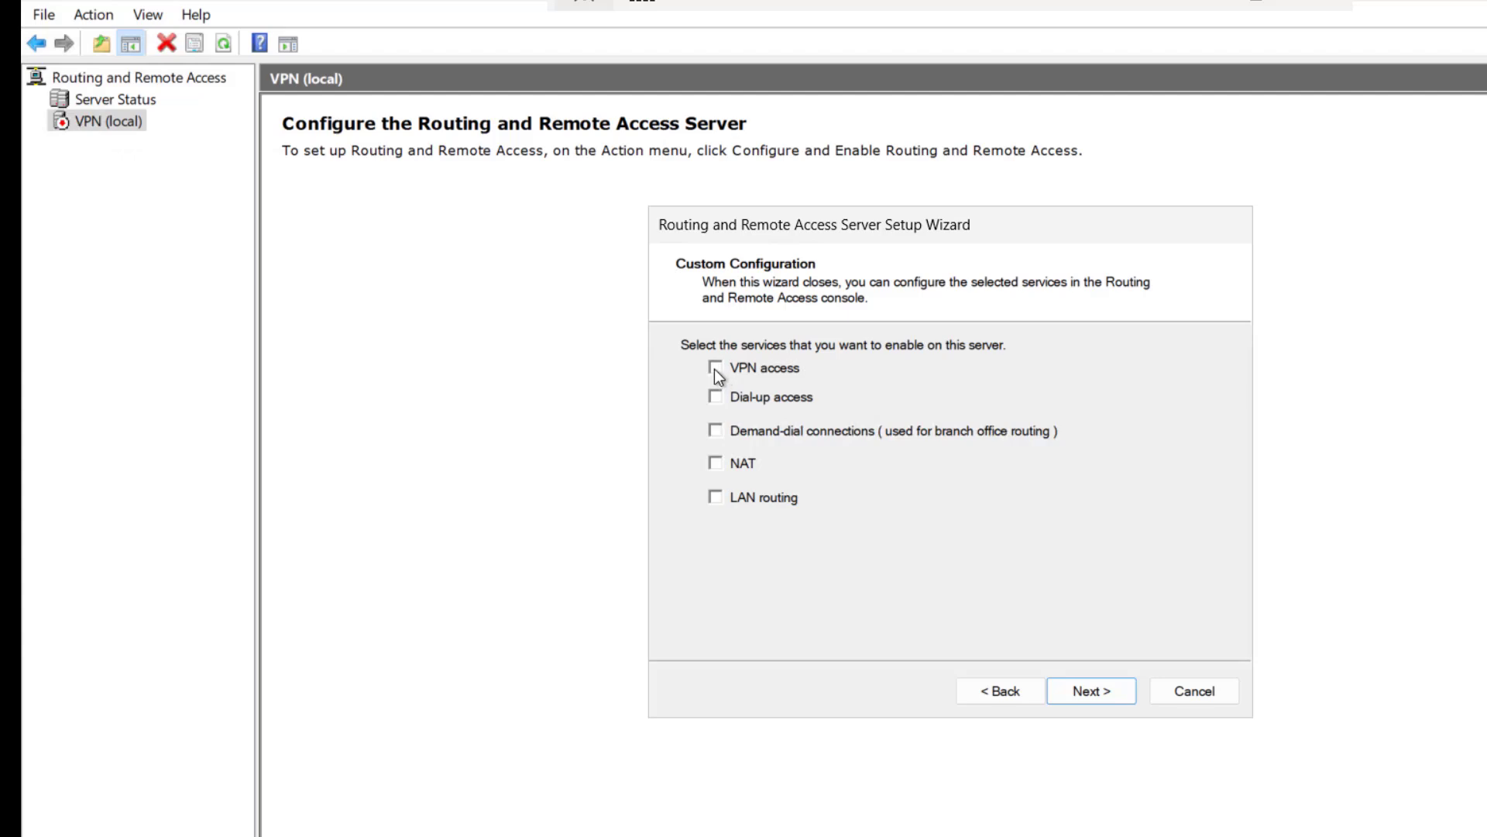
left_click(1086, 697)
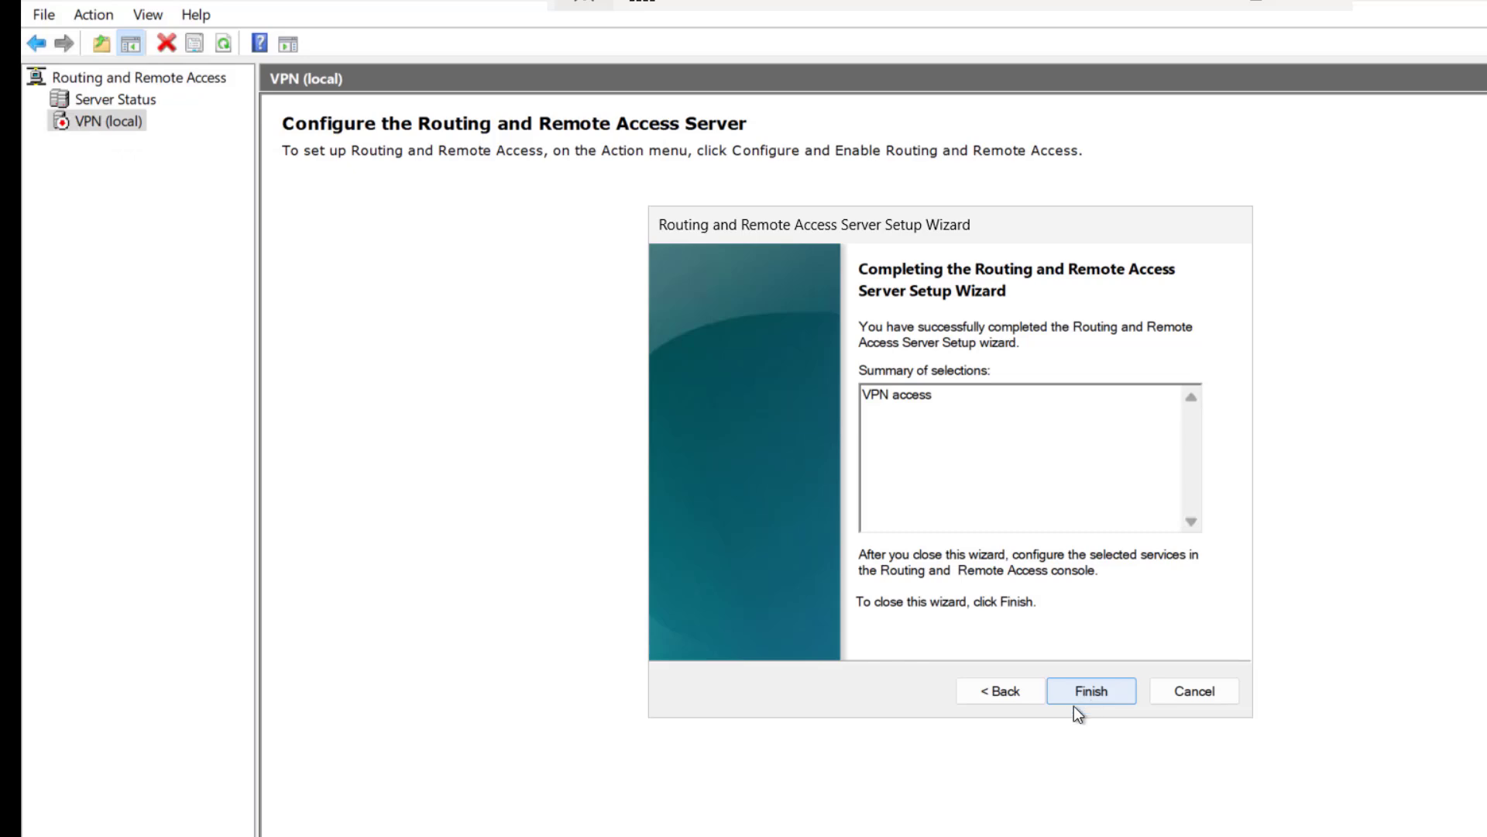
left_click(1092, 690)
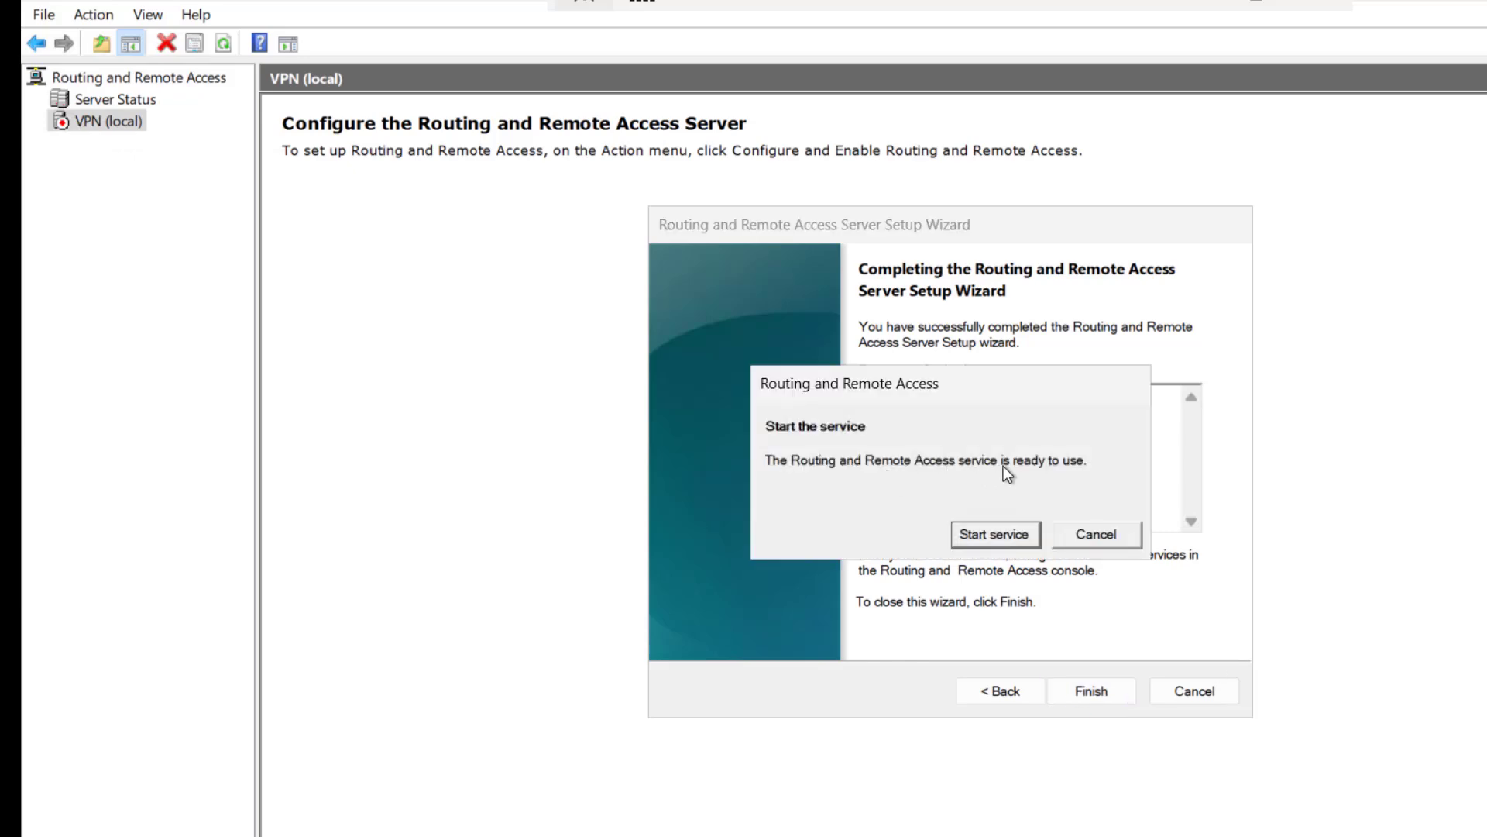
left_click(997, 536)
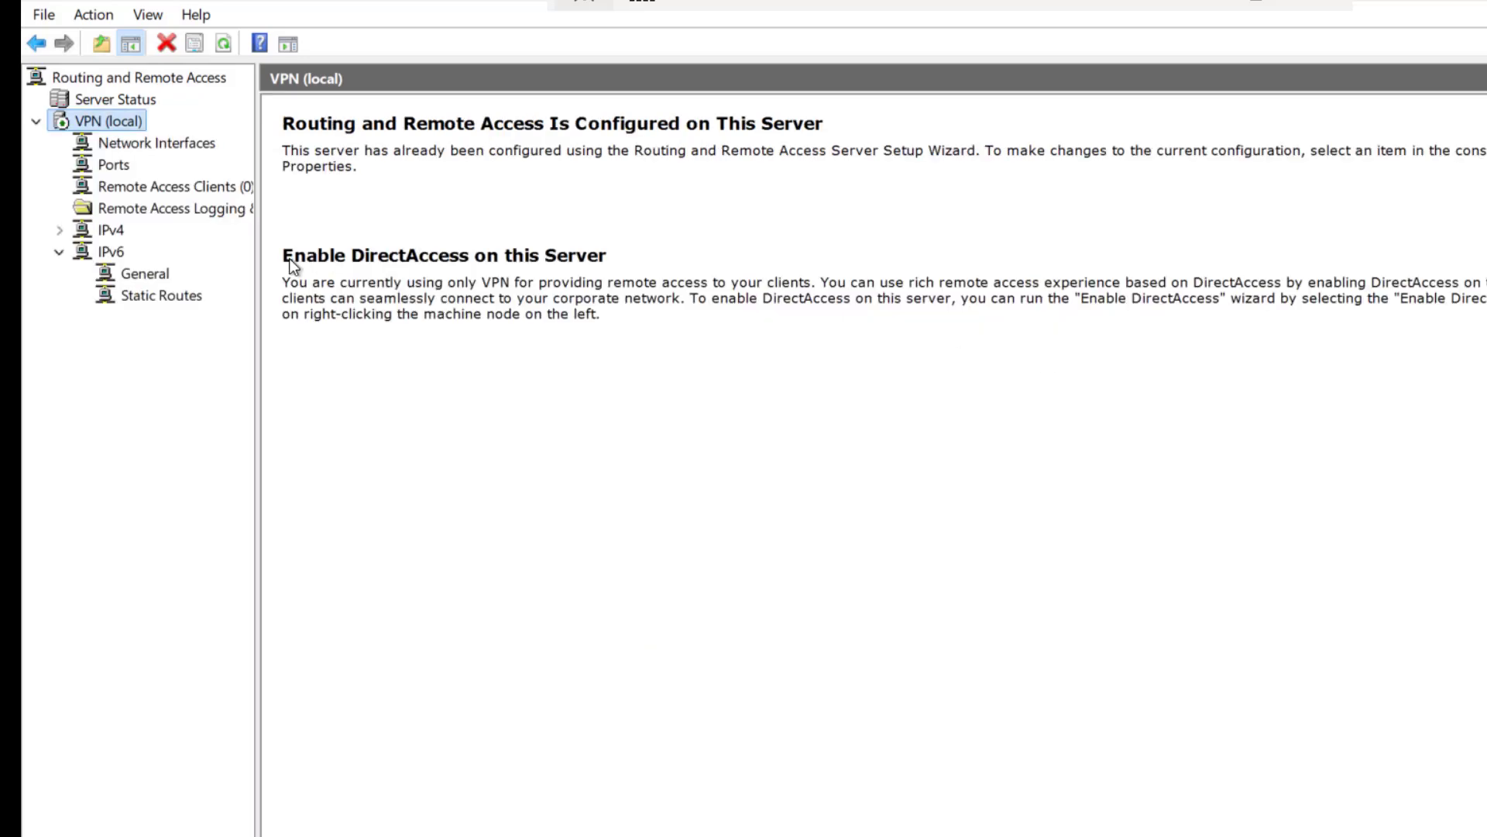
Step: On VPN (local) Properties Security, allow custom IPsec policy for L2TP/IKEv2 and paste the preshared key
right_click(116, 120)
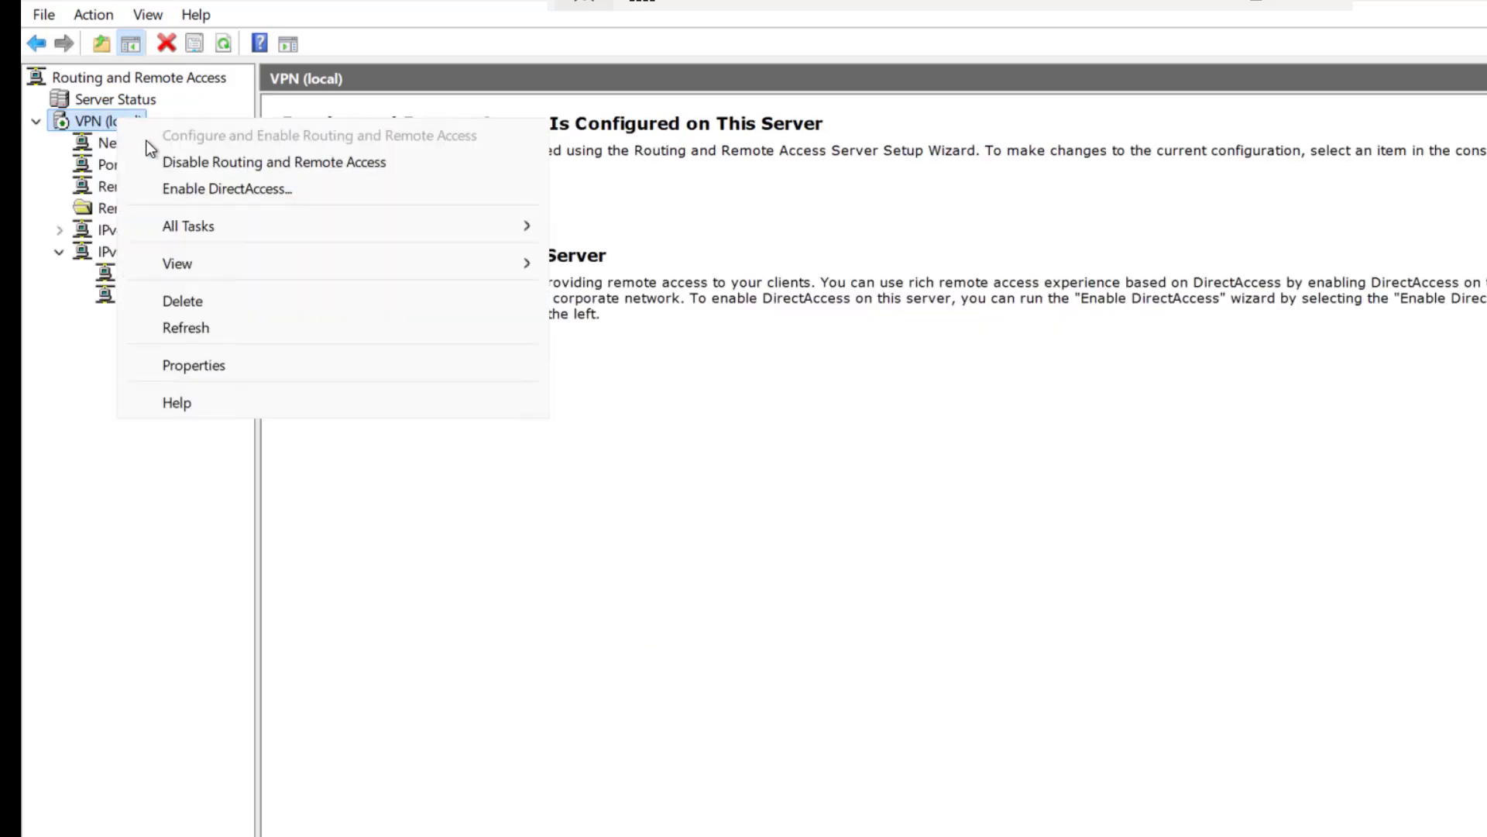
left_click(211, 364)
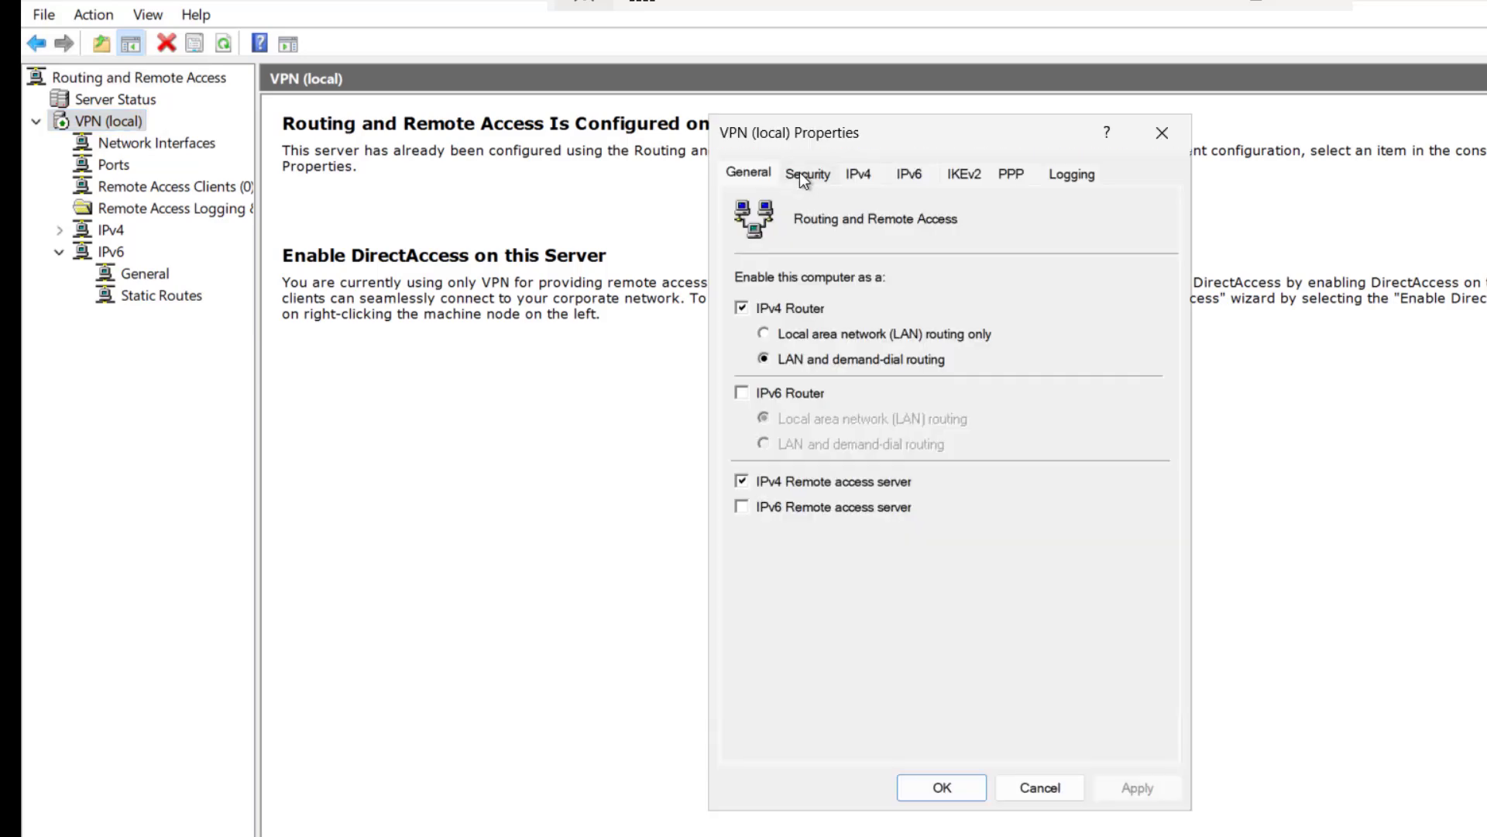
left_click(799, 172)
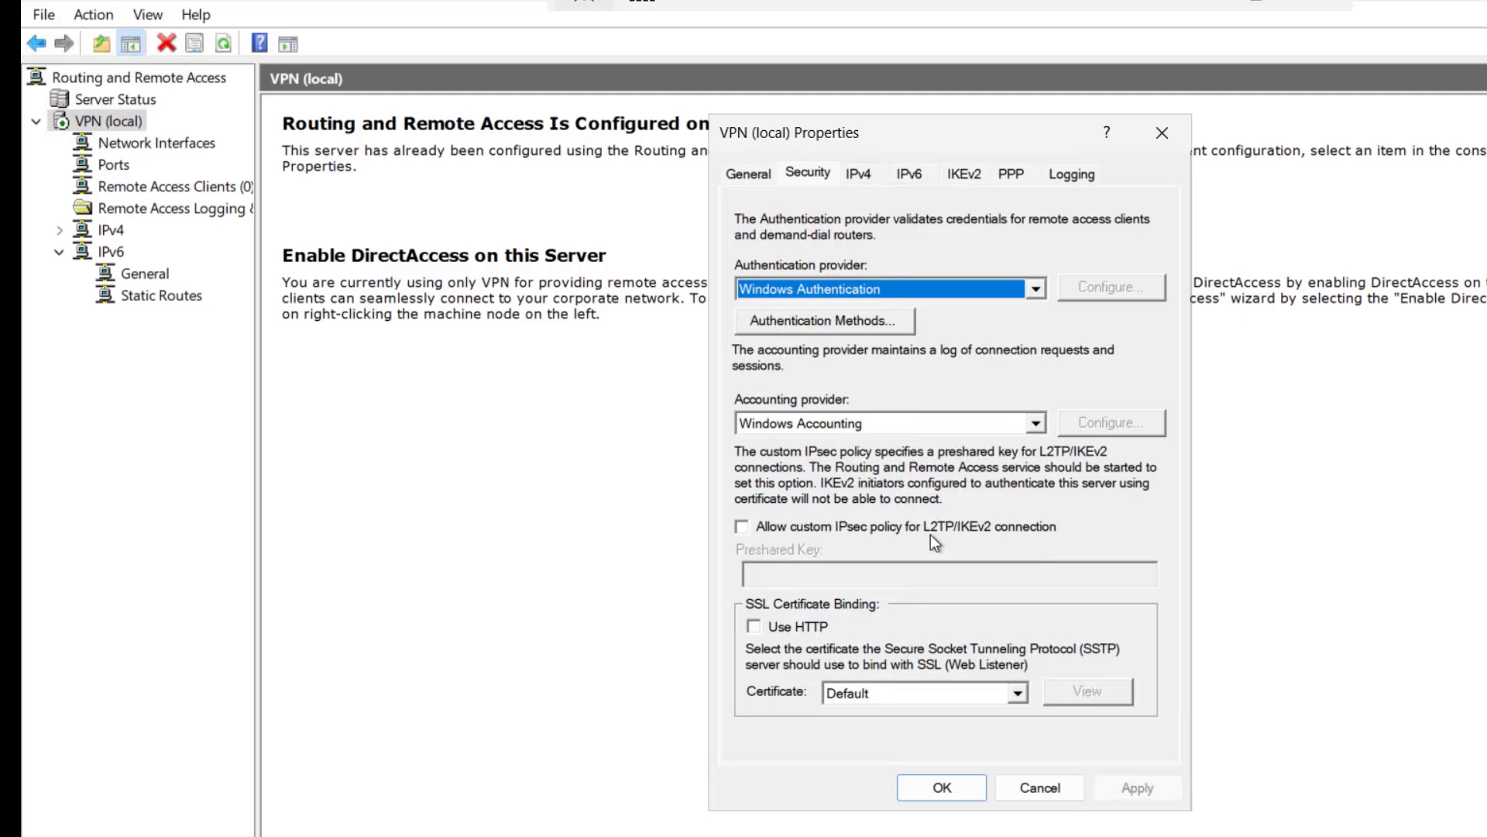
left_click(741, 530)
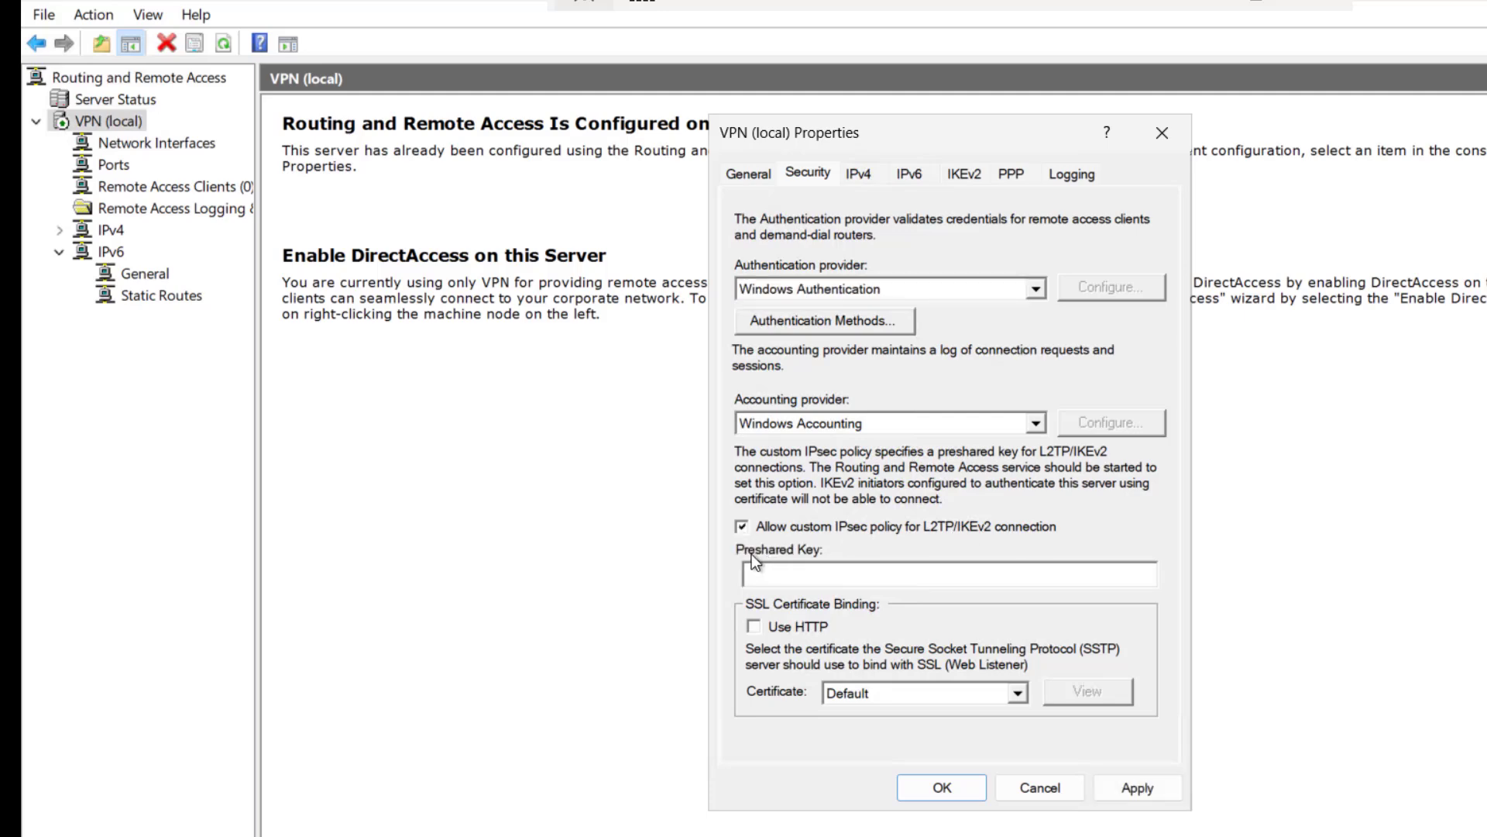
left_click(795, 574)
type("VPN$Preshared123")
Step: Use a static IPv4 pool 192.168.2.162–192.168.2.168, apply, and acknowledge the restart warning
left_click(860, 182)
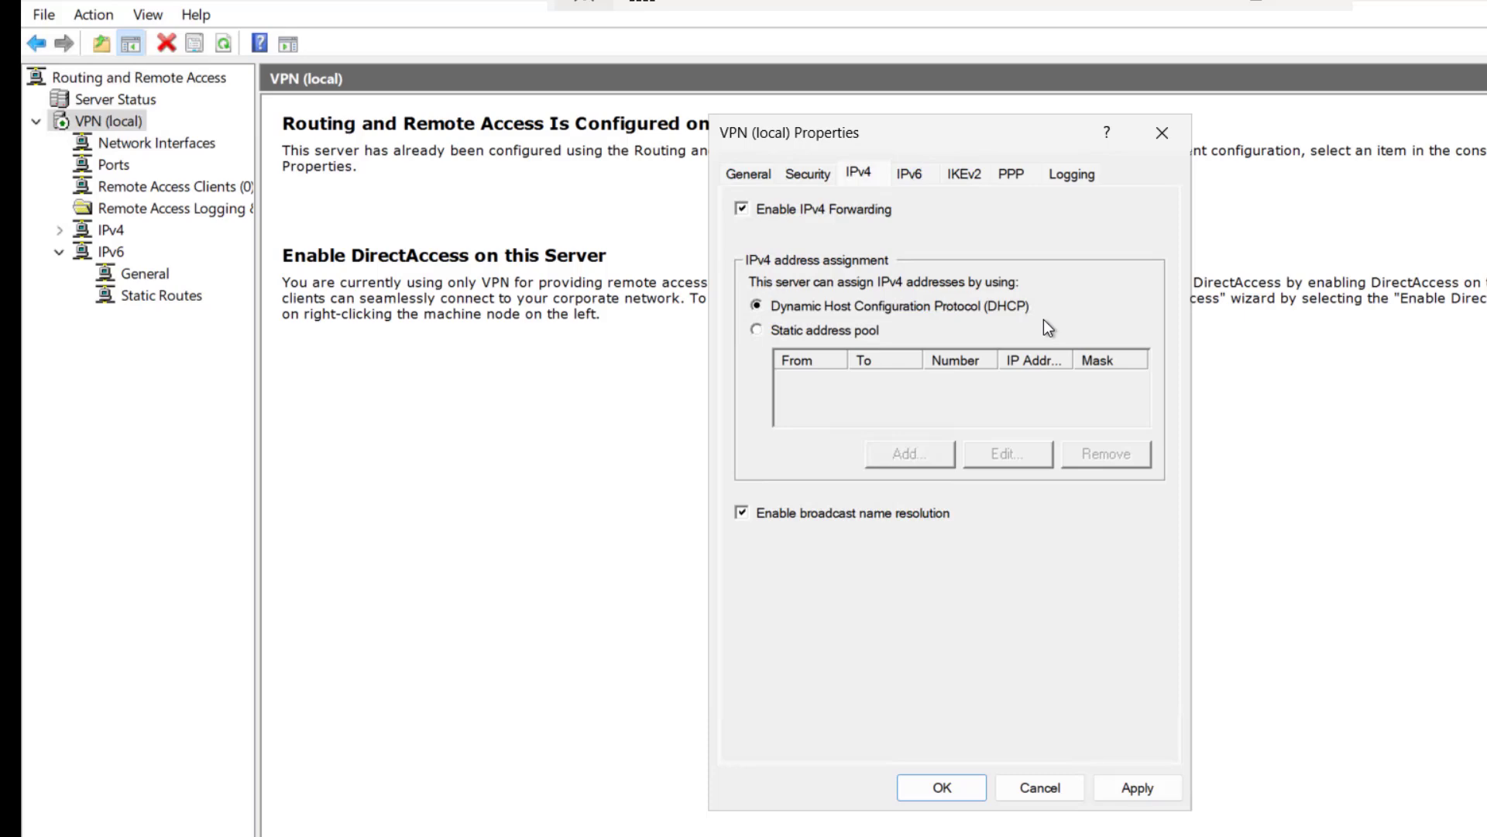
left_click(757, 330)
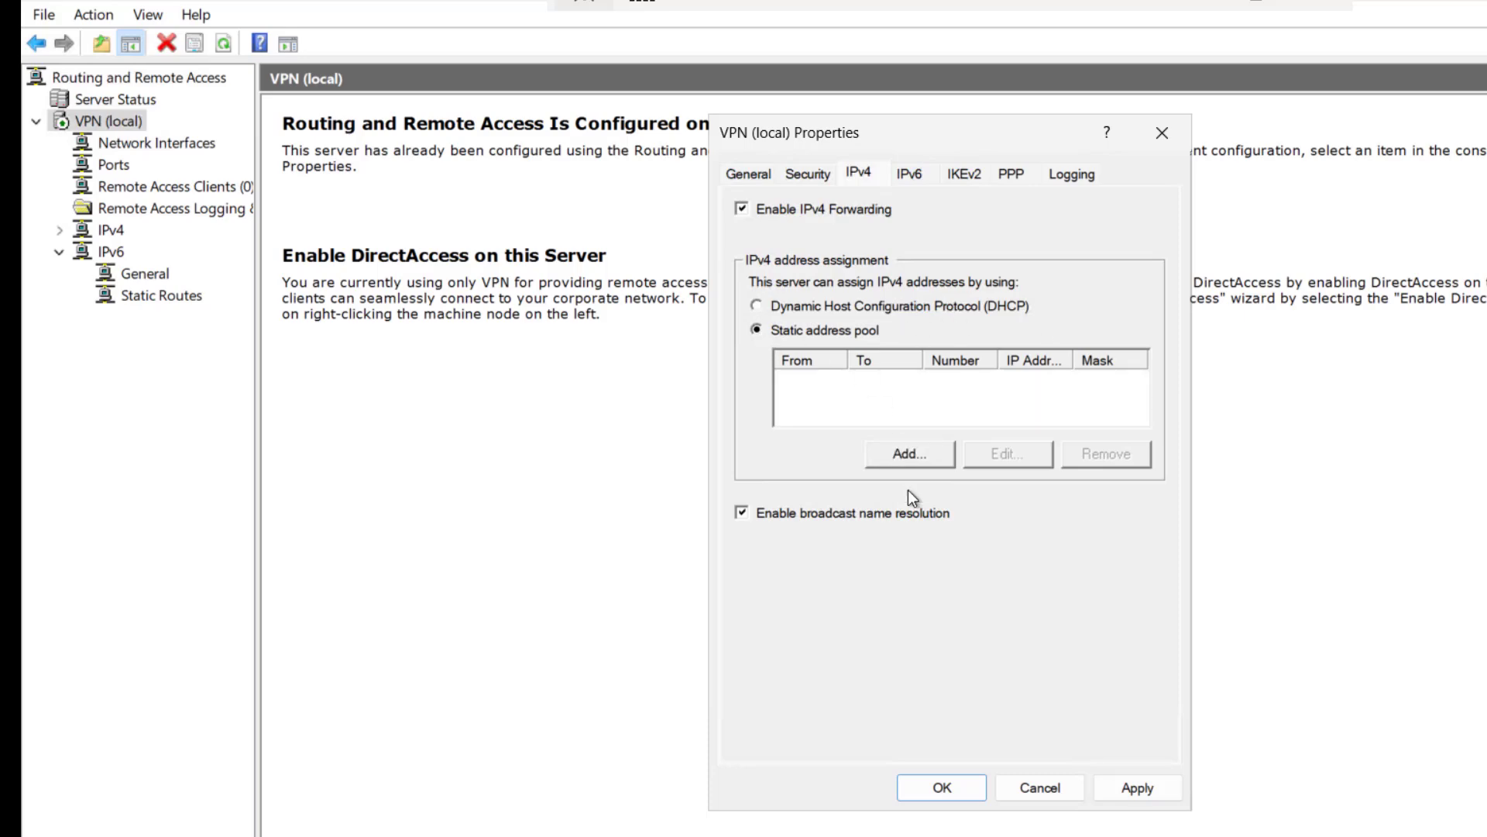
left_click(898, 454)
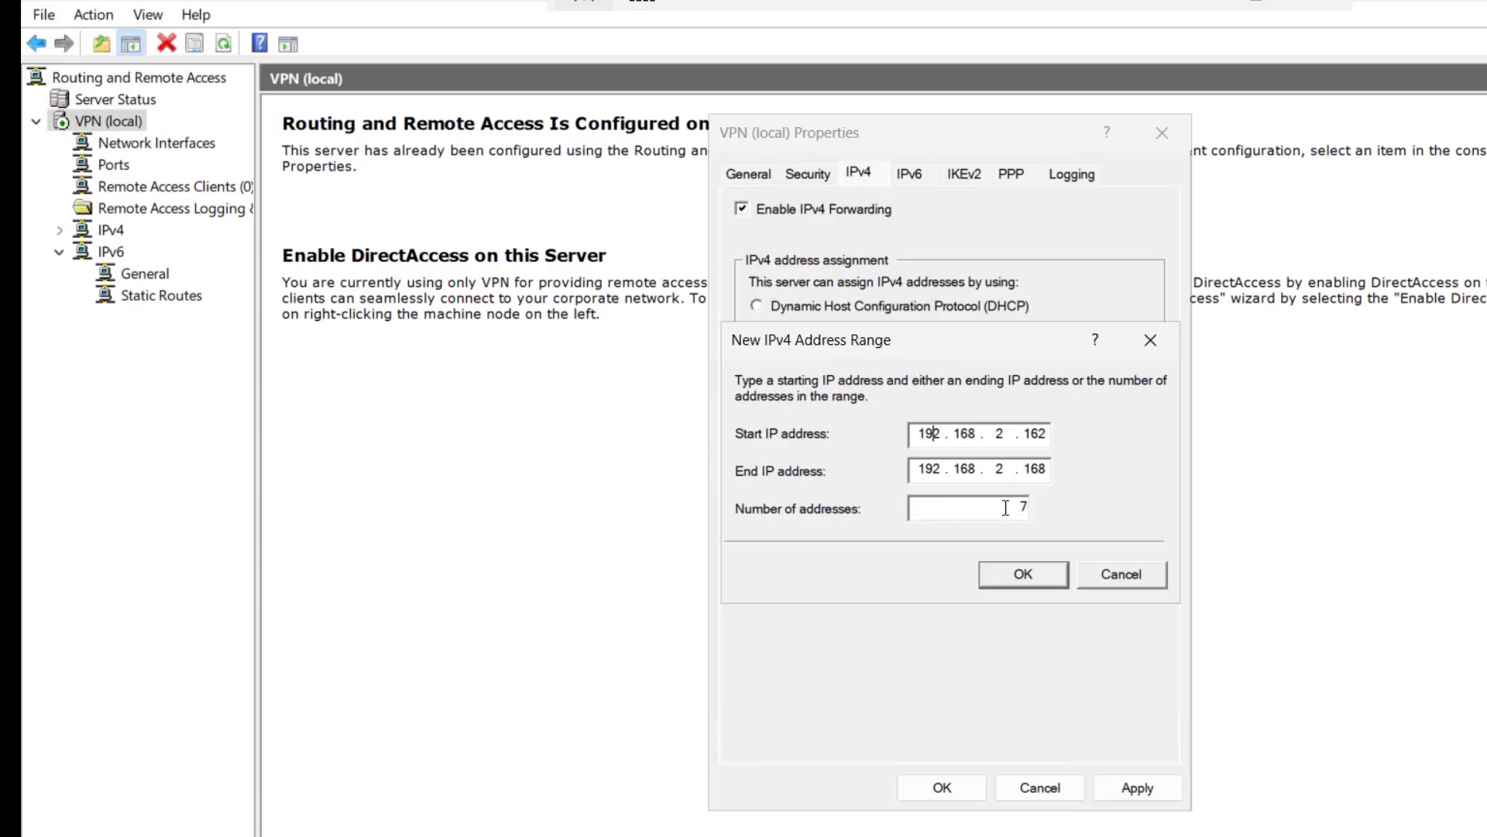
left_click(1020, 582)
left_click(1127, 790)
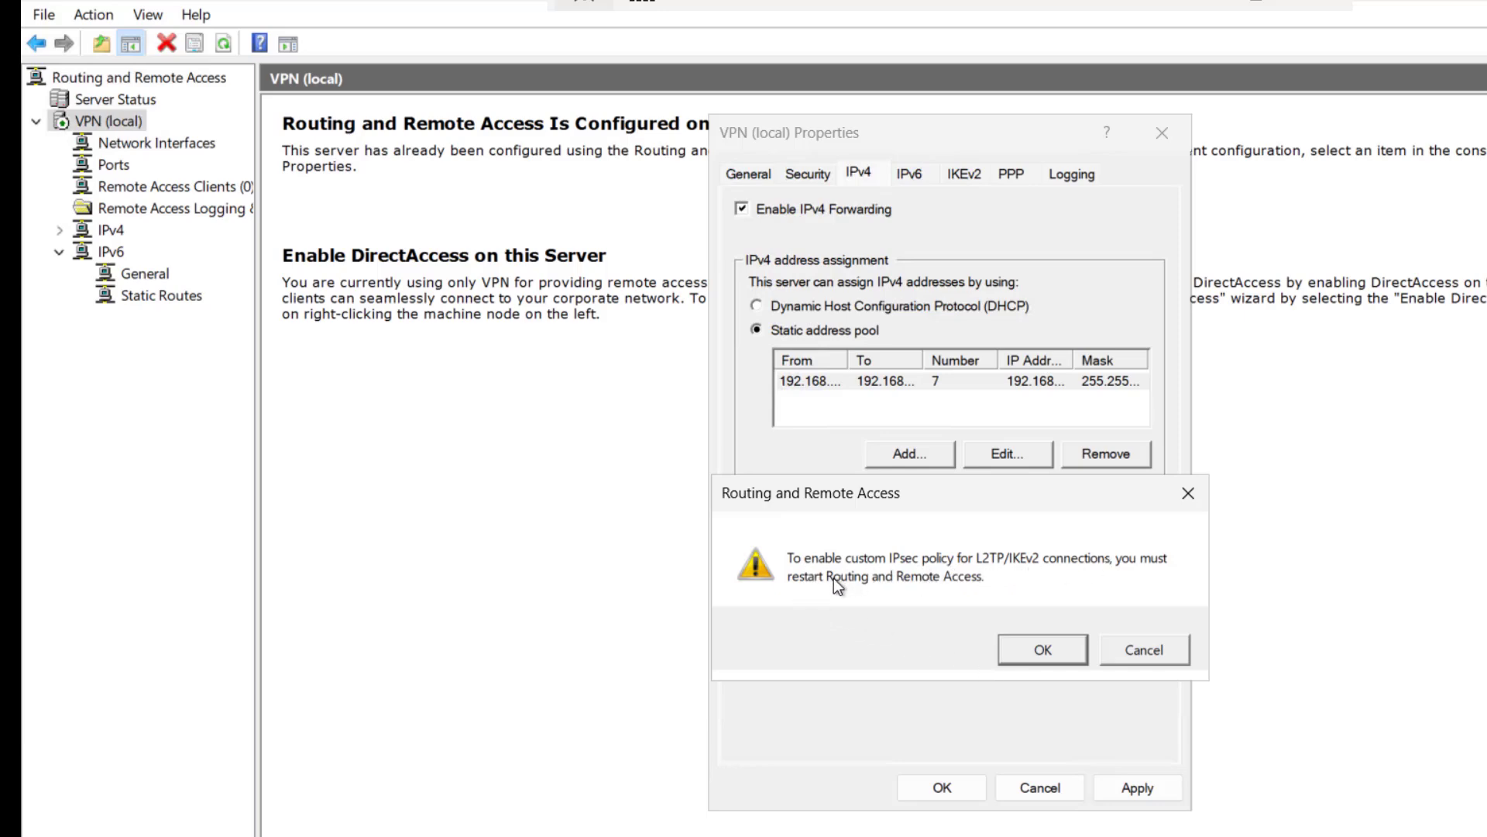
left_click(1045, 651)
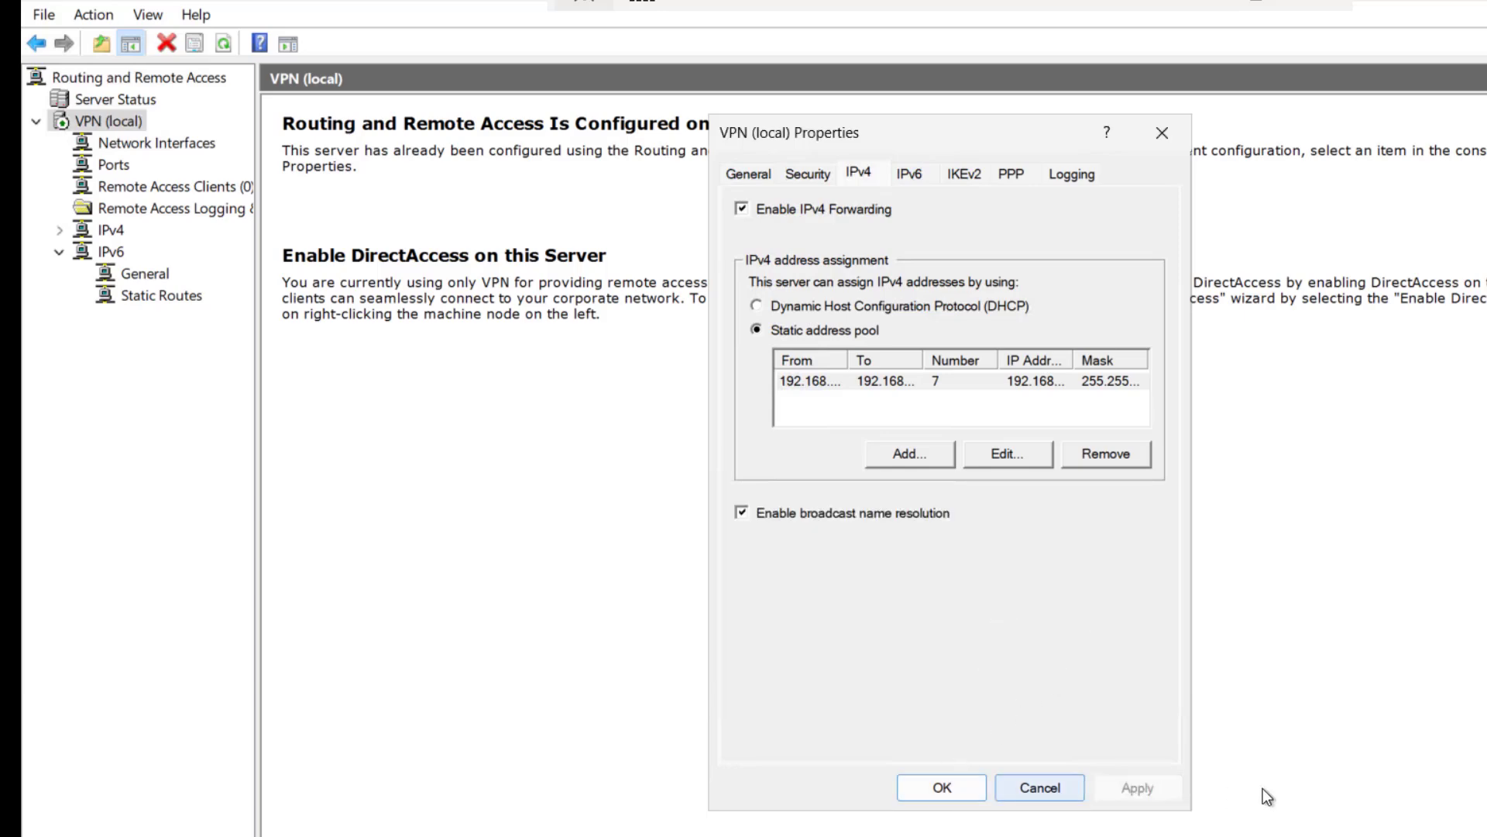
Step: Close Properties, restart VPN (local) via All Tasks > Restart, and select Remote Access Clients
left_click(942, 787)
right_click(113, 122)
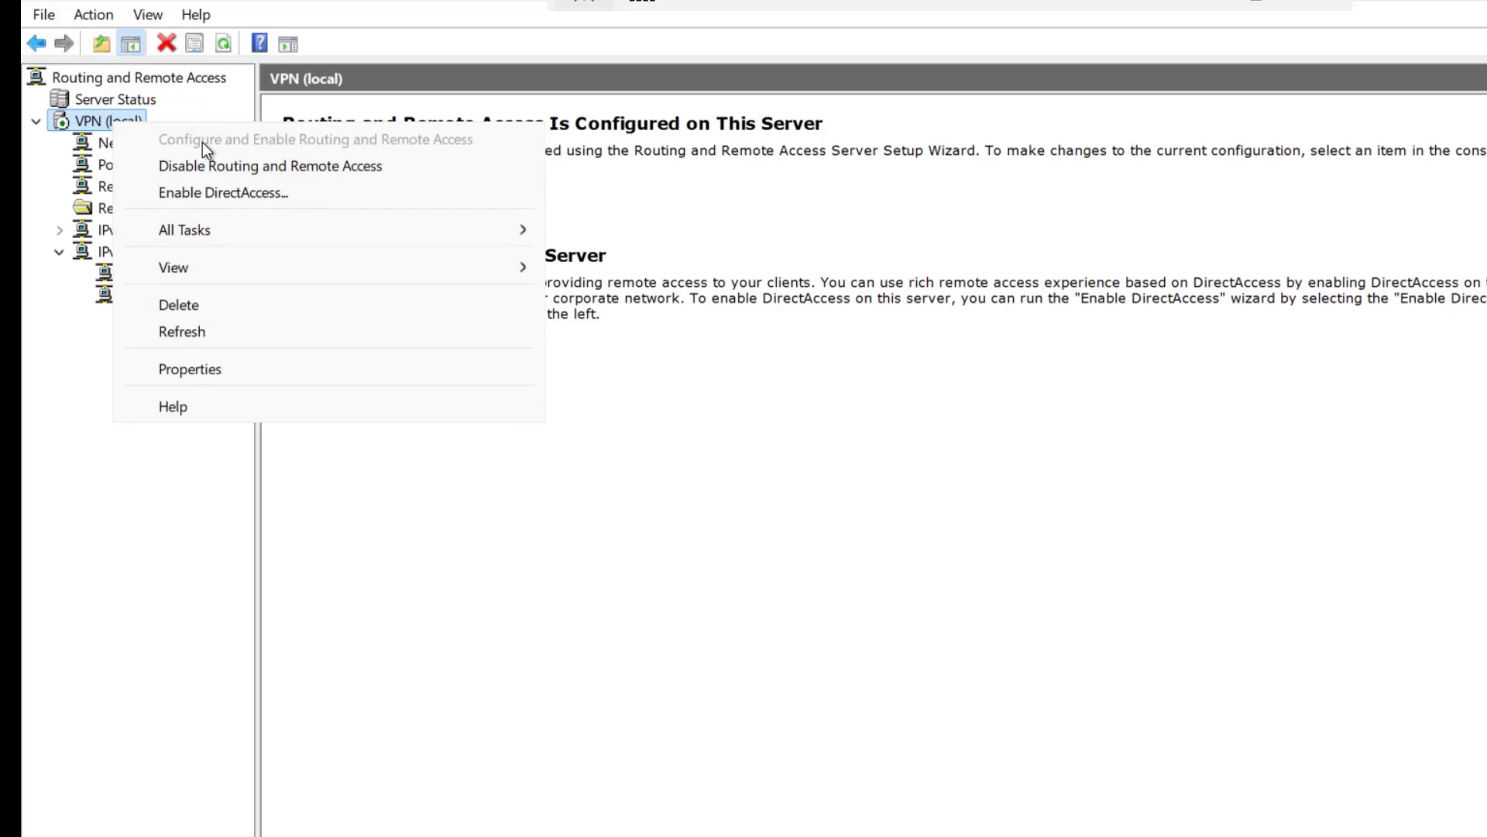
mouse_move(377, 235)
left_click(621, 341)
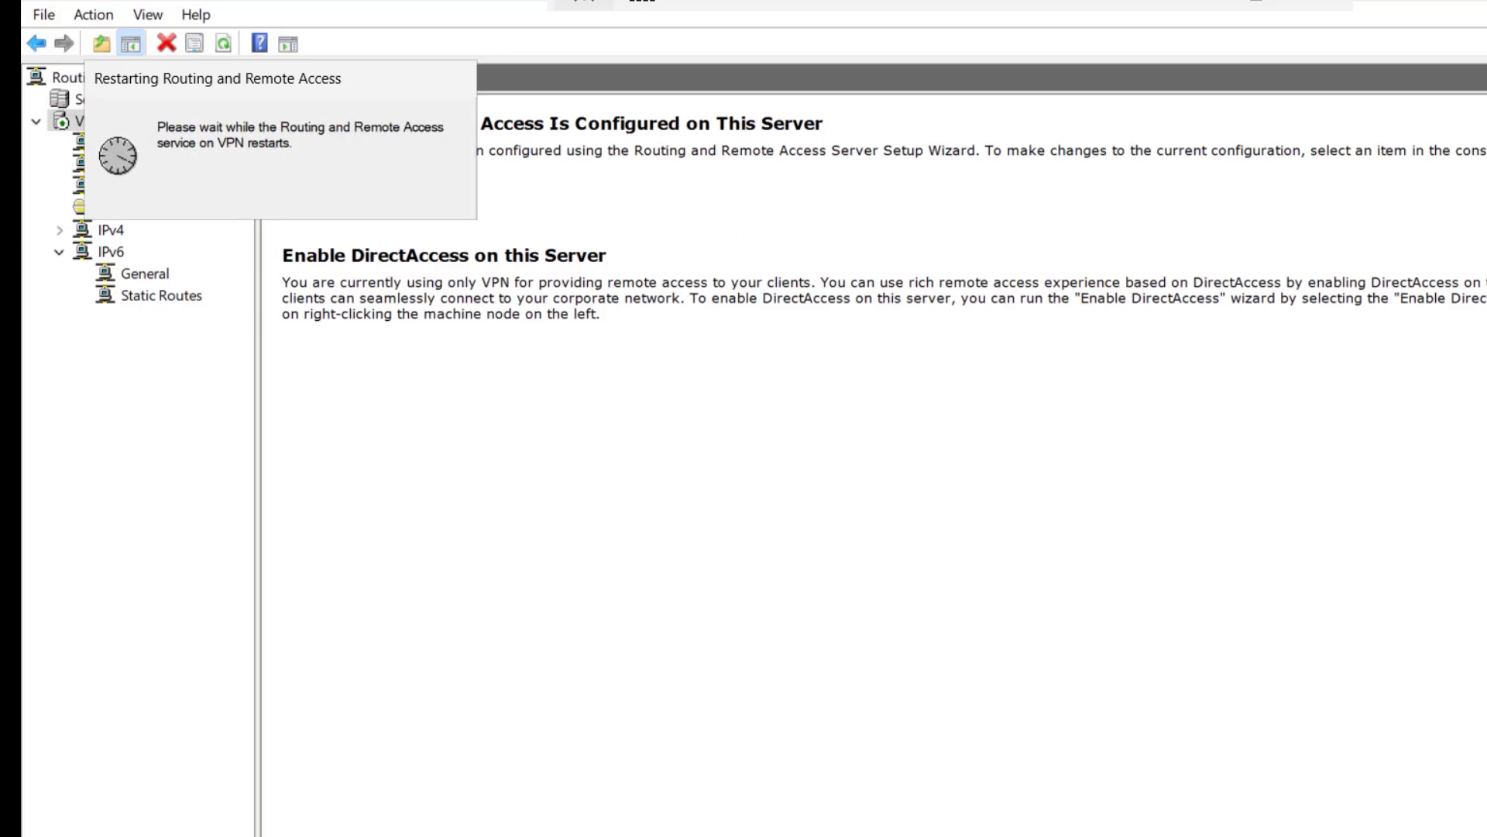
left_click(173, 187)
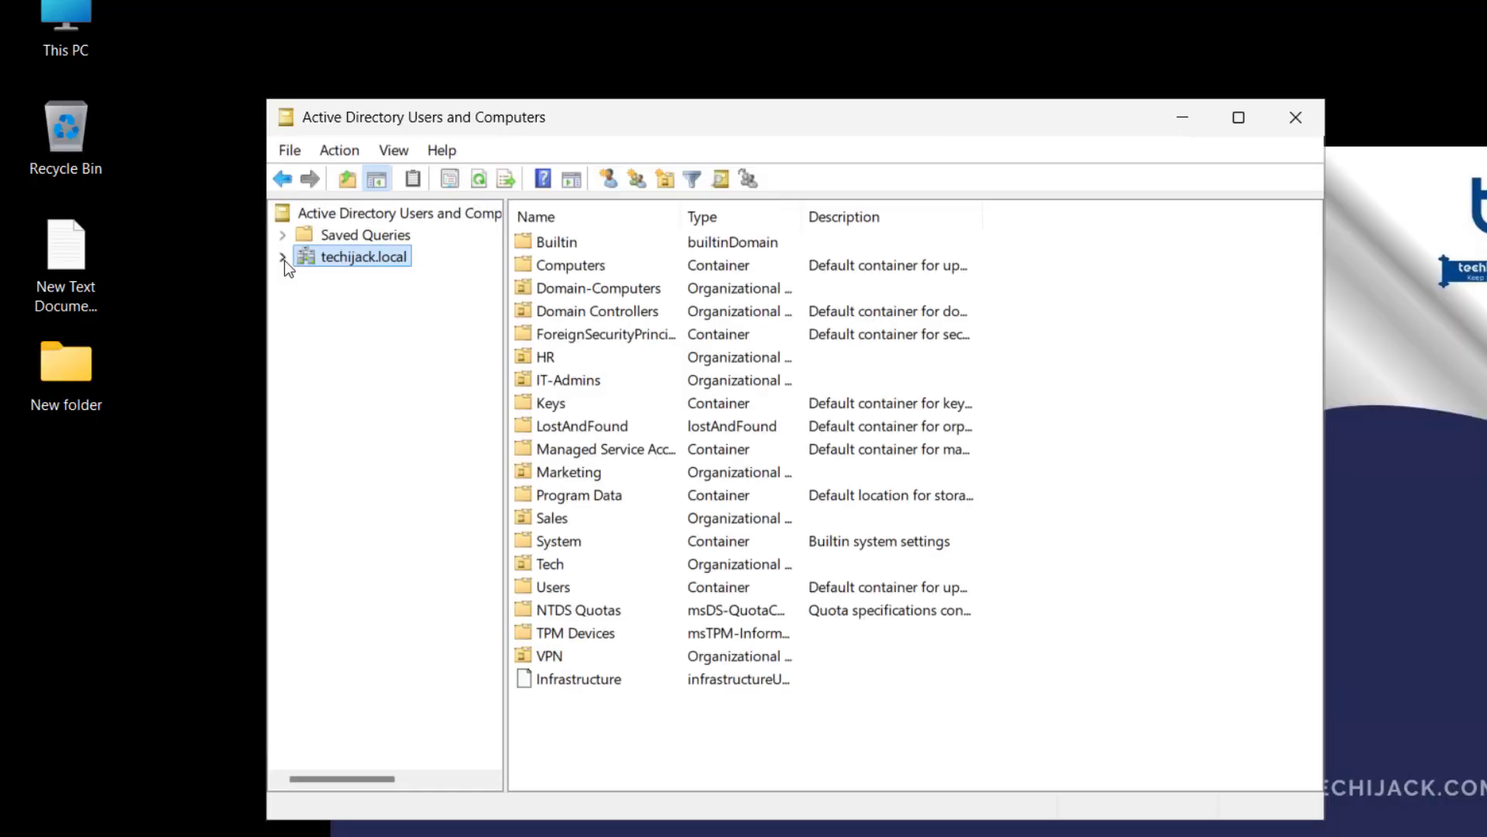
Step: Set the VPN OU user's Dial-in network access permission to Allow access and apply
left_click(284, 259)
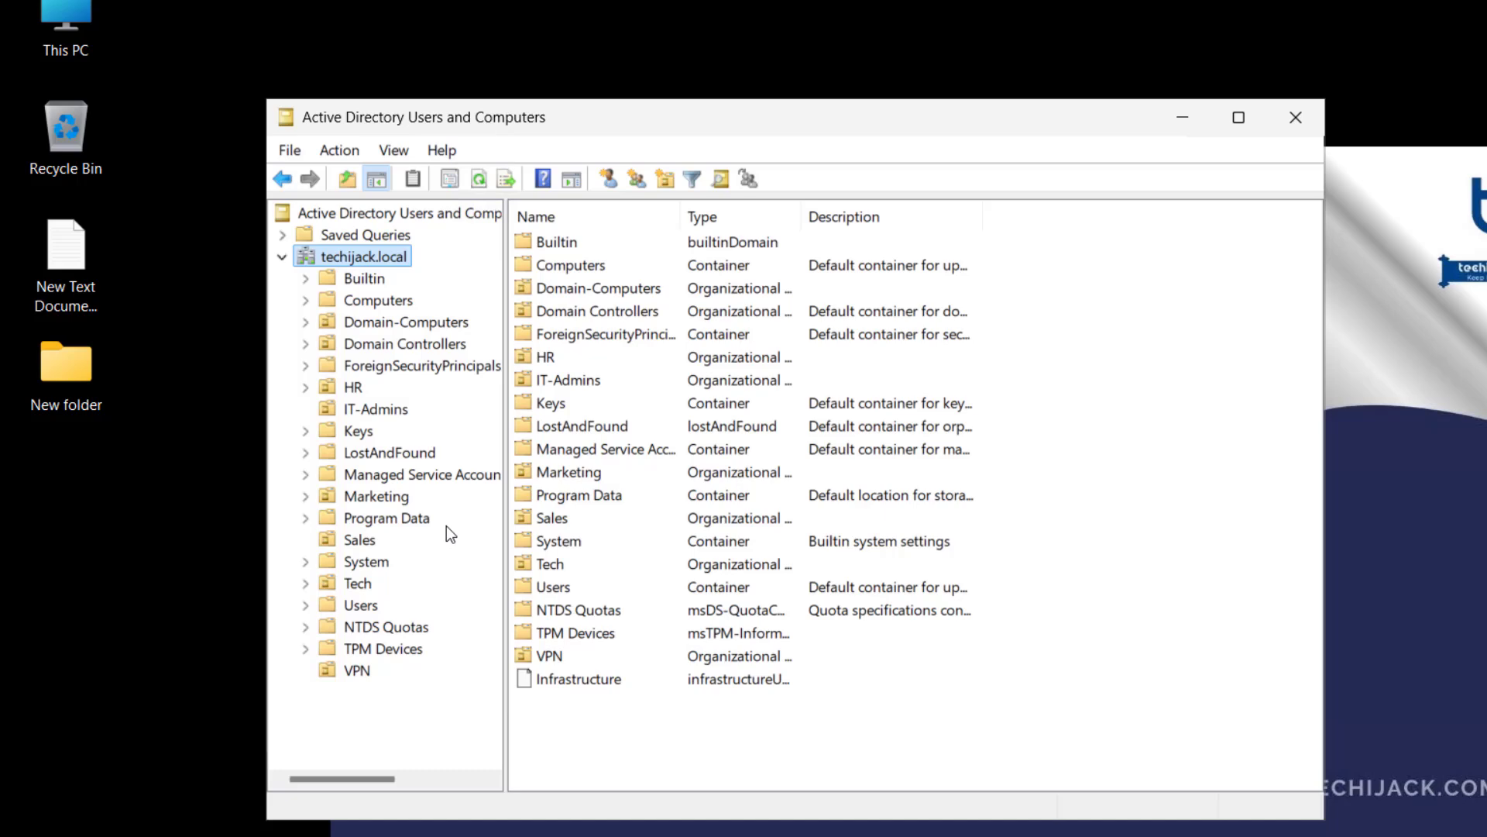
left_click(358, 671)
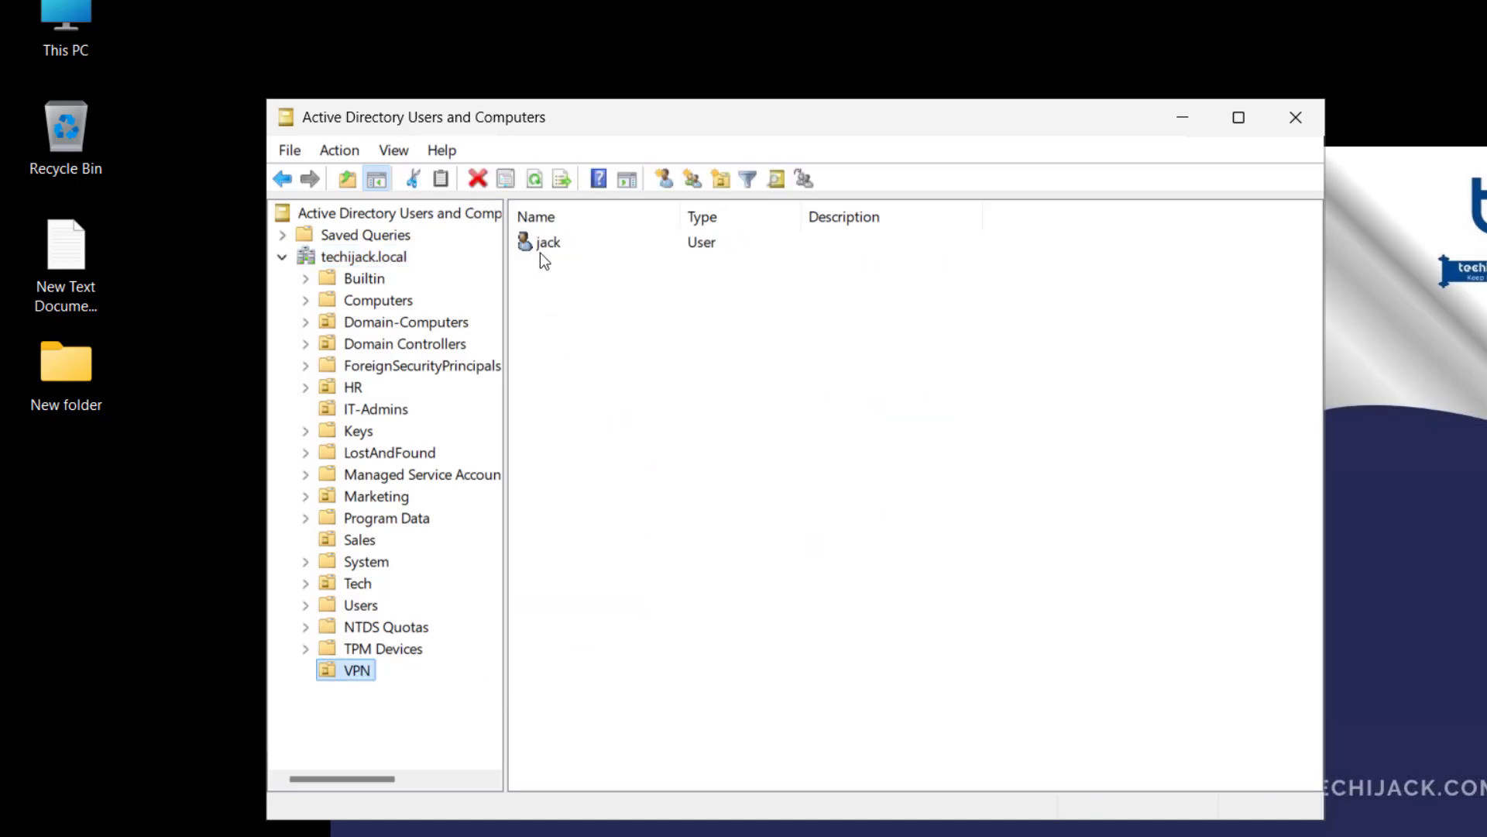
left_click(555, 247)
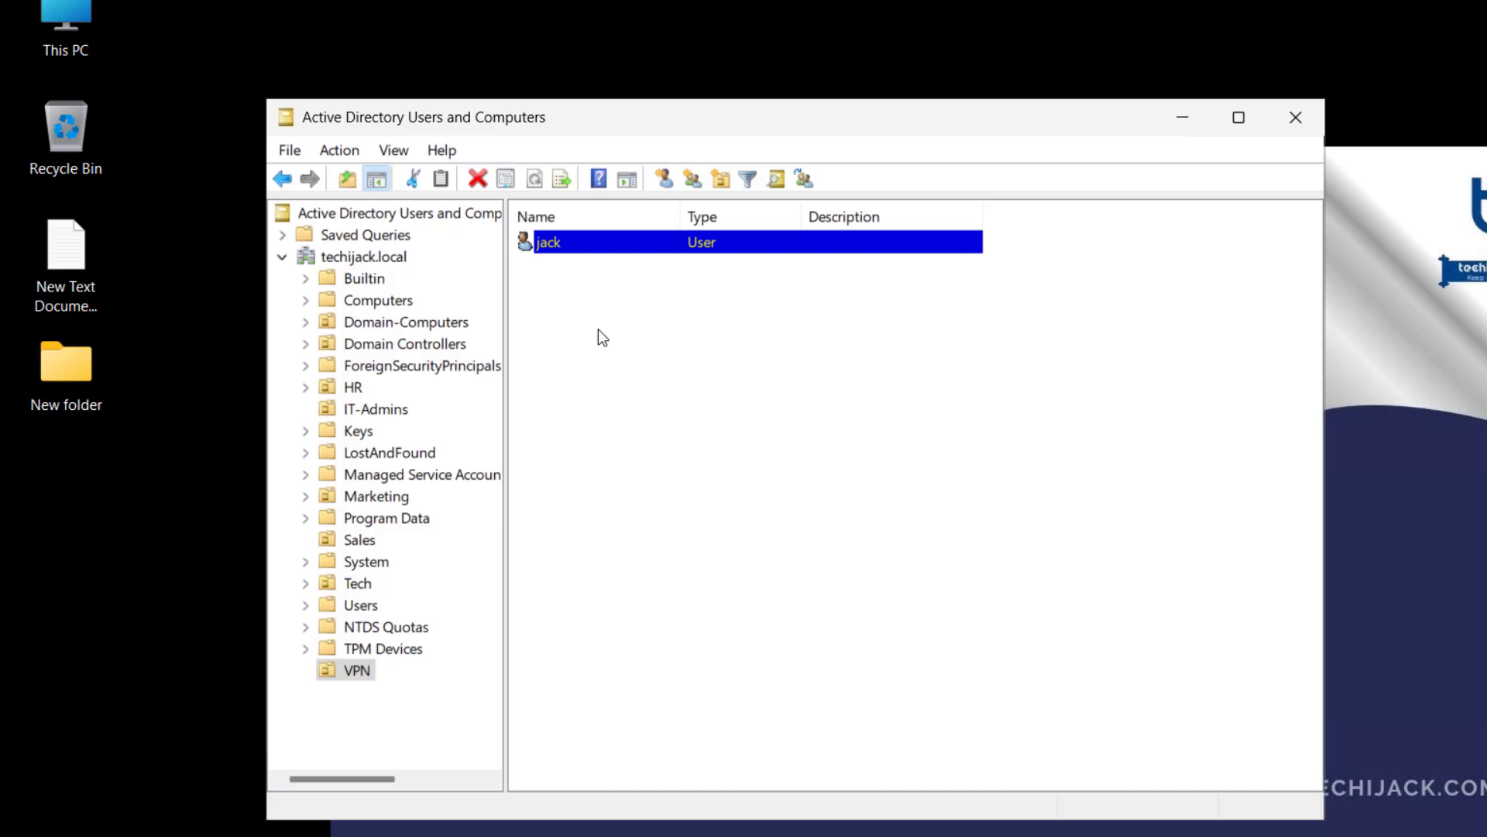
right_click(550, 243)
left_click(640, 617)
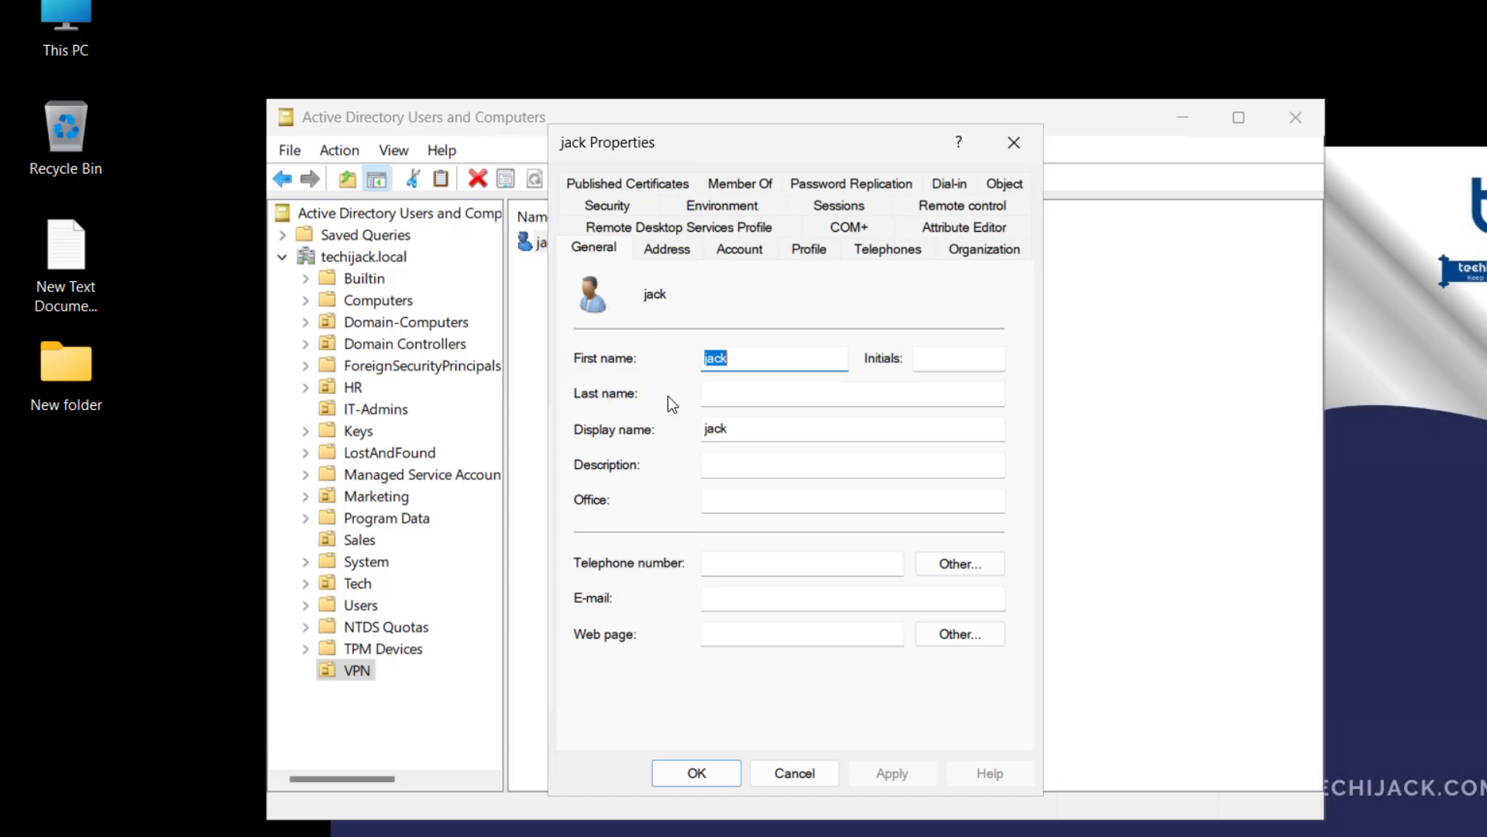
left_click(952, 184)
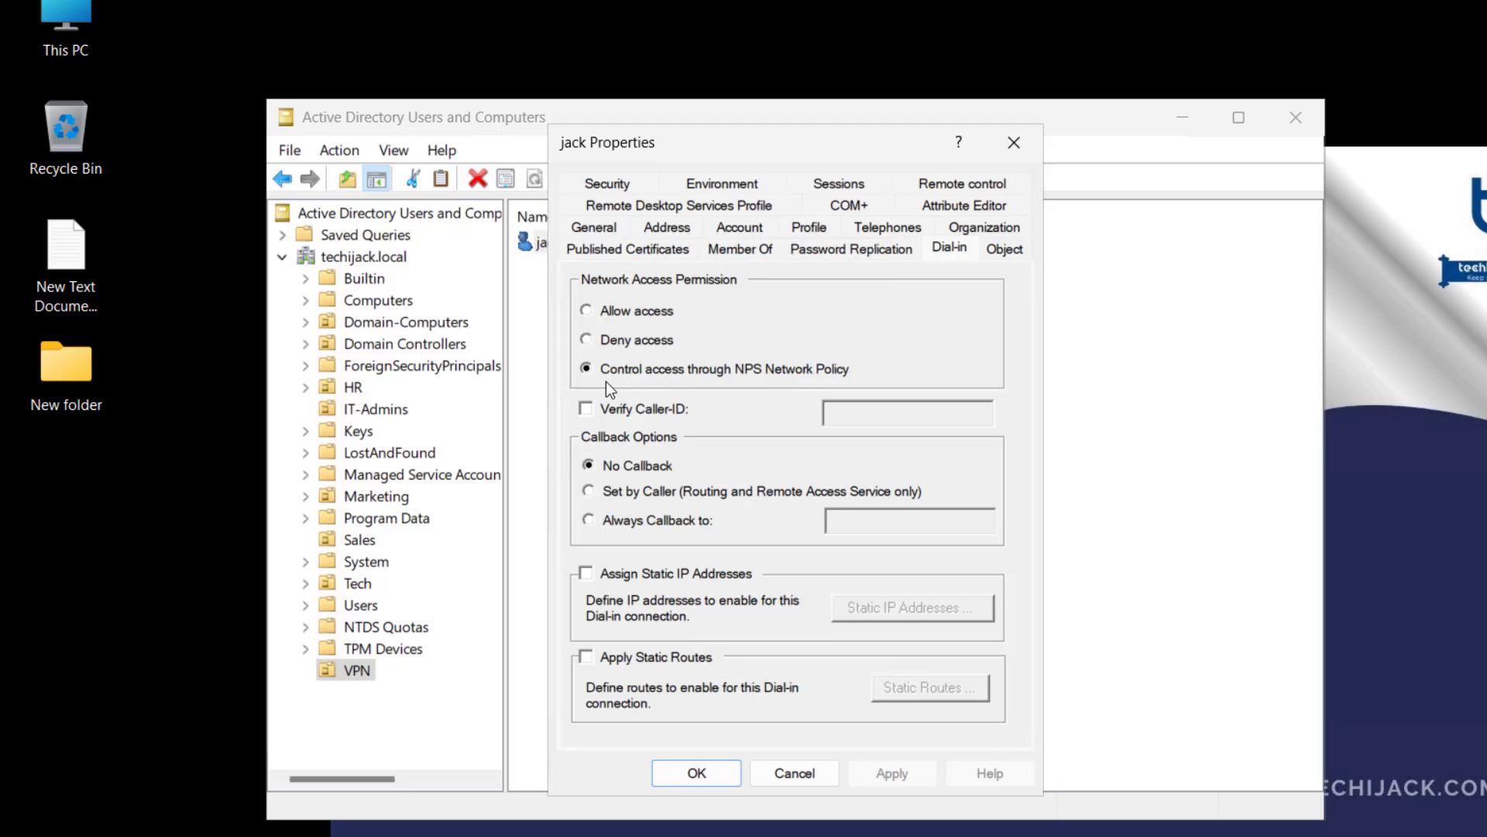
left_click(587, 310)
left_click(895, 775)
left_click(699, 773)
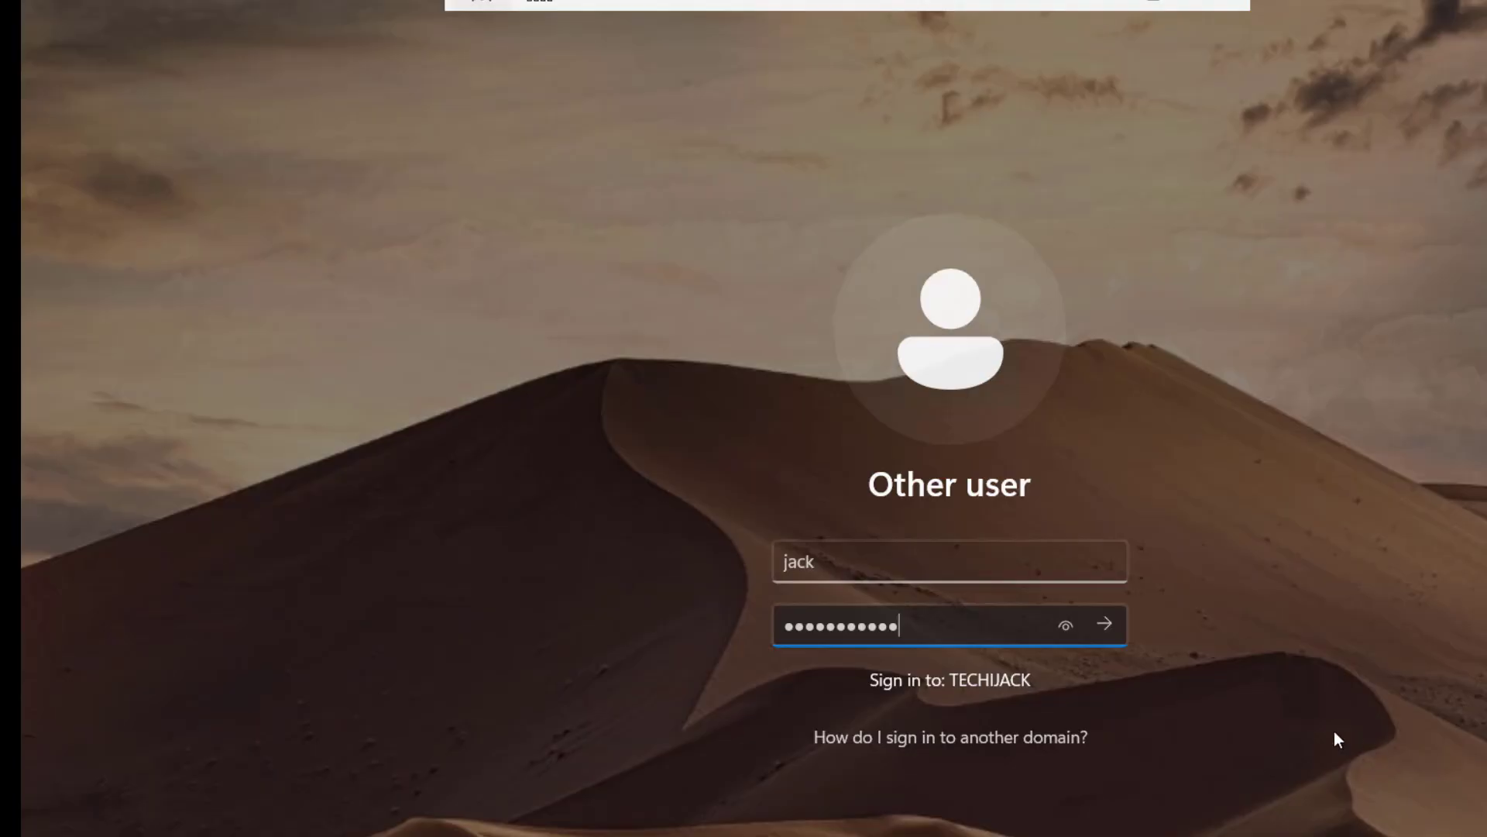
Step: Submit the VPN user's TECHIJACK domain credentials to sign in on PC01
key("Return")
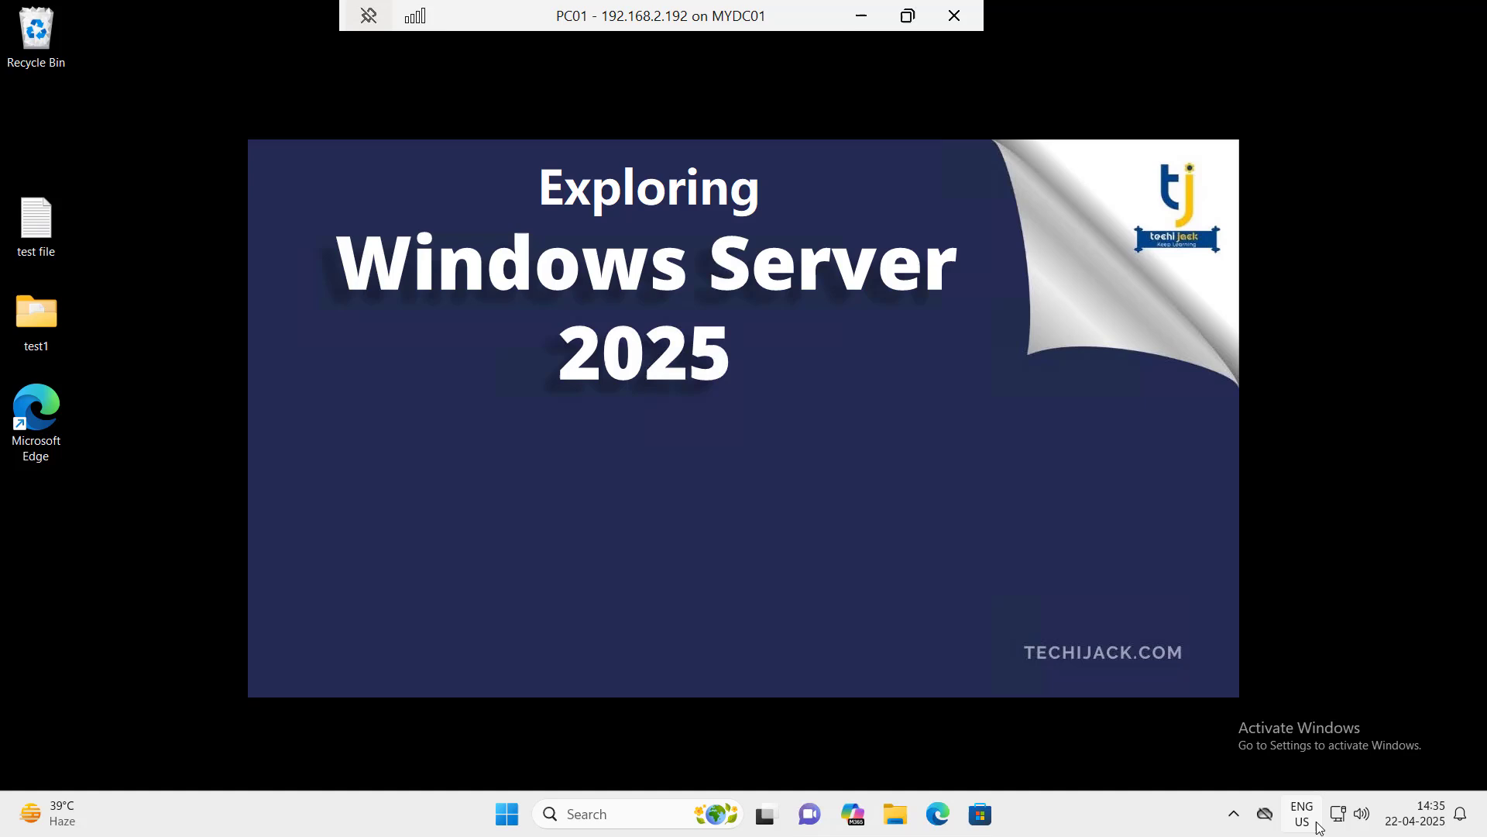
Step: Go to Network & internet settings from the taskbar and open the VPN page
left_click(1338, 813)
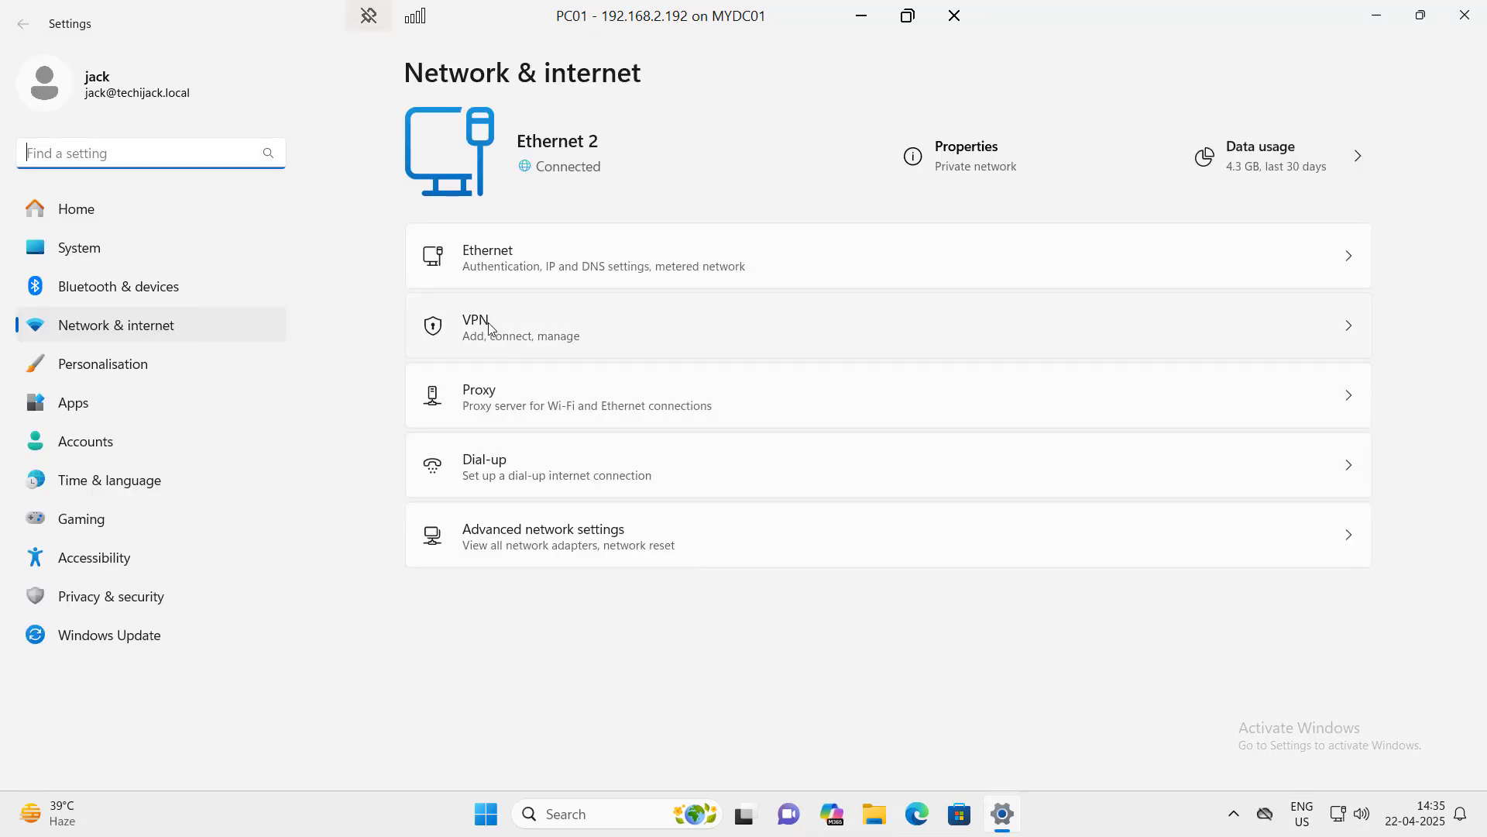
left_click(489, 329)
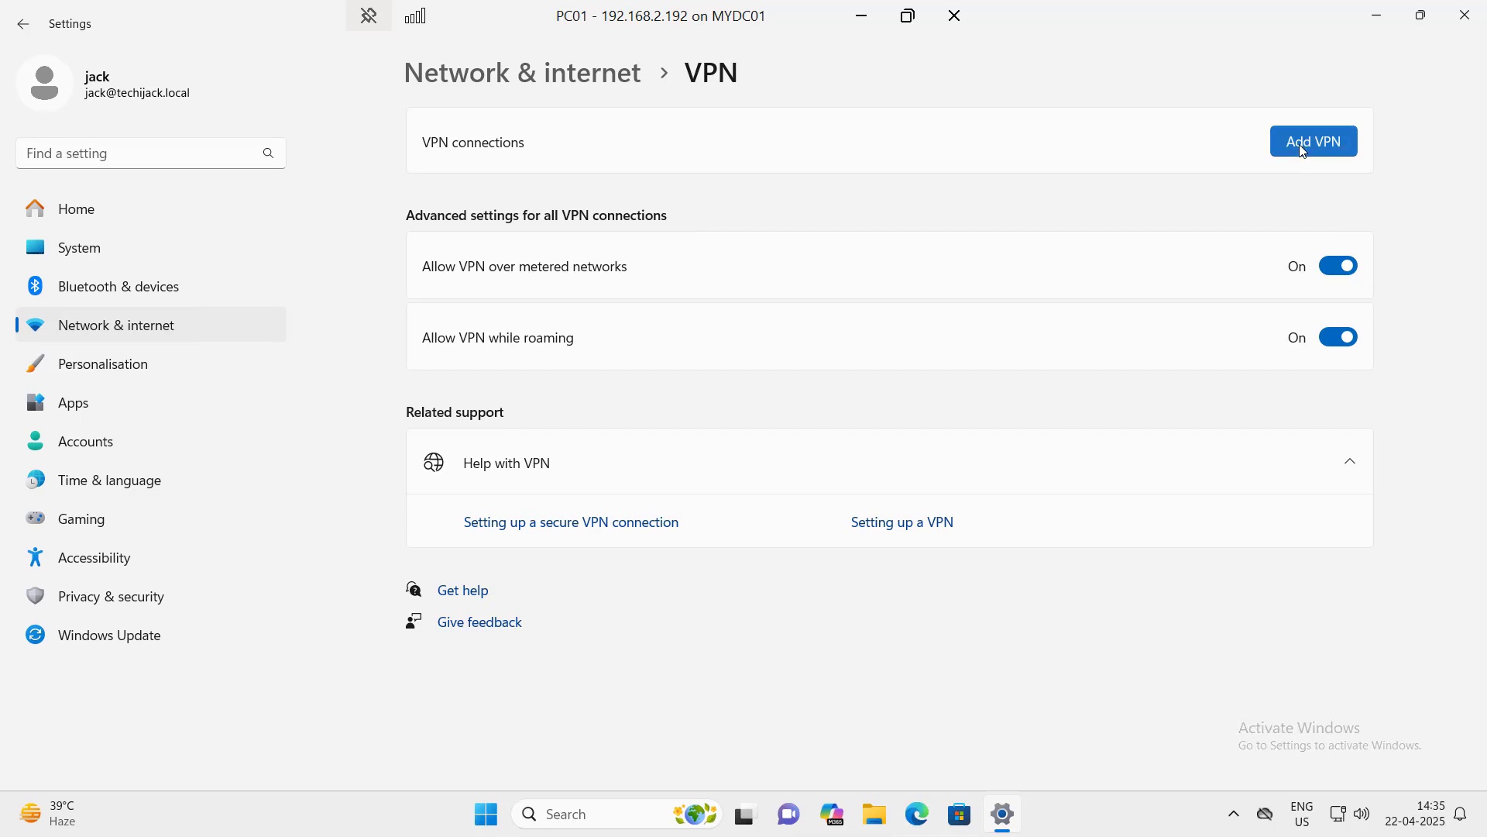
Step: Add a VPN connection named VPN Internal to server 192.168.2.185 using L2TP/IPsec with pre-shared key
left_click(1305, 149)
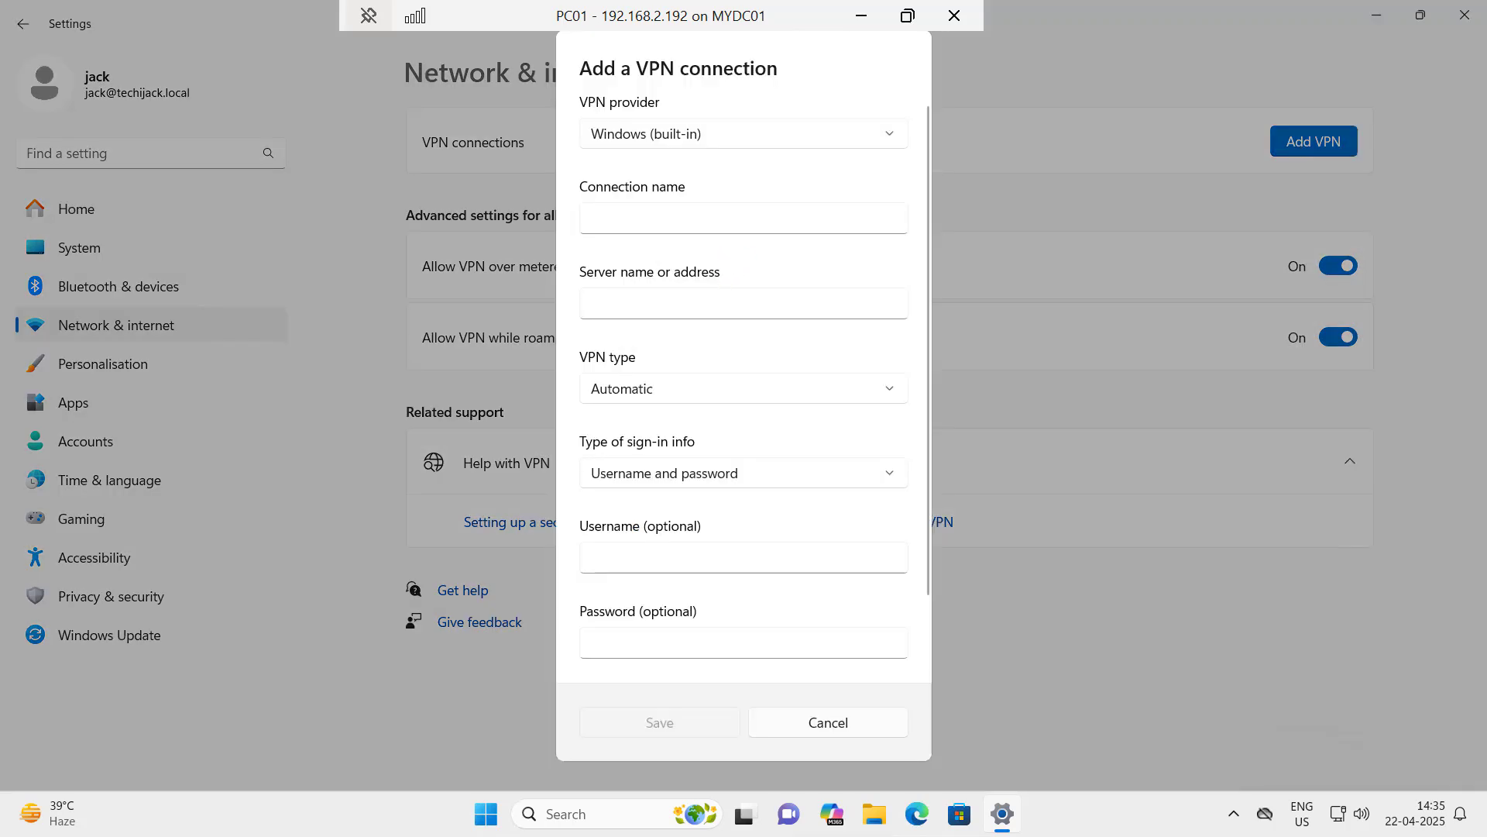
left_click(632, 220)
type("VN")
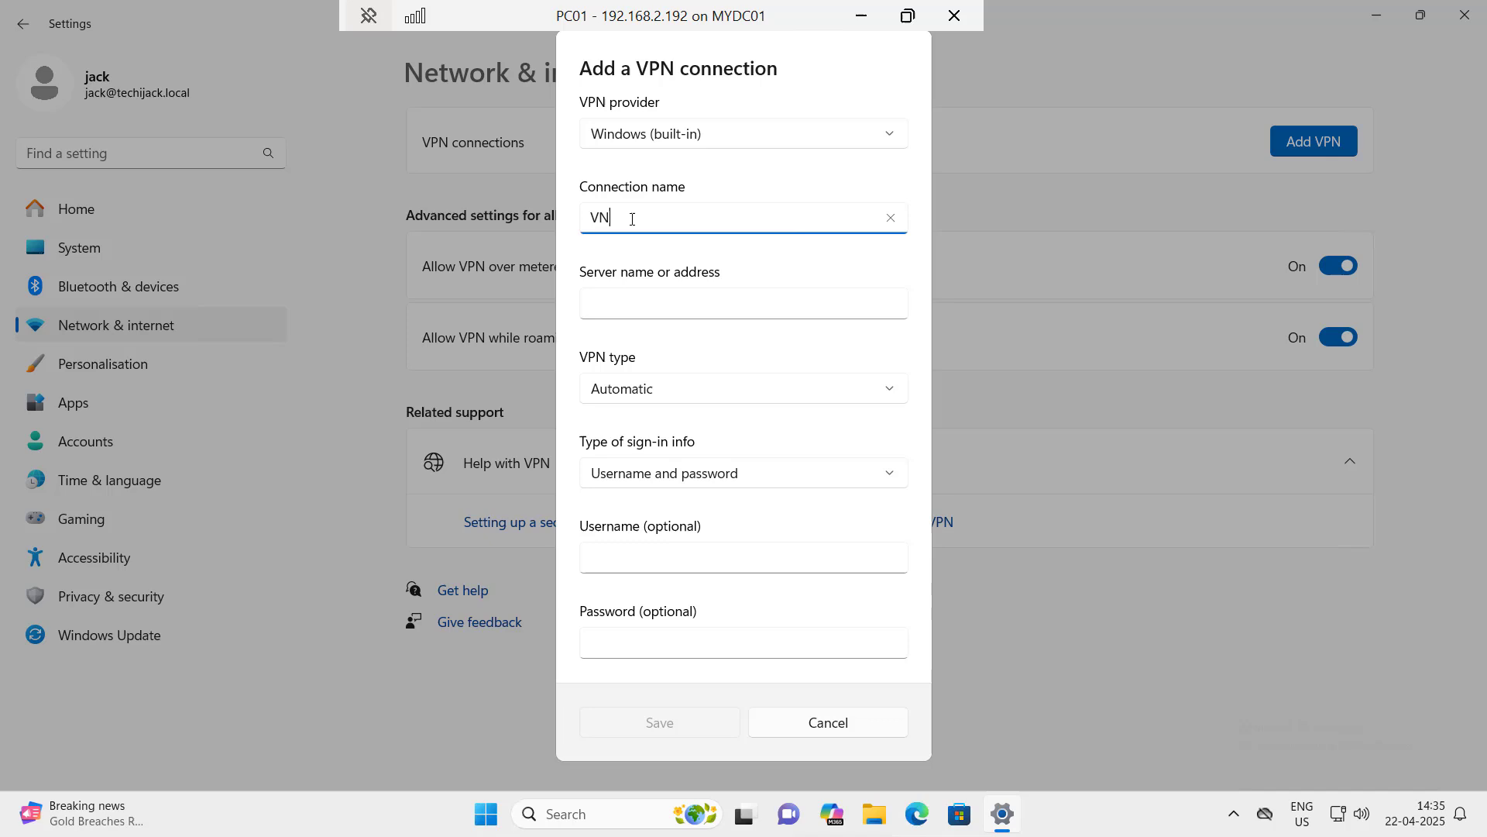
type("P Internal")
key("Tab")
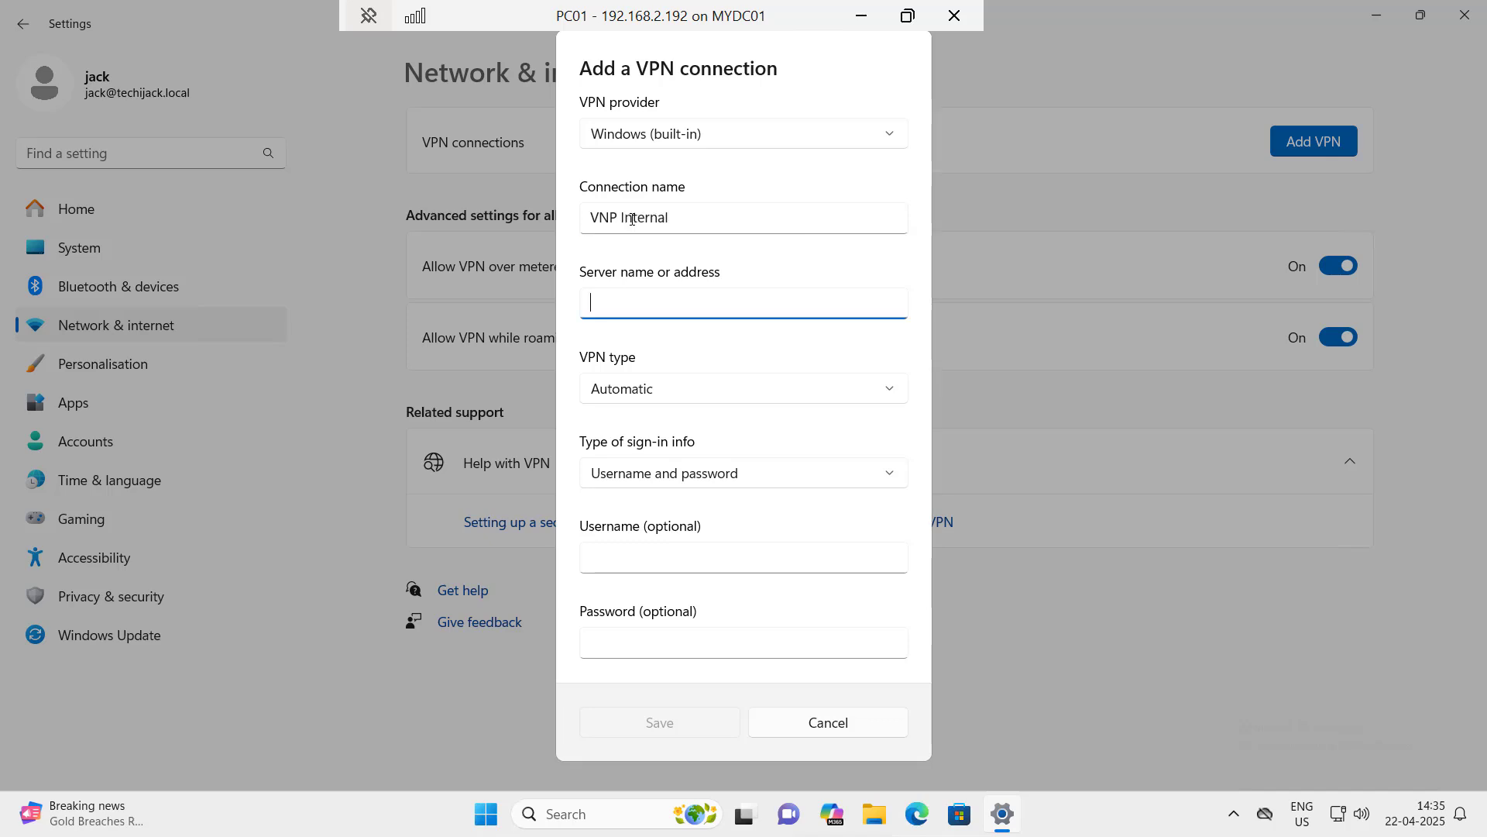
type("192.168.2.185")
left_click(680, 387)
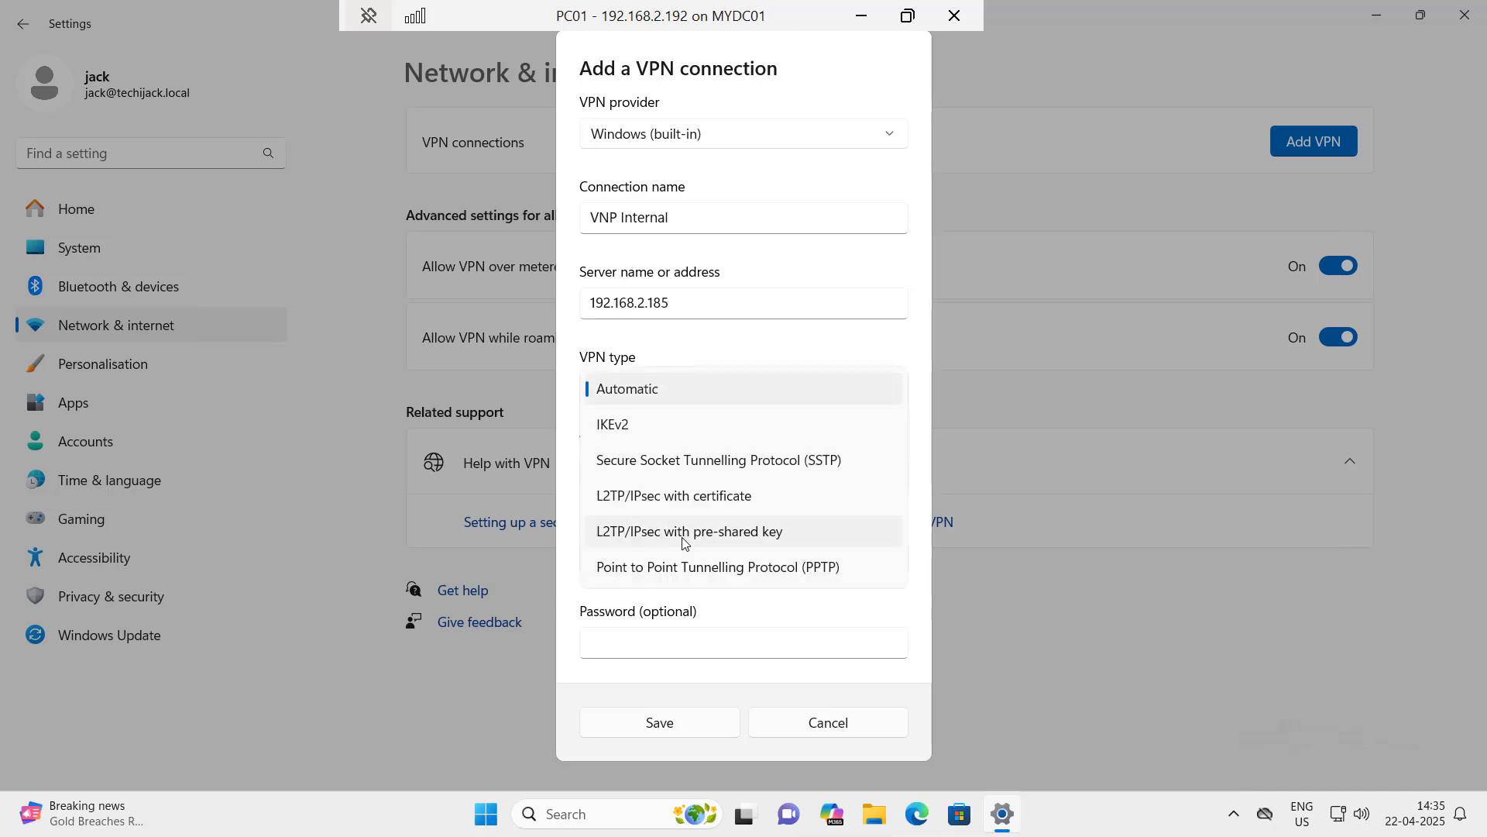
left_click(706, 535)
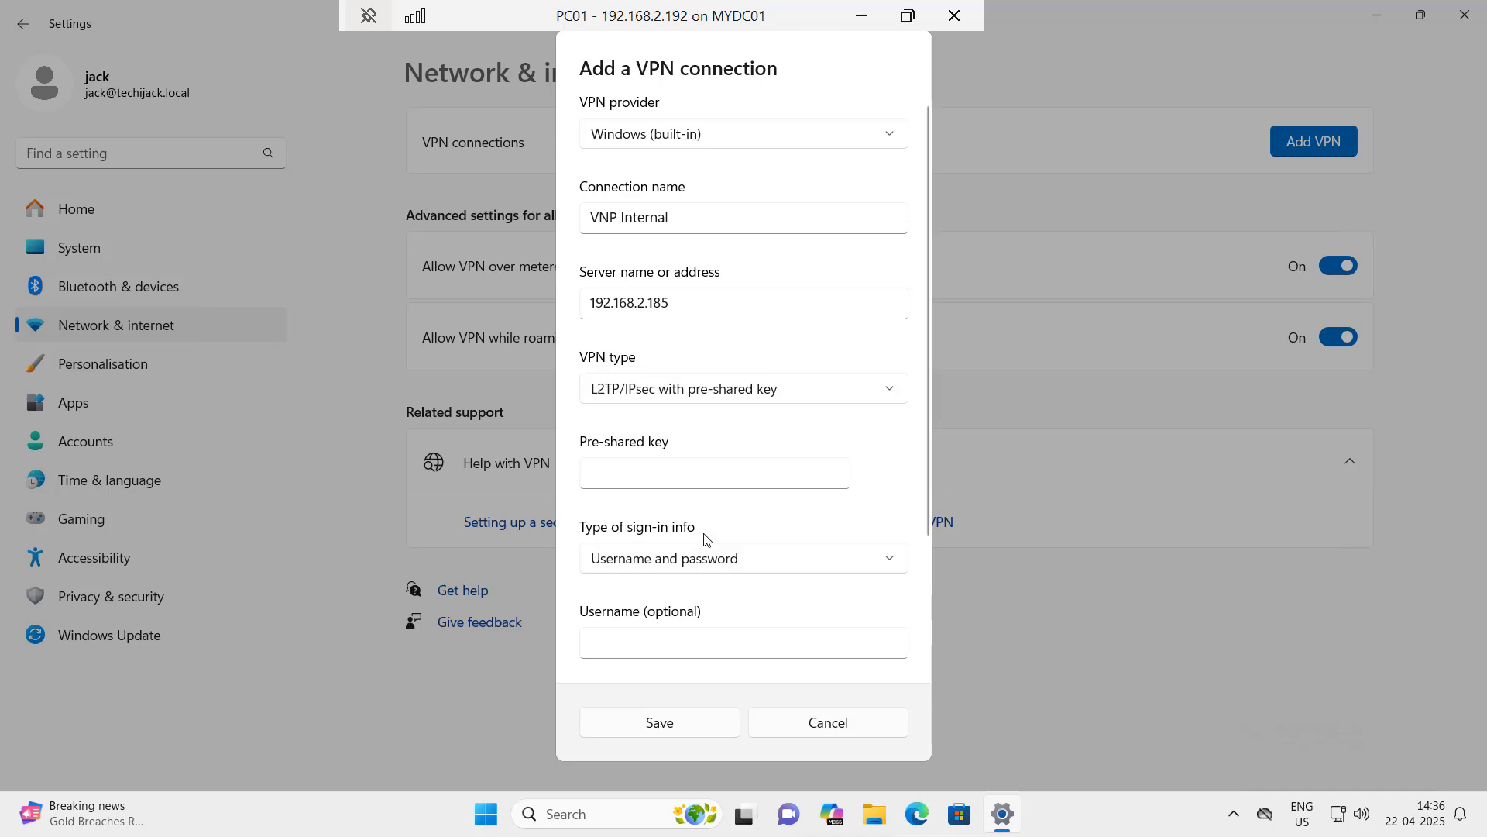
Step: Enter the pre-shared key, keep username and password sign-in, fill in both, and save
left_click(618, 475)
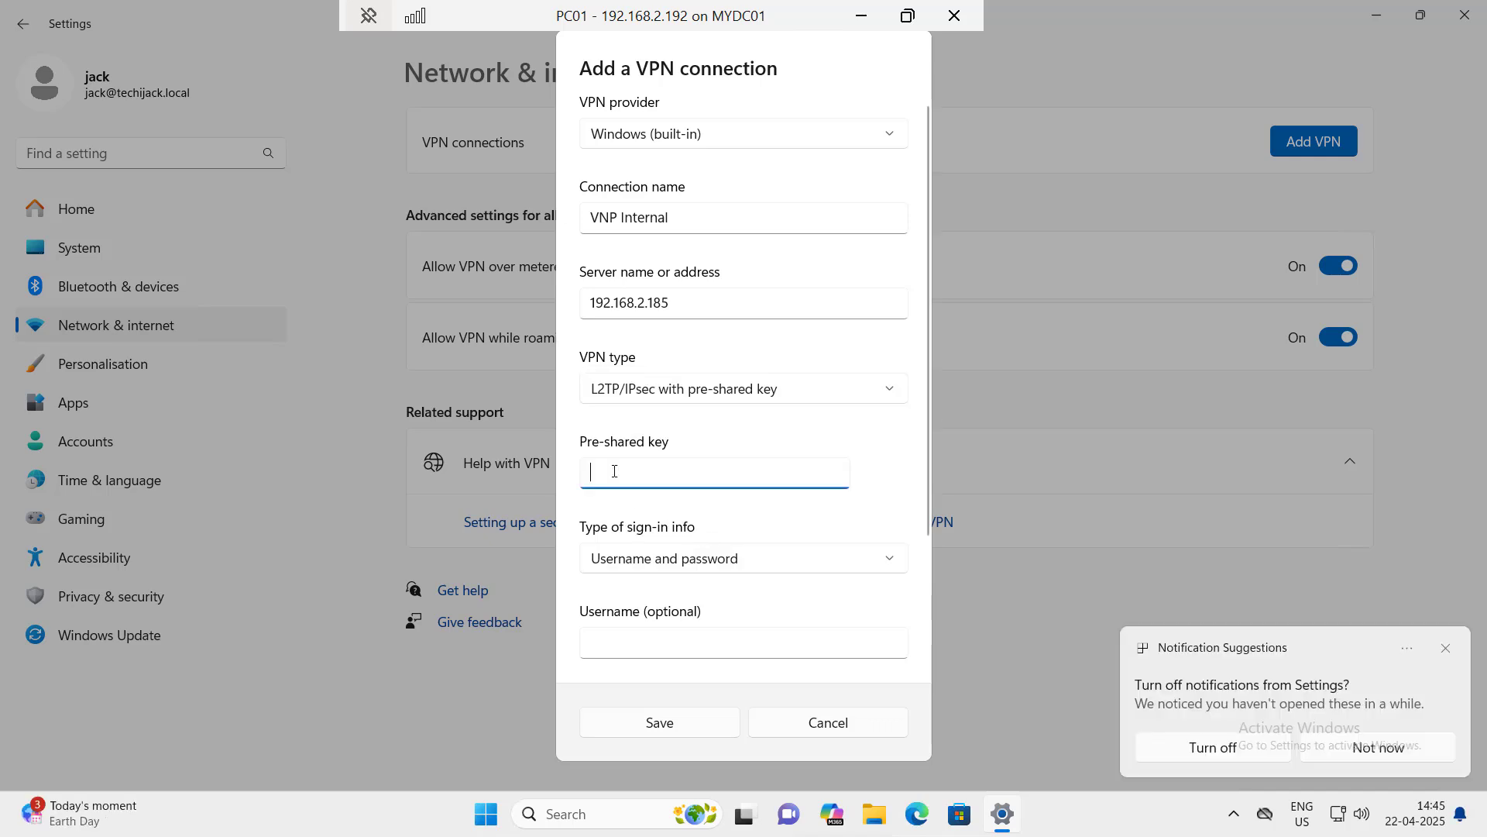
key("ctrl+v")
scroll(614, 471, "down", 2)
left_click(850, 498)
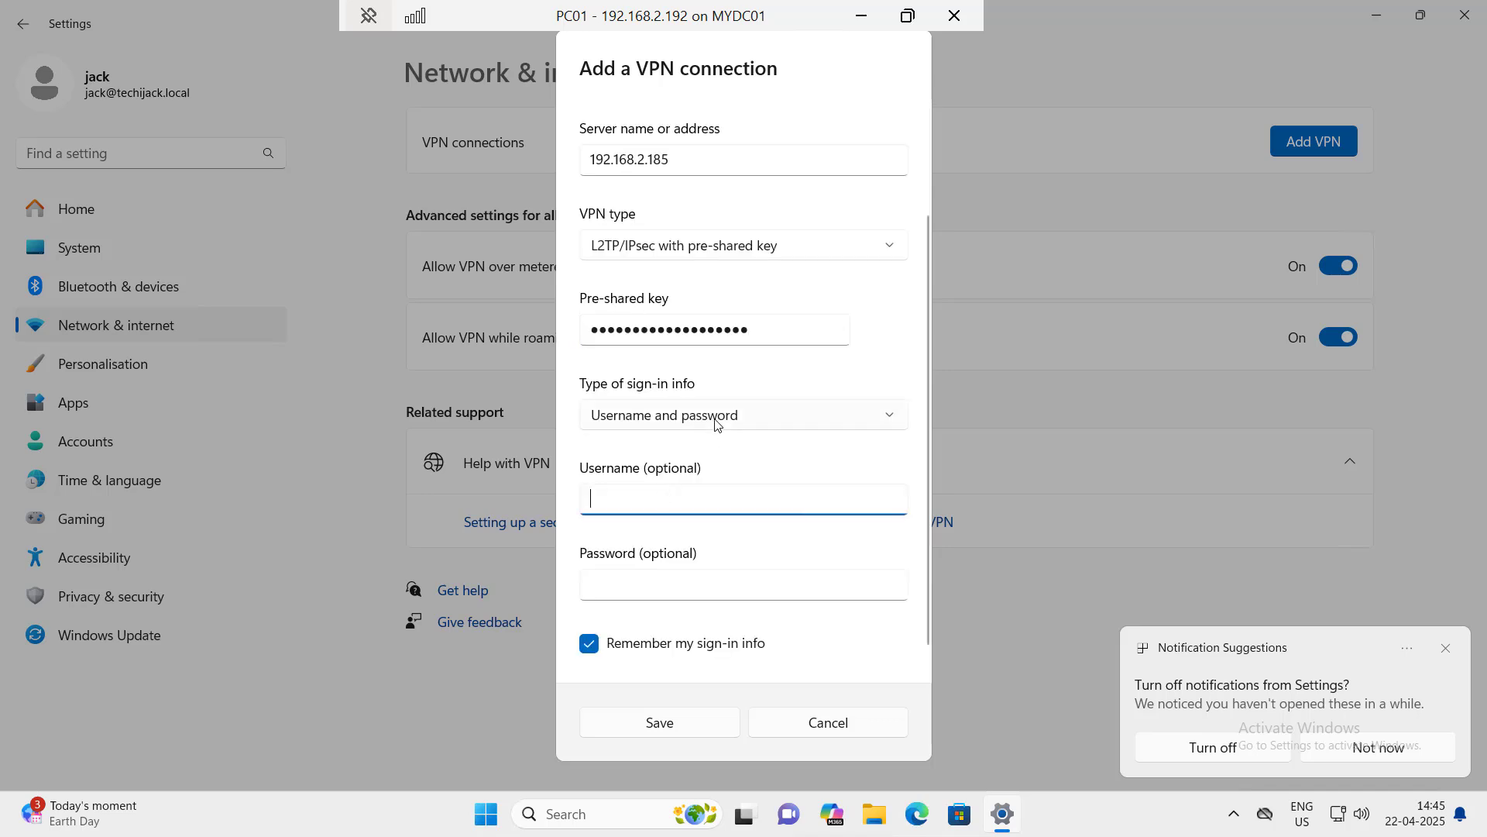
left_click(715, 422)
left_click(716, 422)
left_click(628, 497)
type("jack")
key("Tab")
key("ctrl+v")
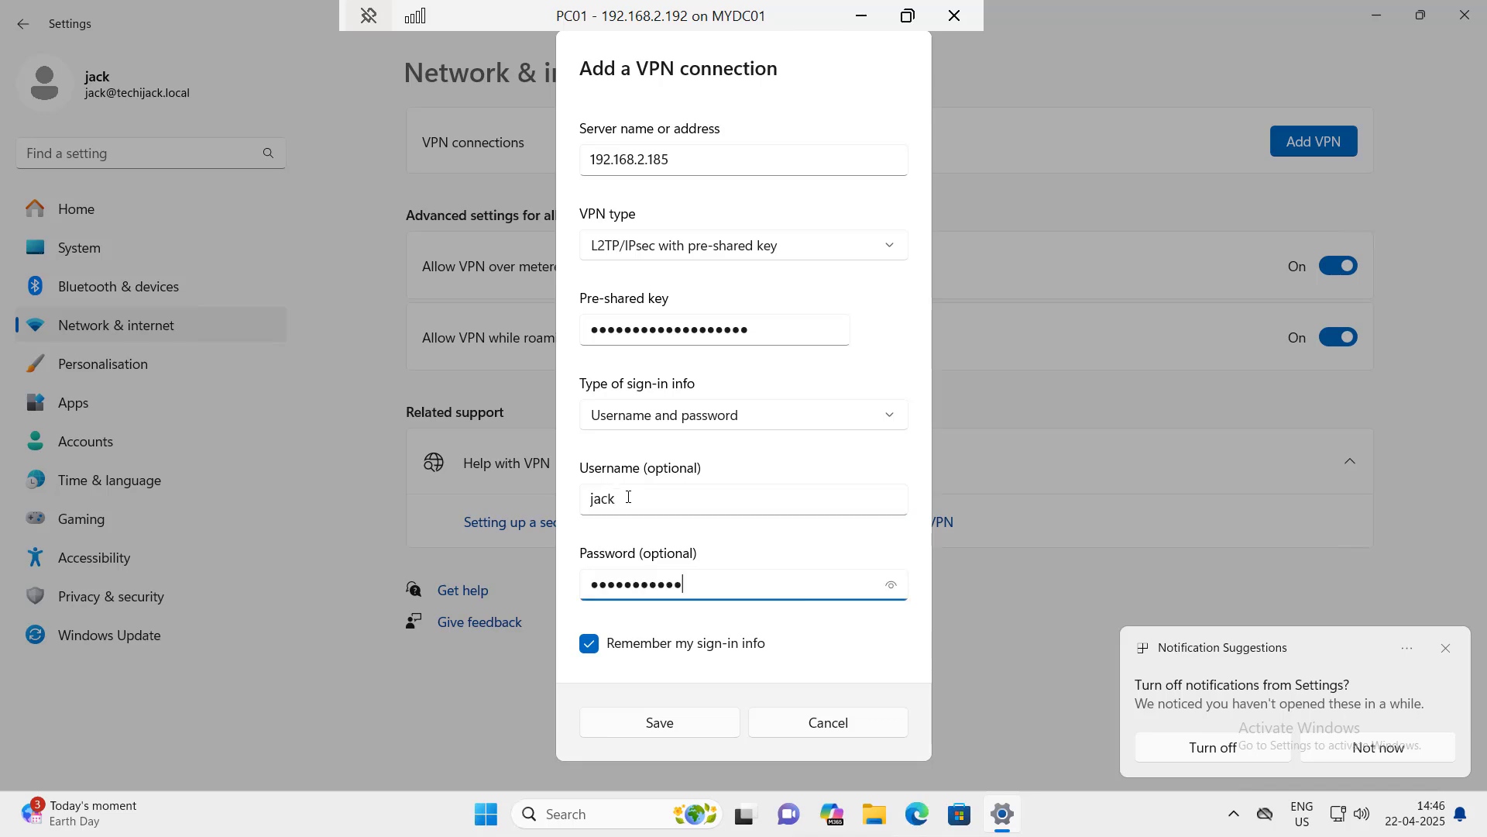
left_click(681, 729)
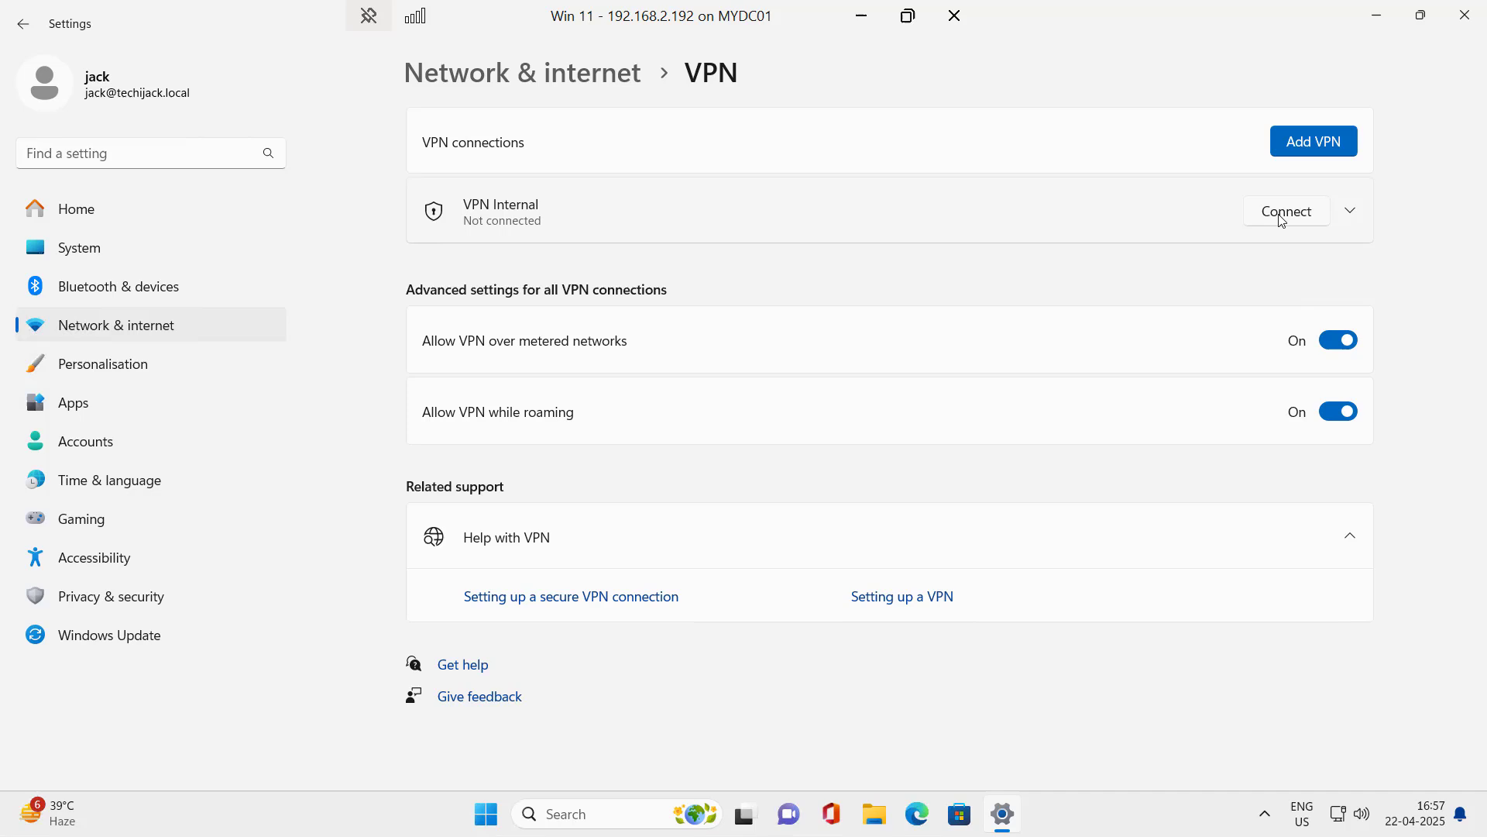
Step: Attempt to connect VPN Internal, which fails with an L2TP error, then switch to the server session
left_click(1282, 213)
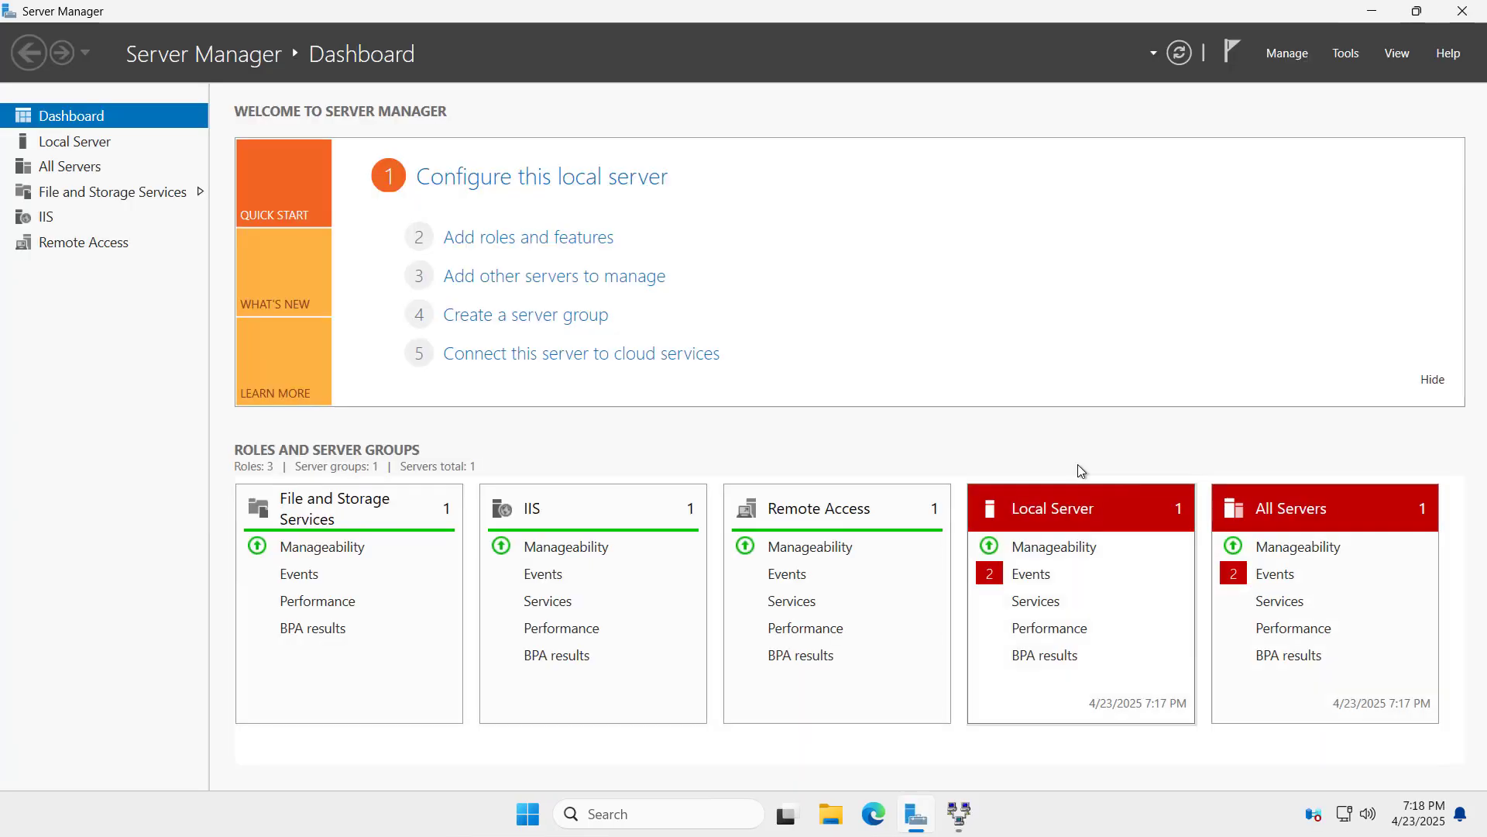
mouse_move(577, 6)
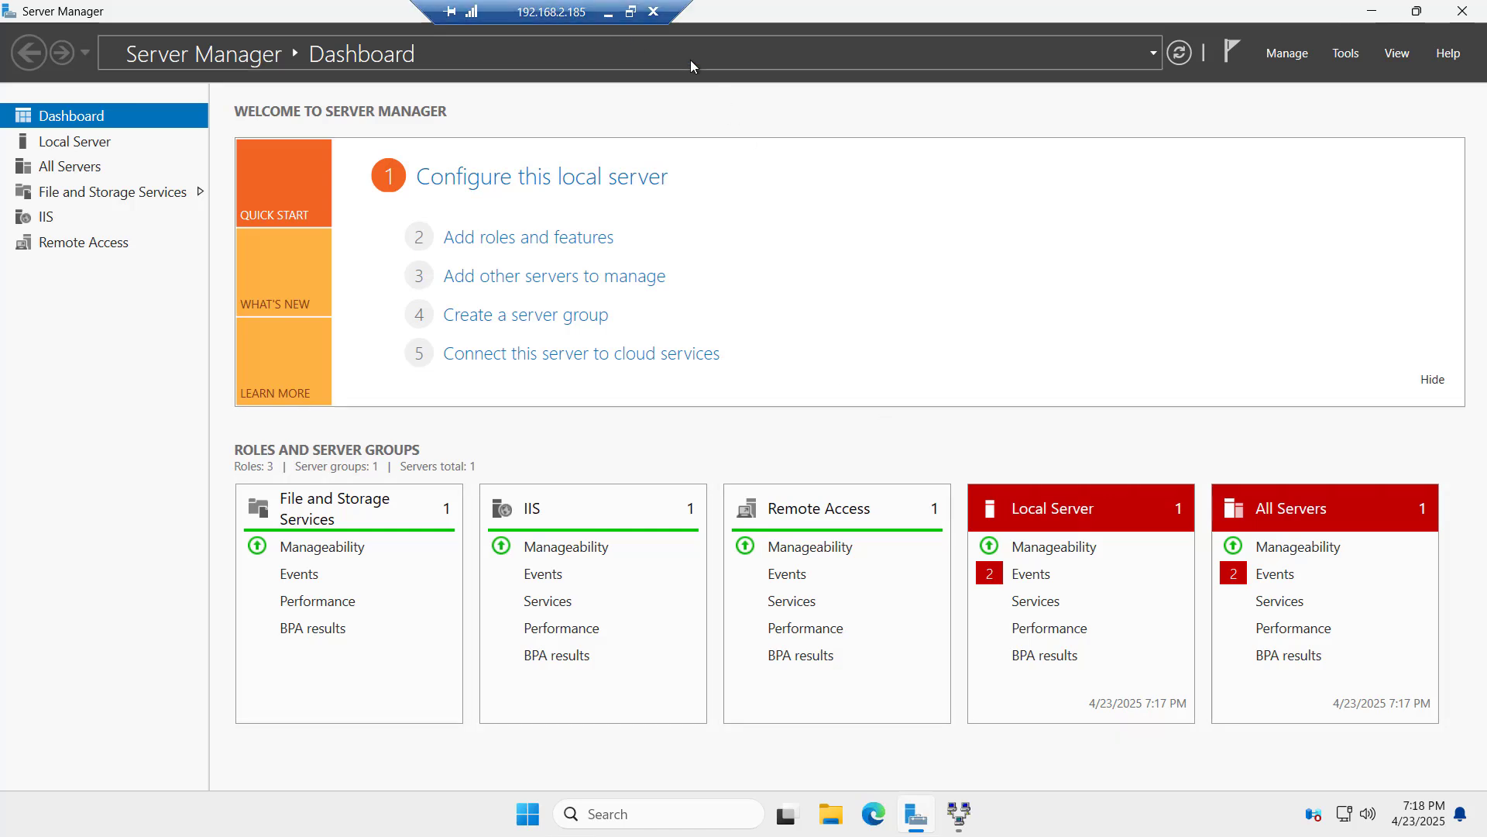
Step: Enable WAN Miniport (L2TP) for remote access connections with maximum ports 9 and apply
left_click(959, 815)
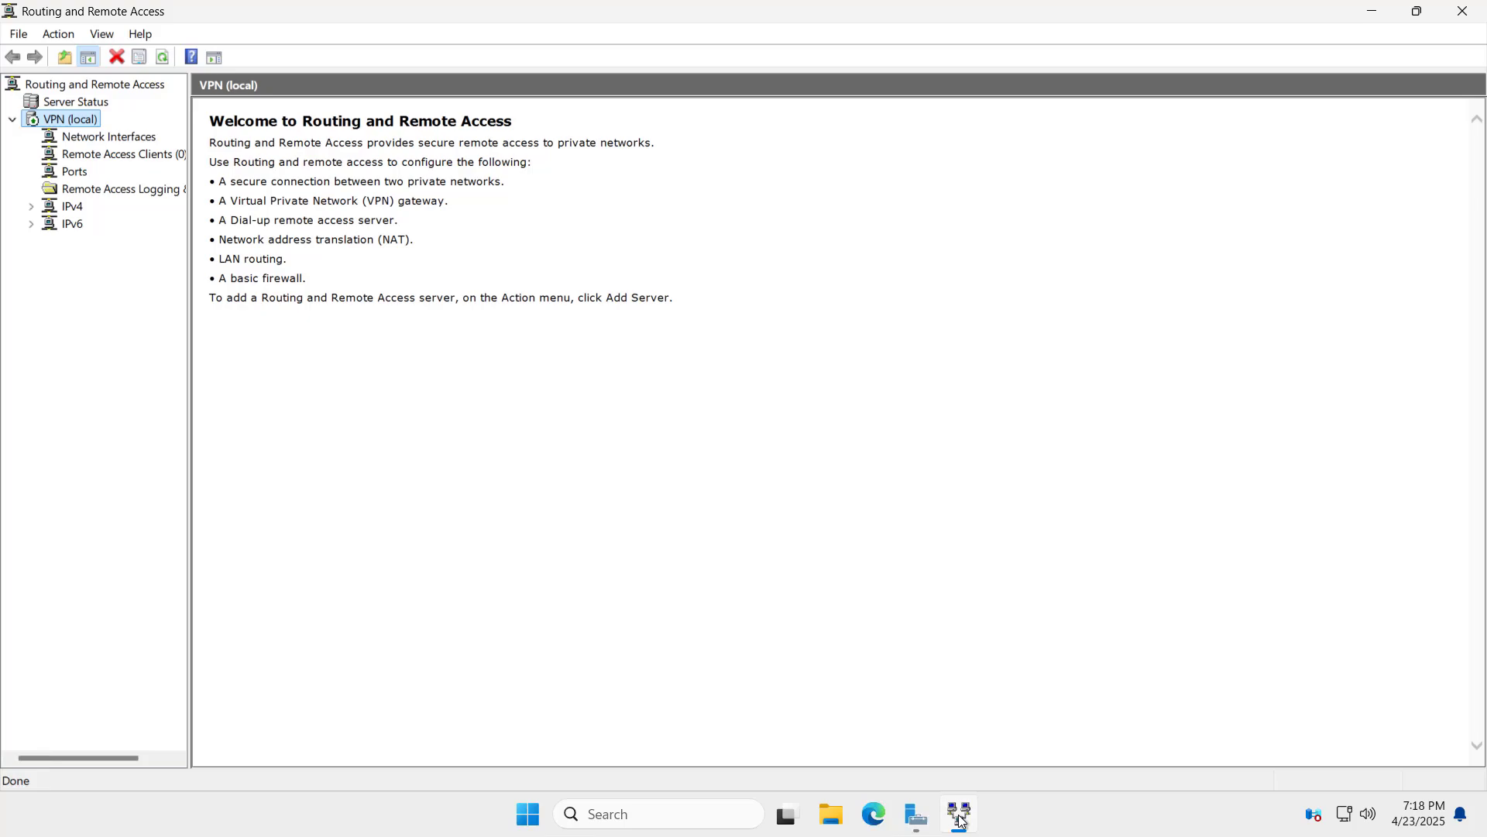
left_click(74, 173)
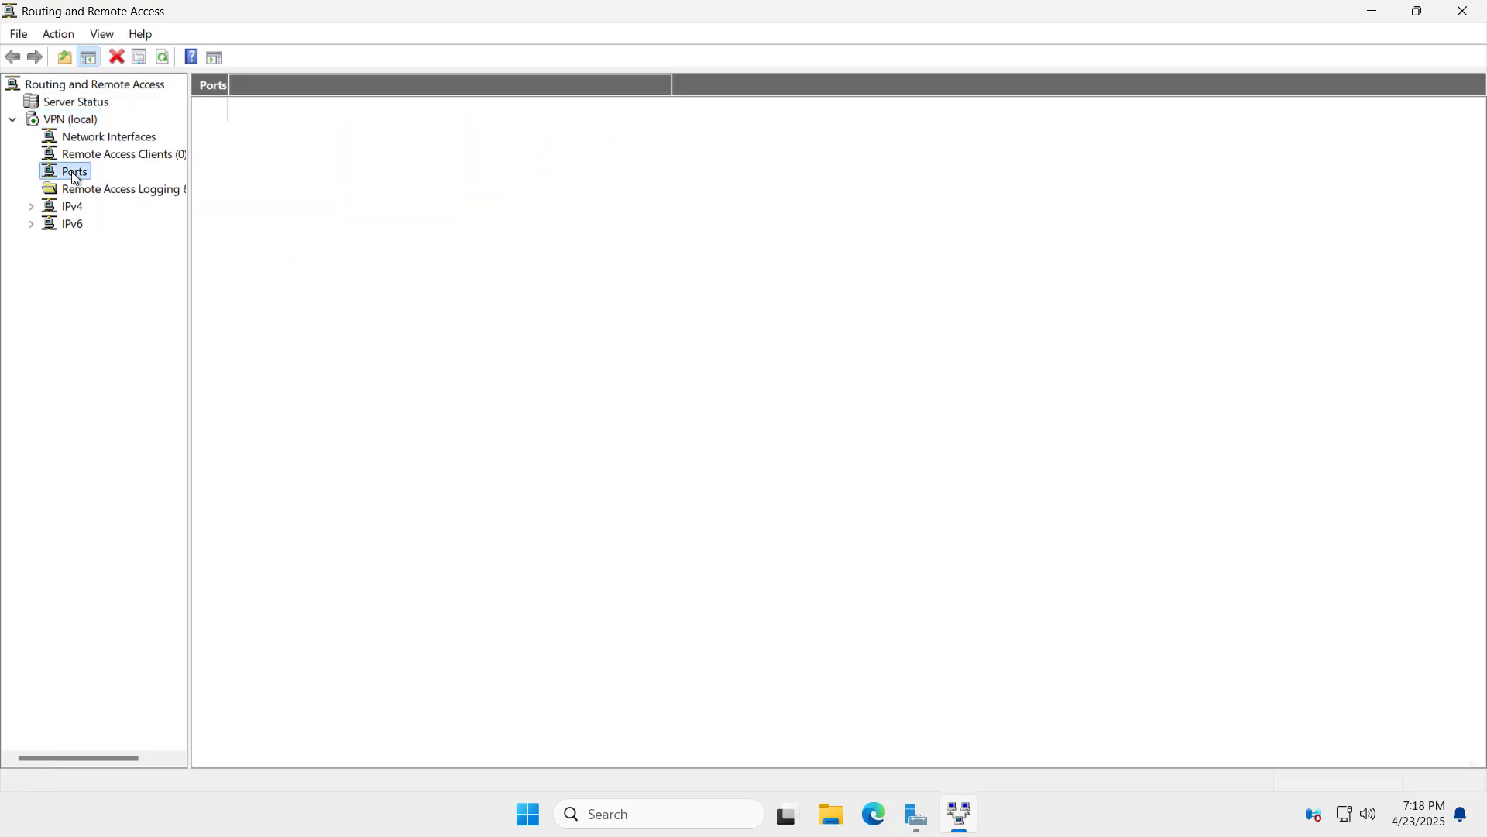
right_click(76, 174)
left_click(3, 232)
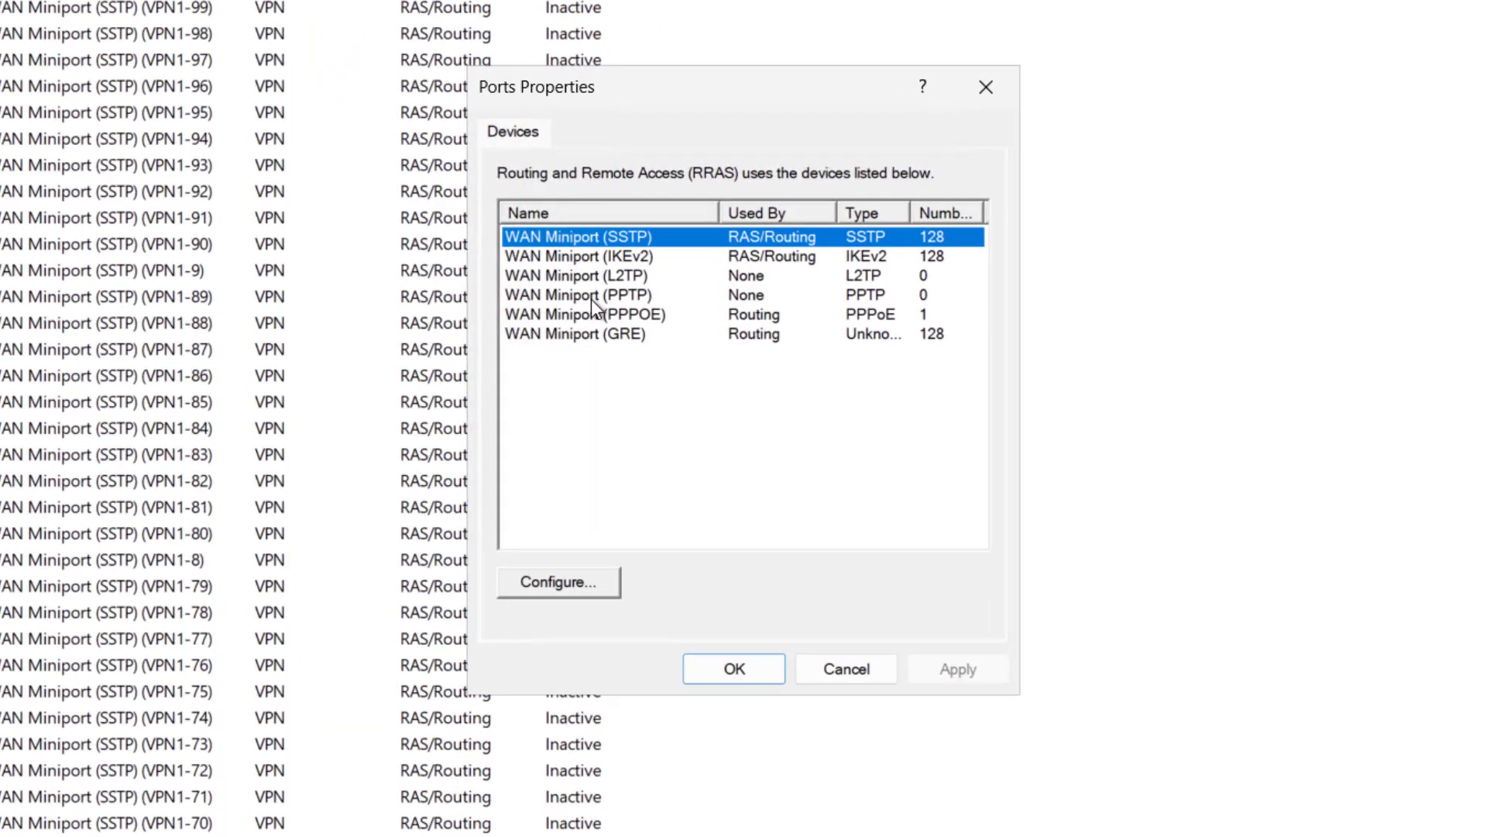
left_click(578, 281)
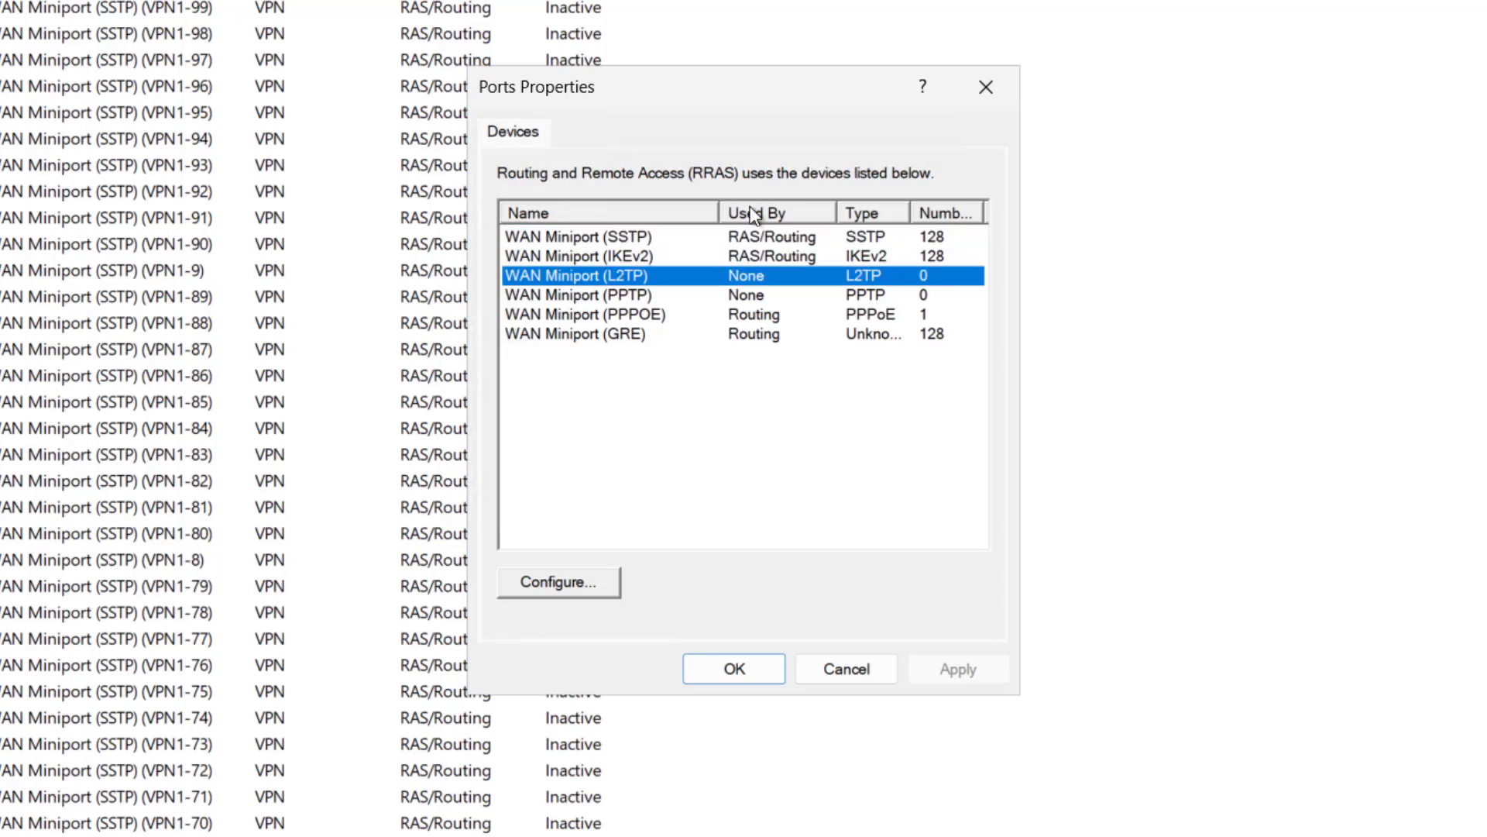
left_click(555, 583)
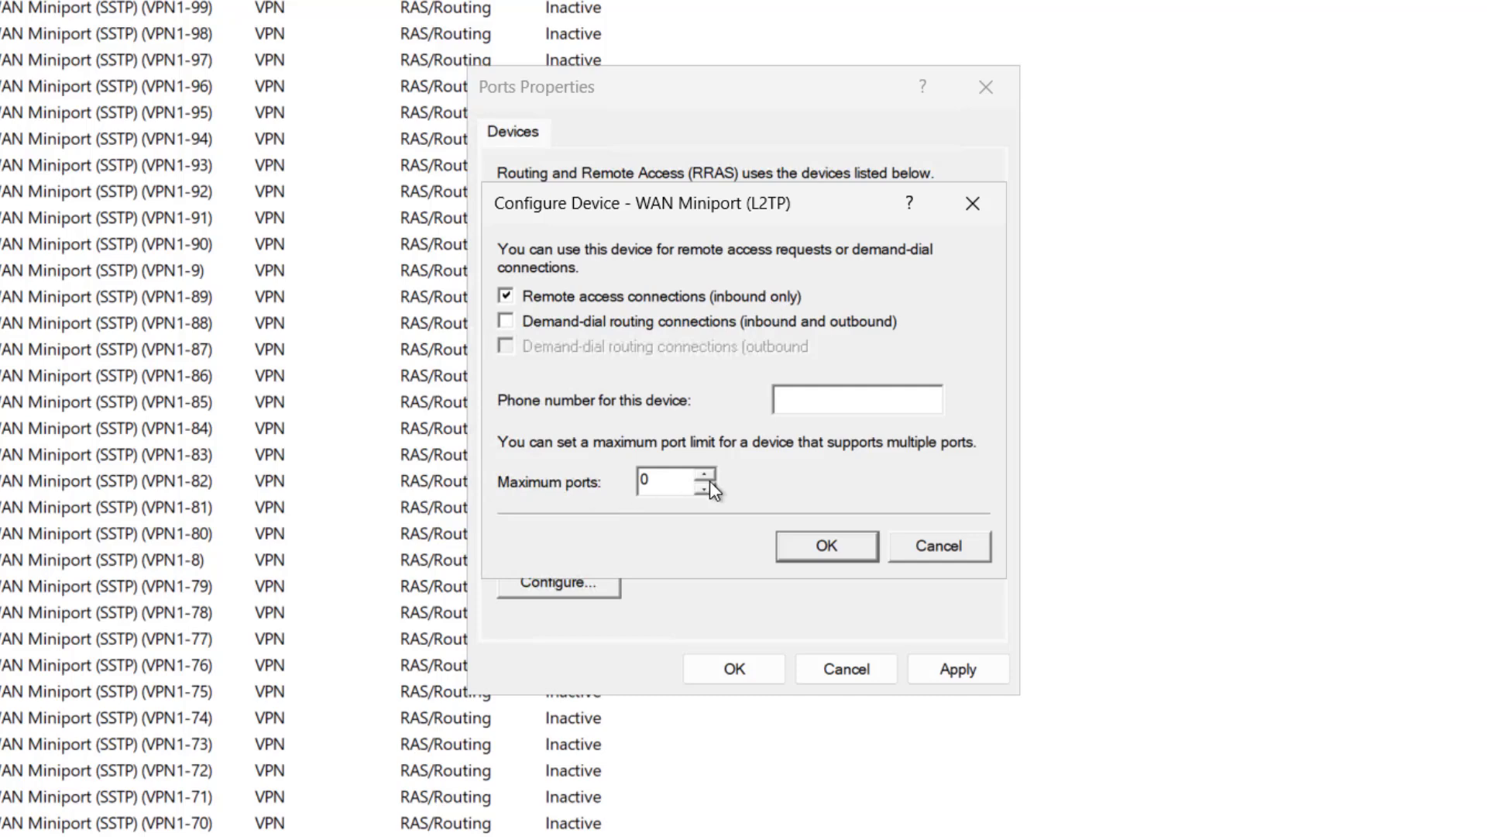
left_click_drag(704, 476, 705, 476)
left_click(706, 475)
left_click(706, 475)
left_click(796, 544)
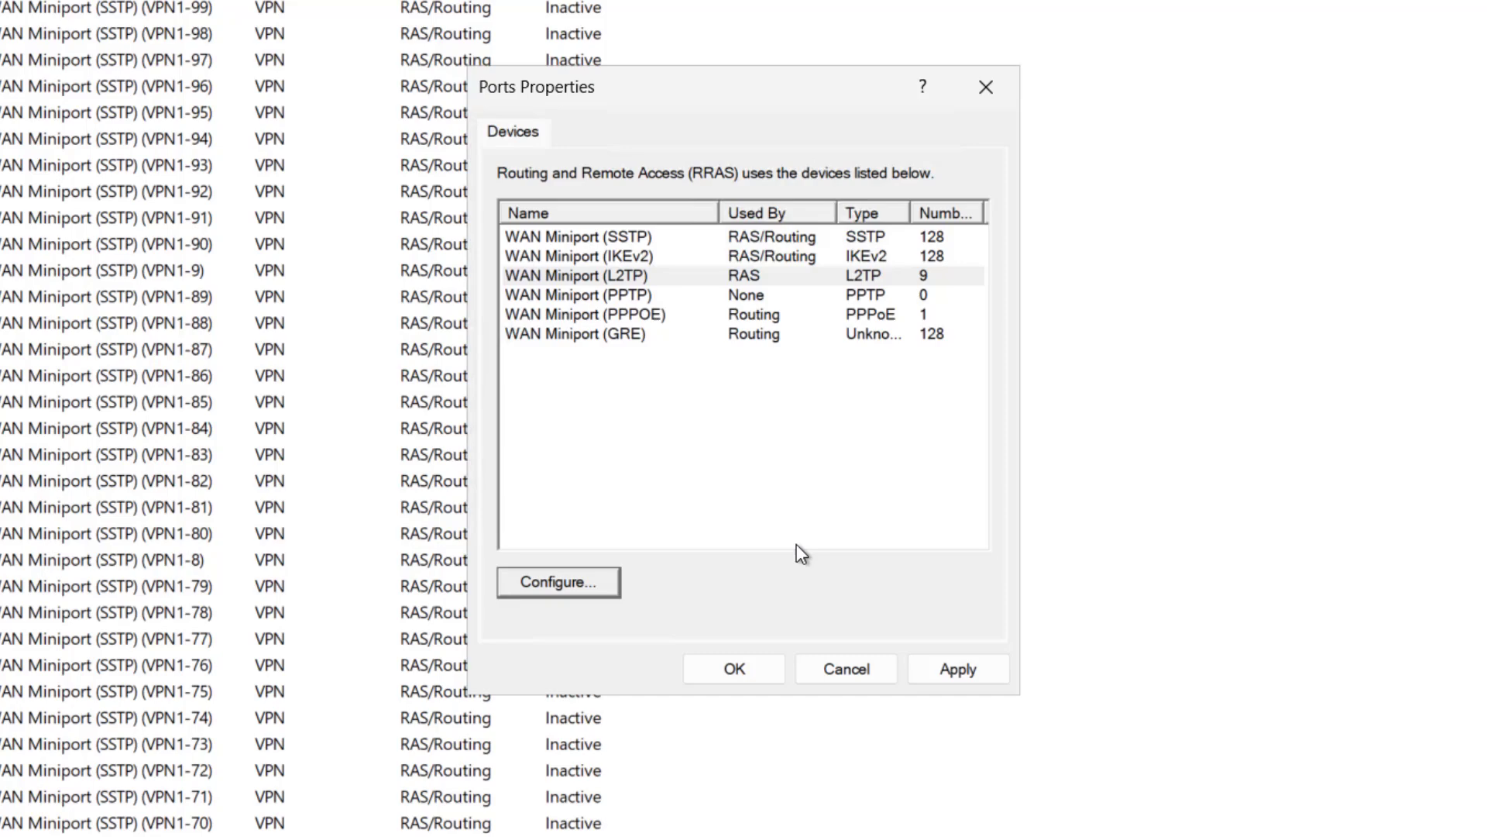
left_click(960, 669)
left_click(742, 671)
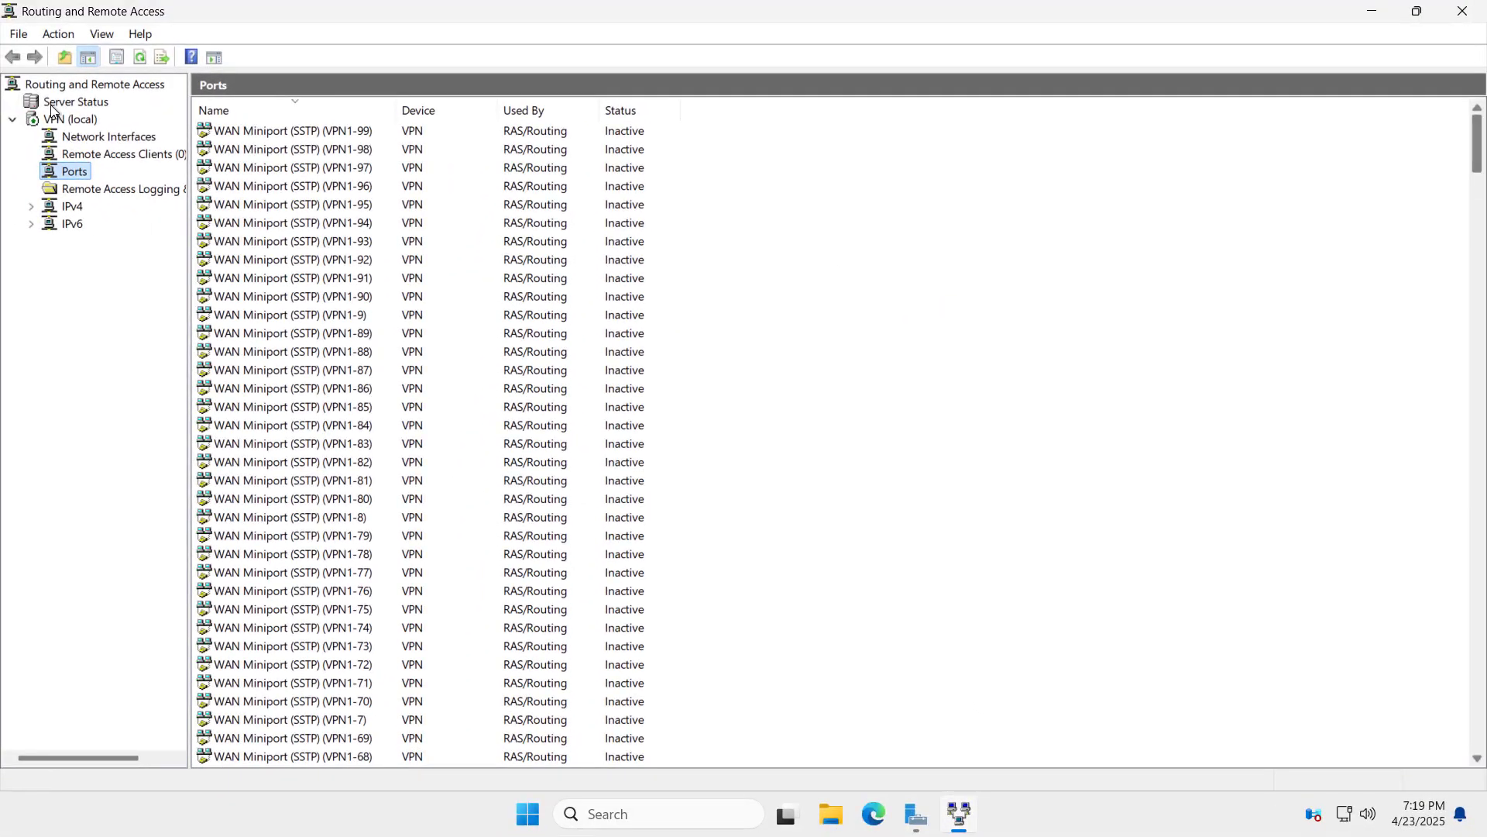
Step: Restart the VPN (local) server through All Tasks > Restart
right_click(54, 118)
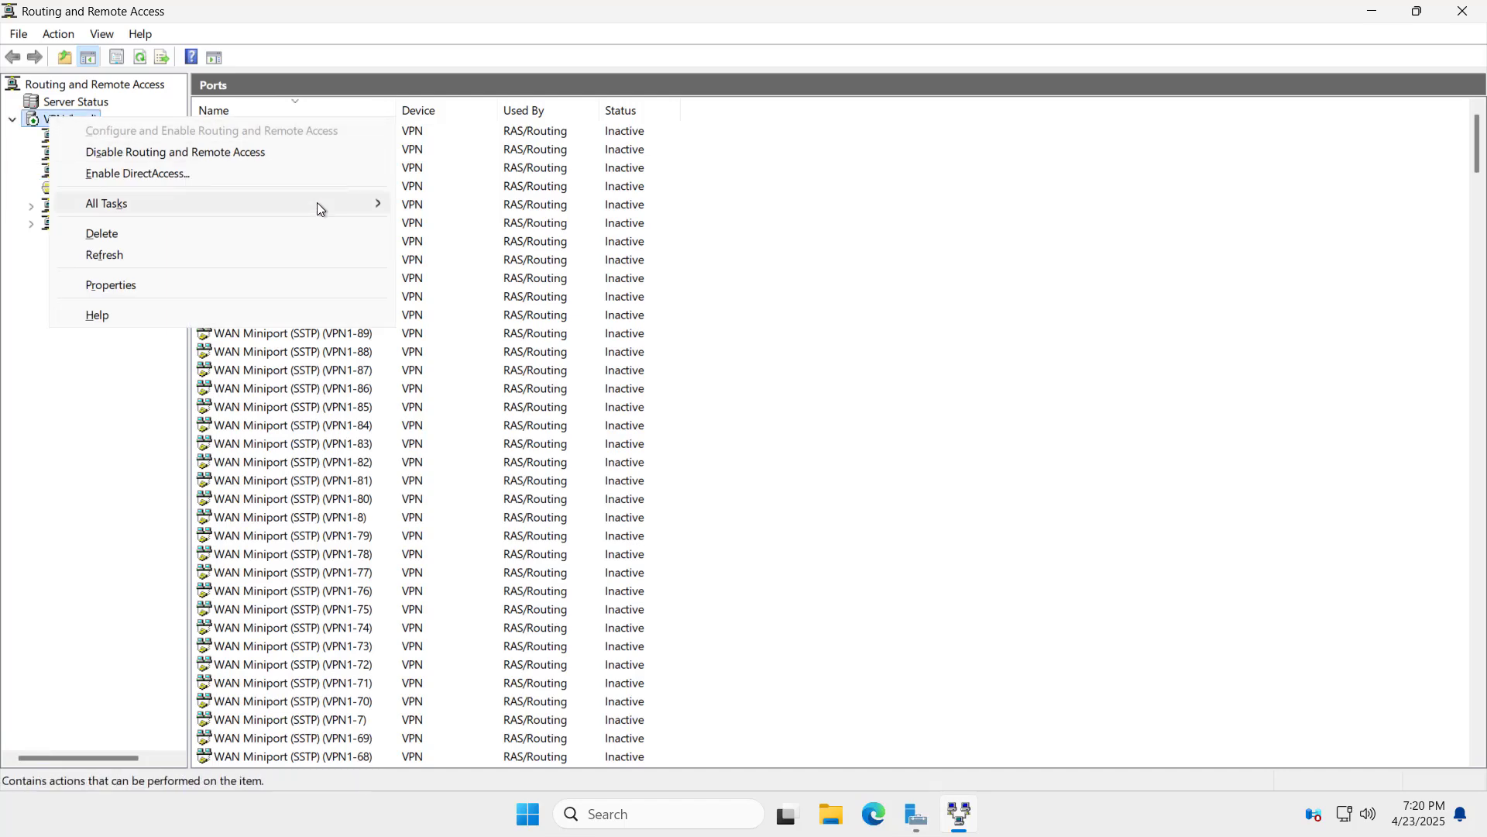
mouse_move(318, 202)
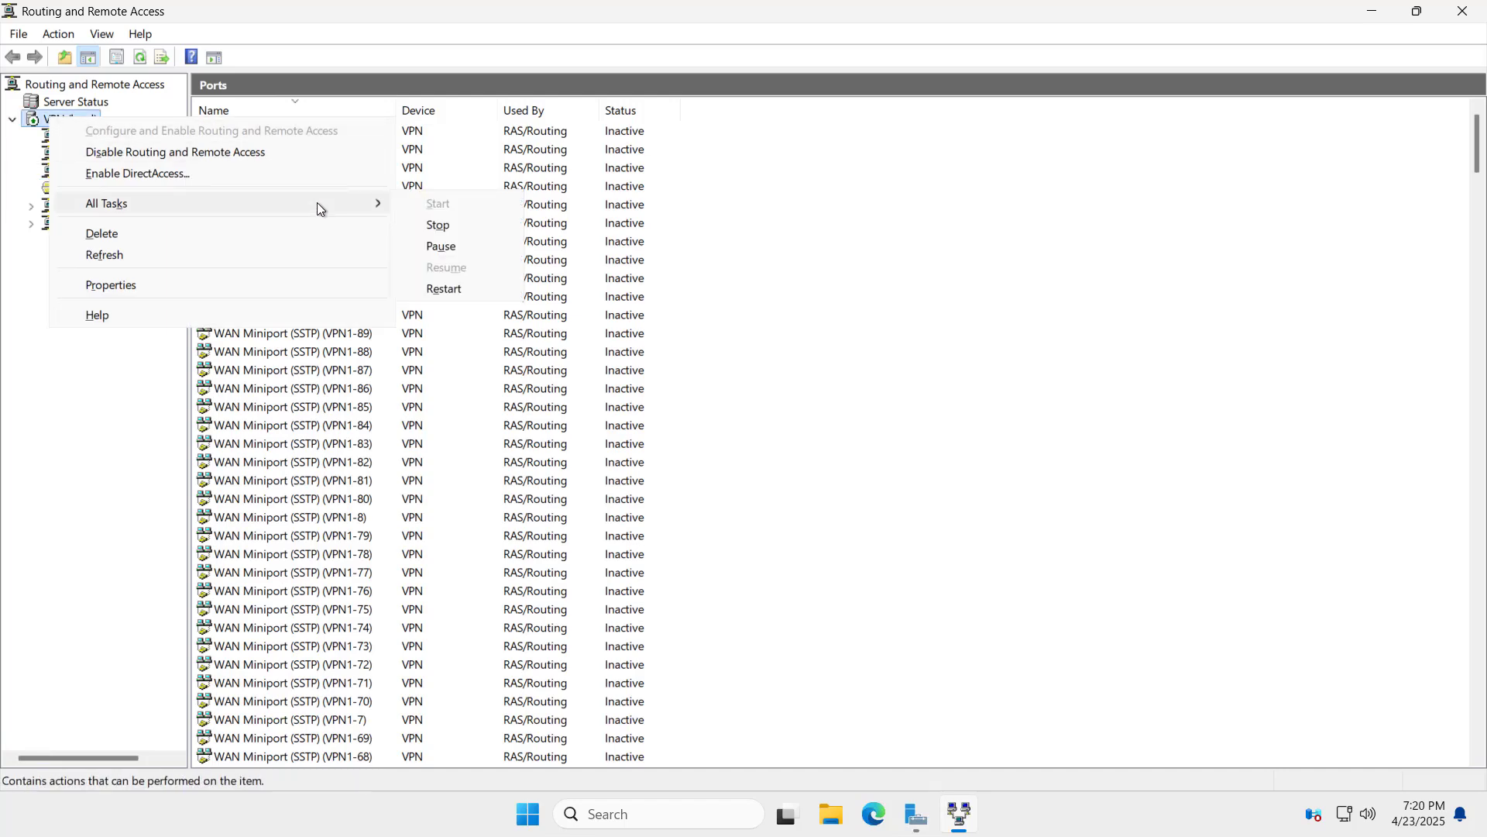
left_click(458, 287)
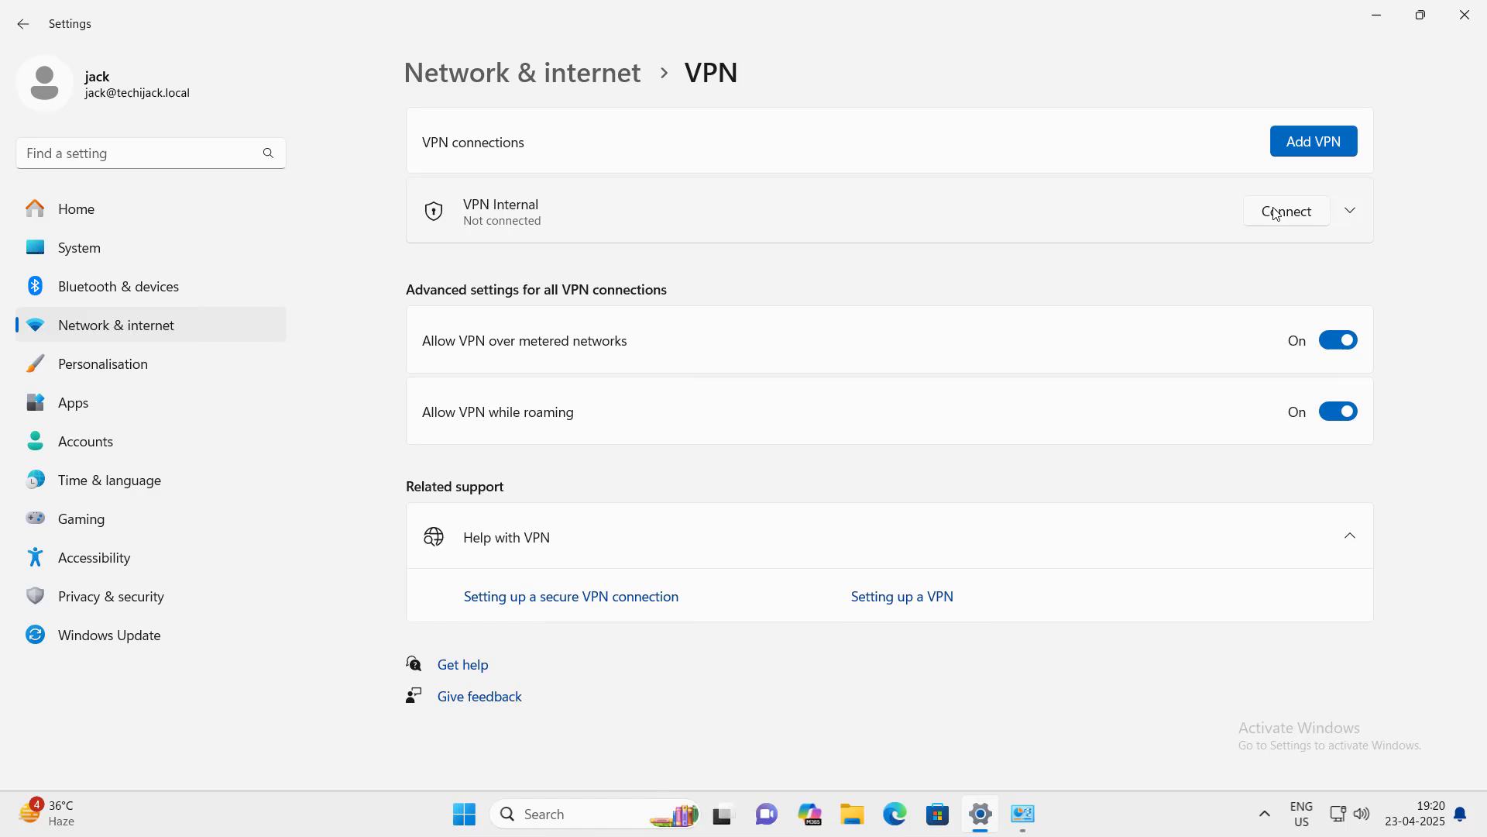
Step: Switch VPN Internal's security from EAP to CHAP and MS-CHAP v2 with automatic Windows log-on
left_click(1277, 212)
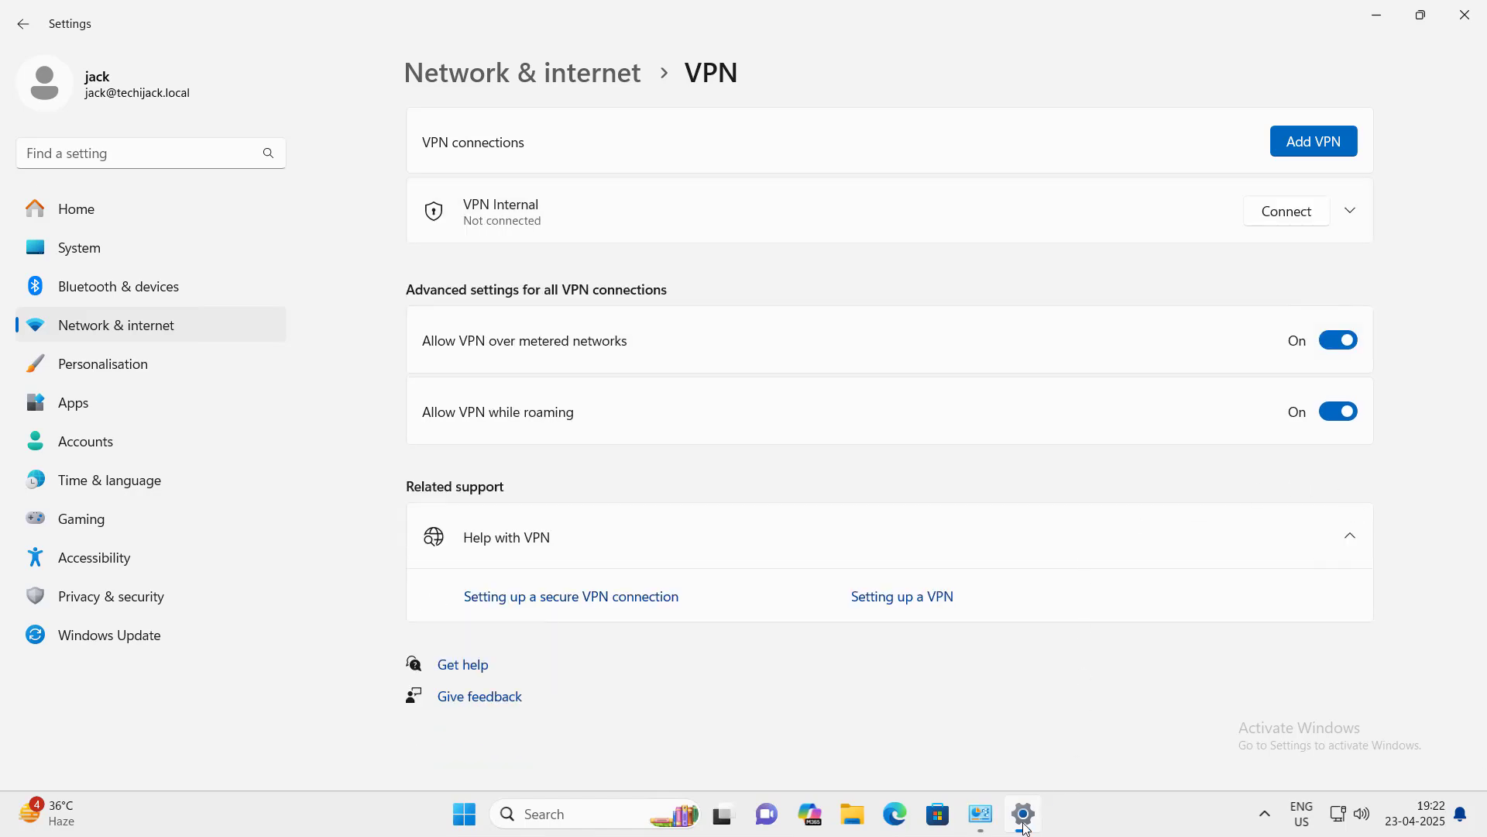
left_click(981, 813)
right_click(620, 295)
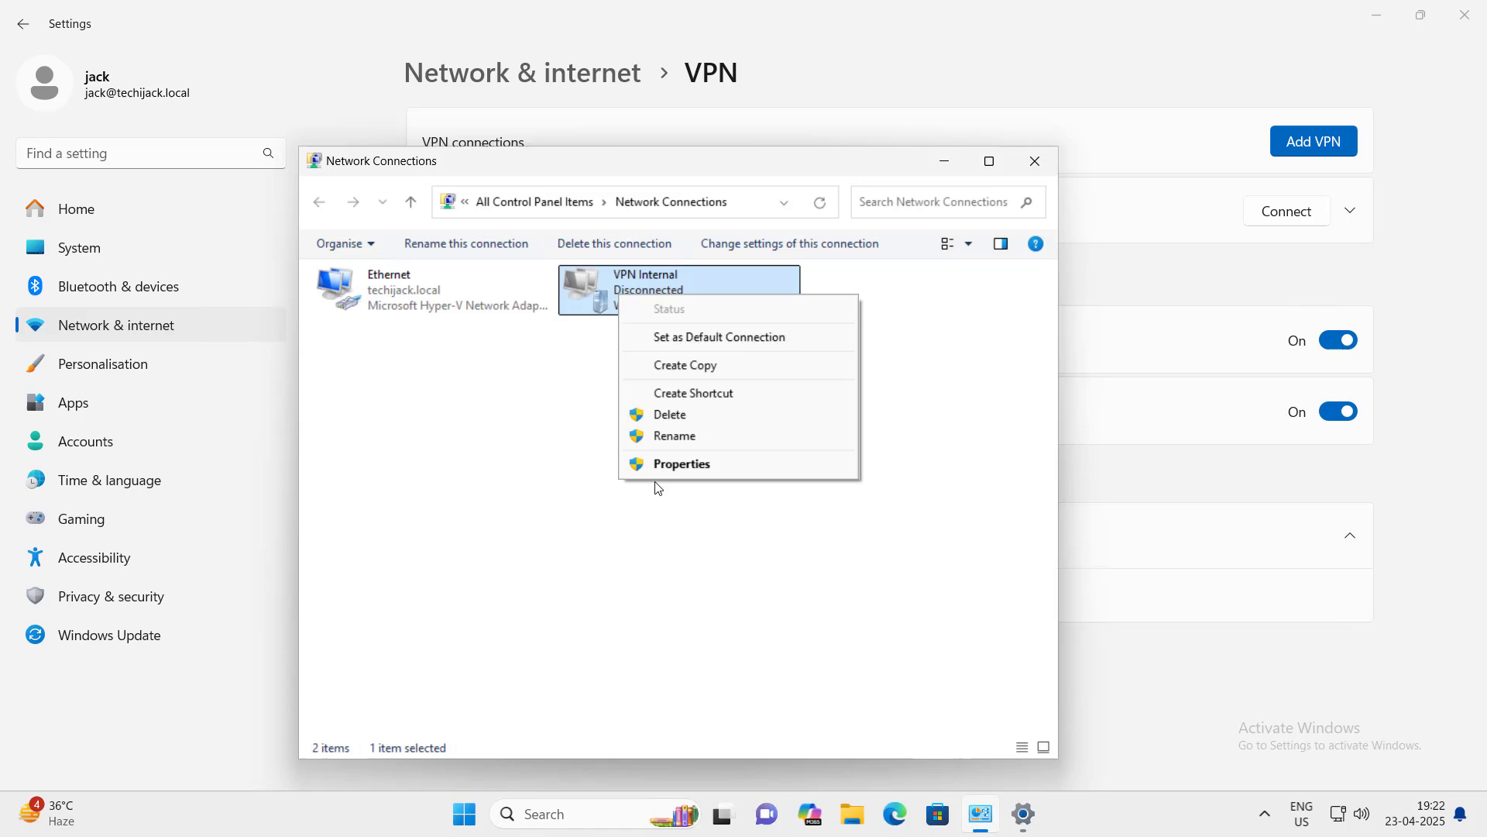
left_click(660, 471)
left_click(625, 275)
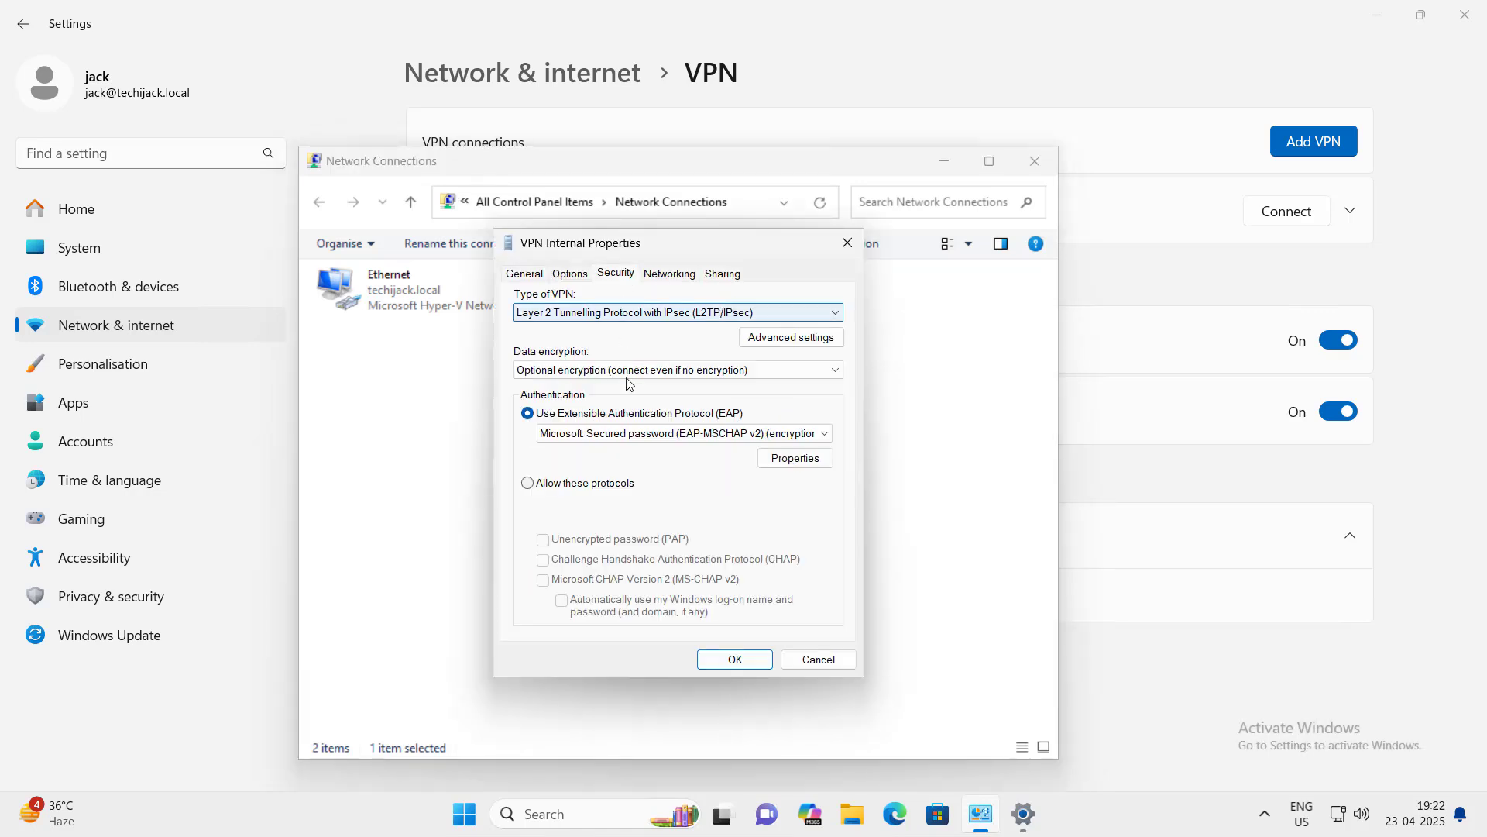
left_click(527, 484)
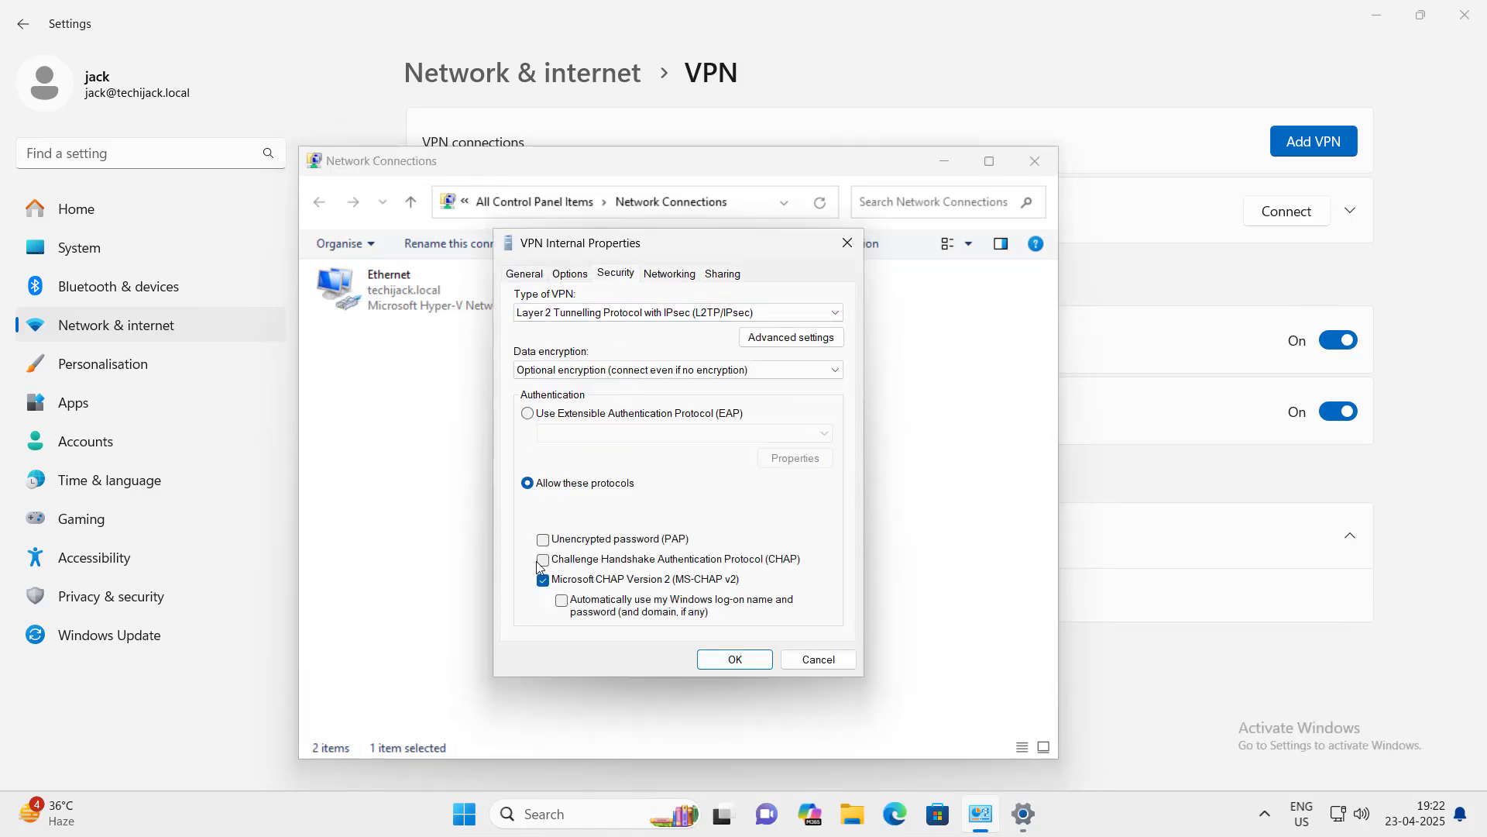
left_click(543, 560)
left_click(562, 600)
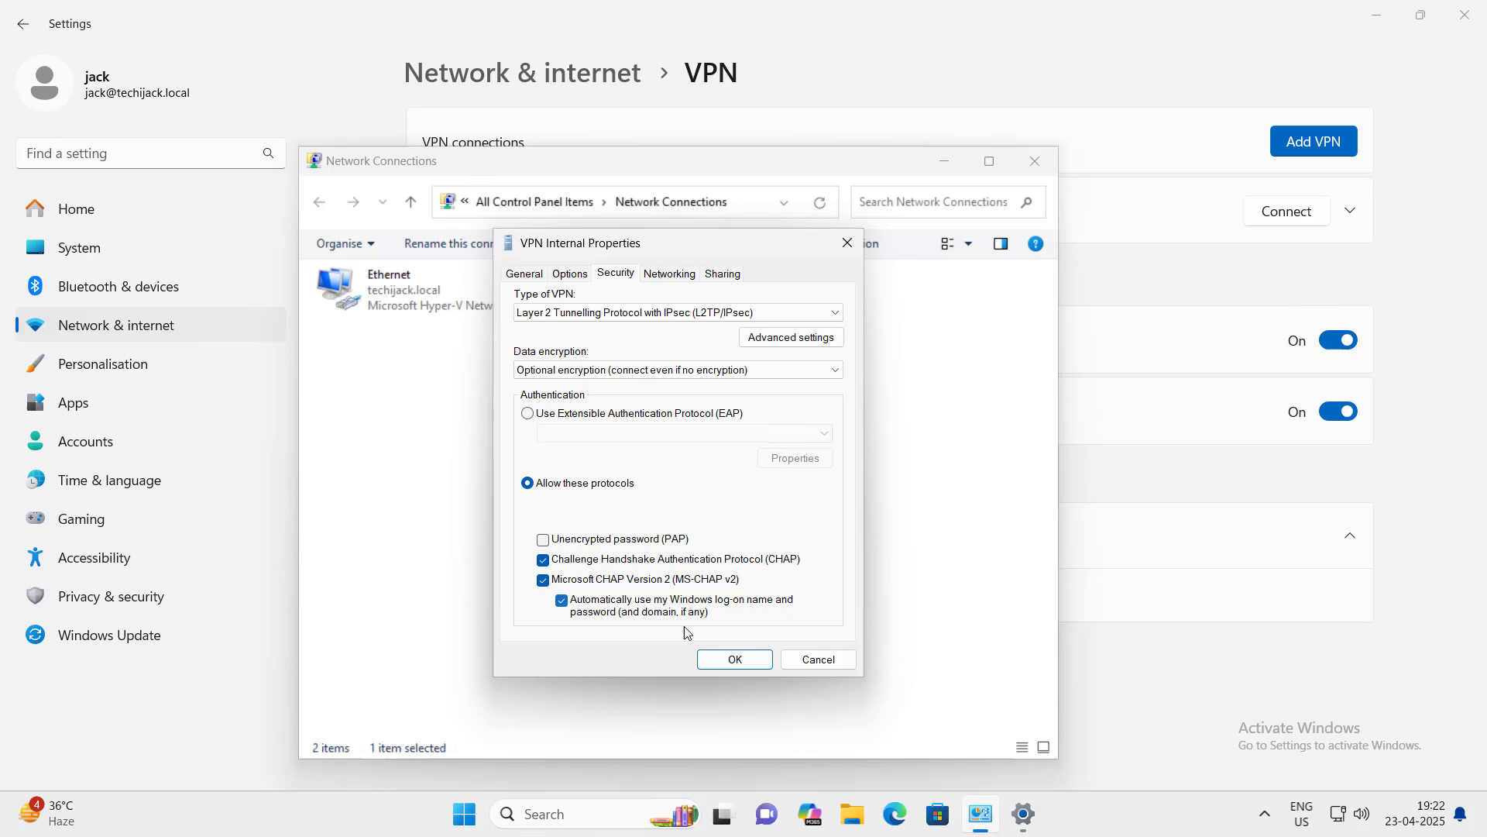
left_click(733, 661)
left_click(1035, 163)
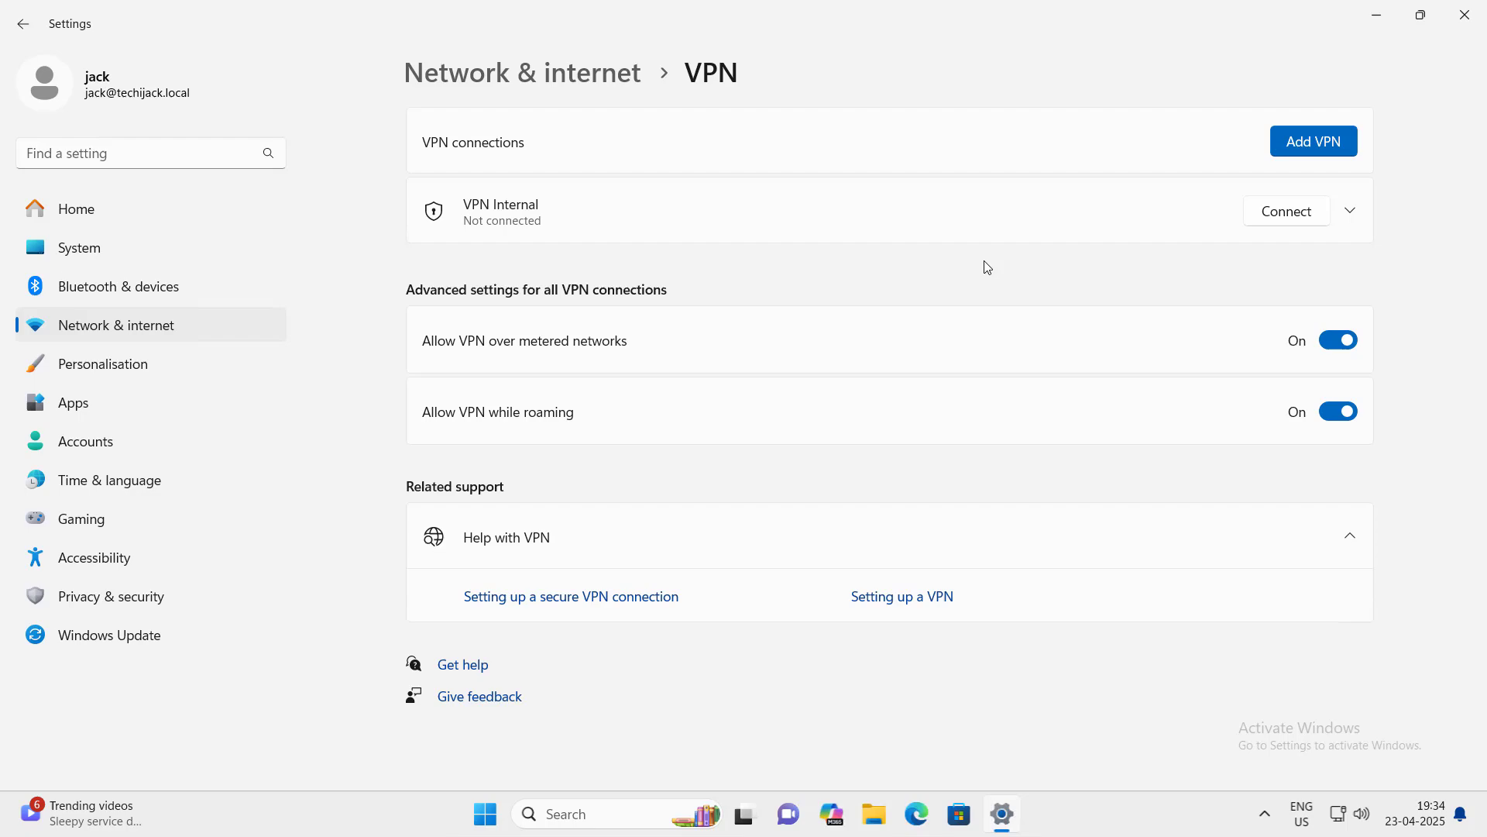
Step: Connect VPN Internal and confirm its details show IPv4 address 192.168.2.164
left_click(1283, 214)
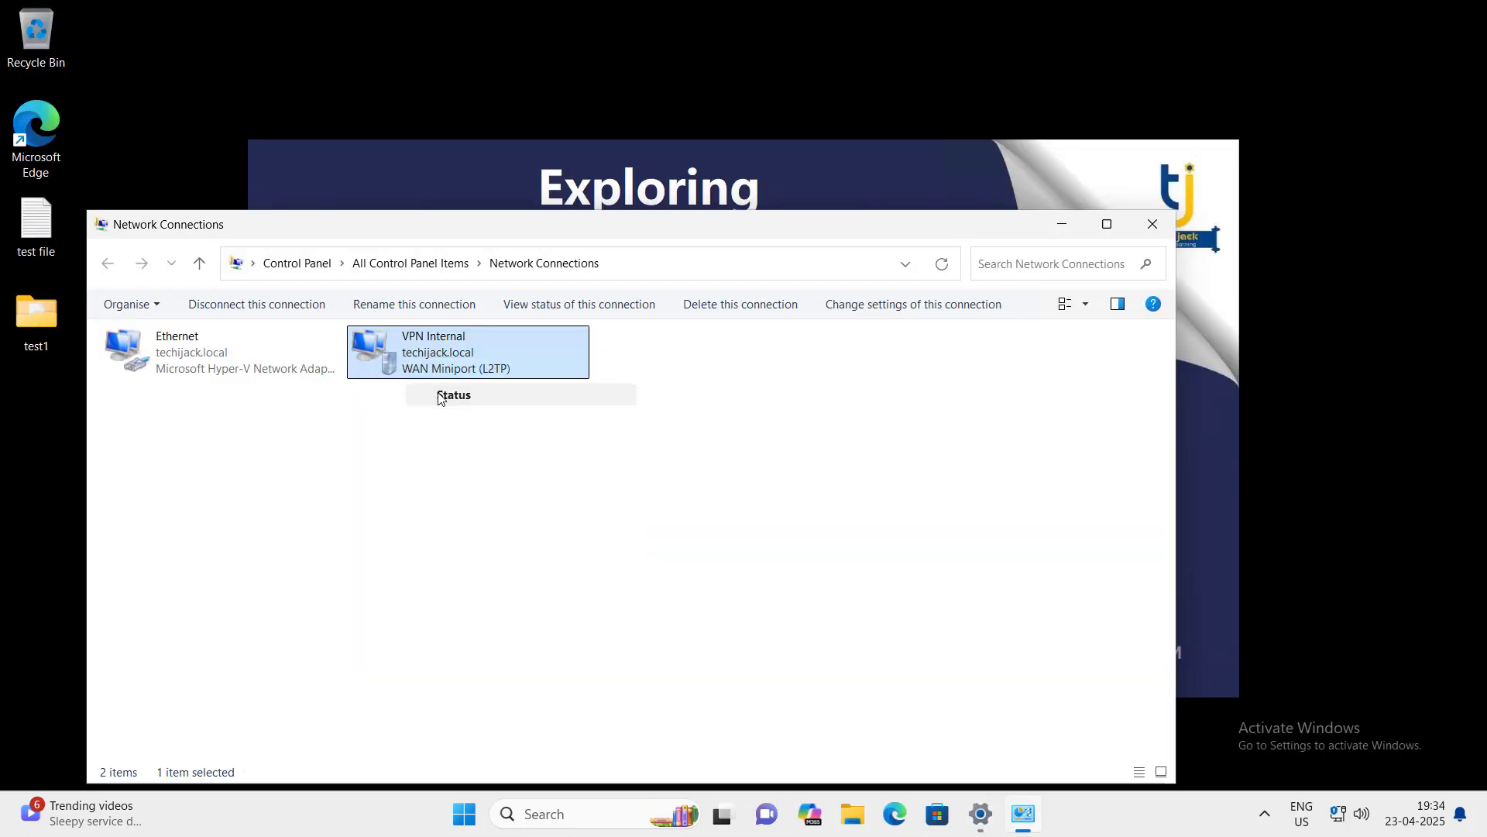
left_click(450, 397)
left_click(632, 396)
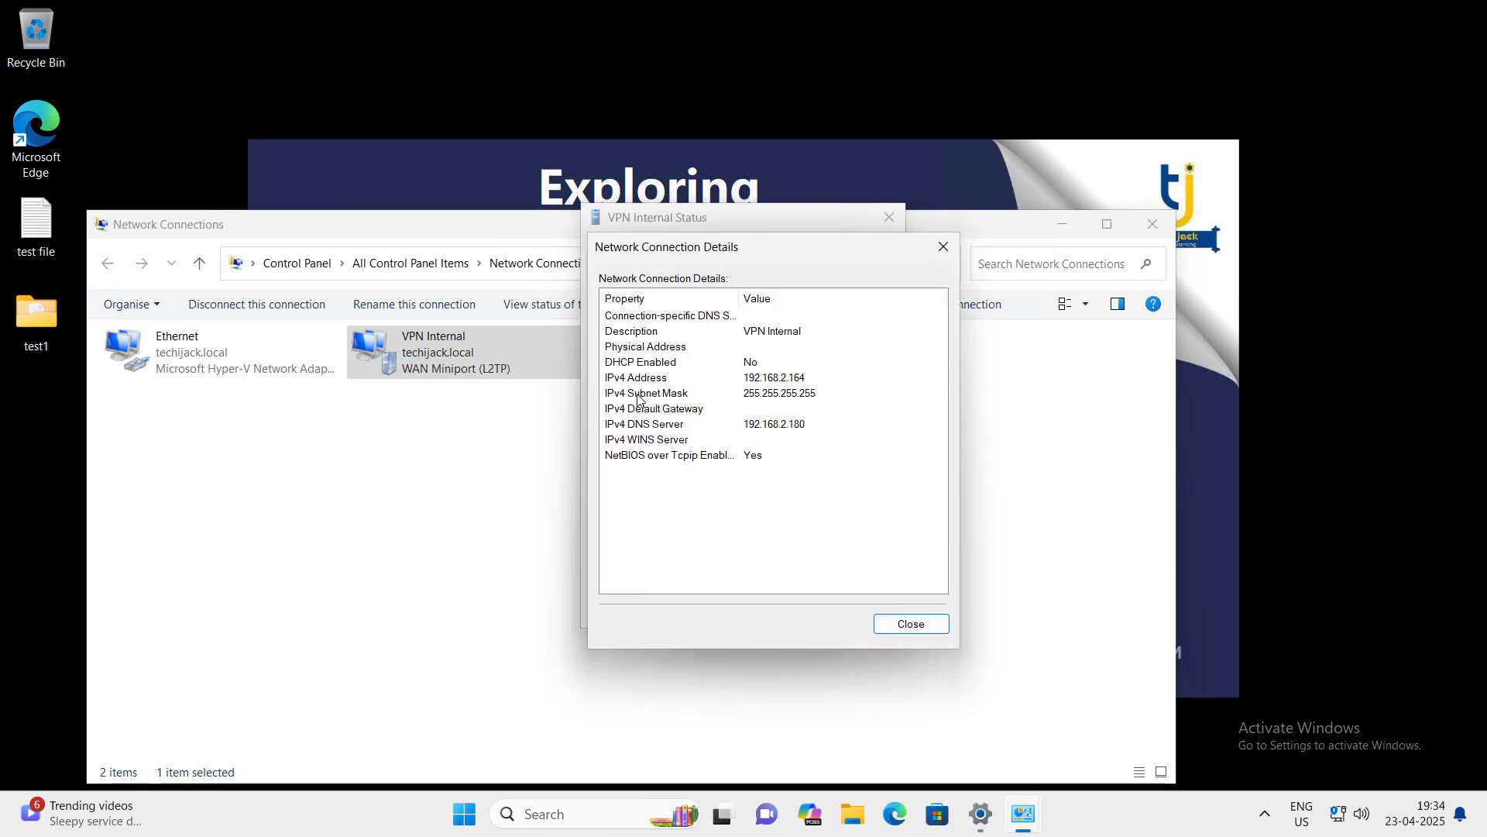
left_click(759, 380)
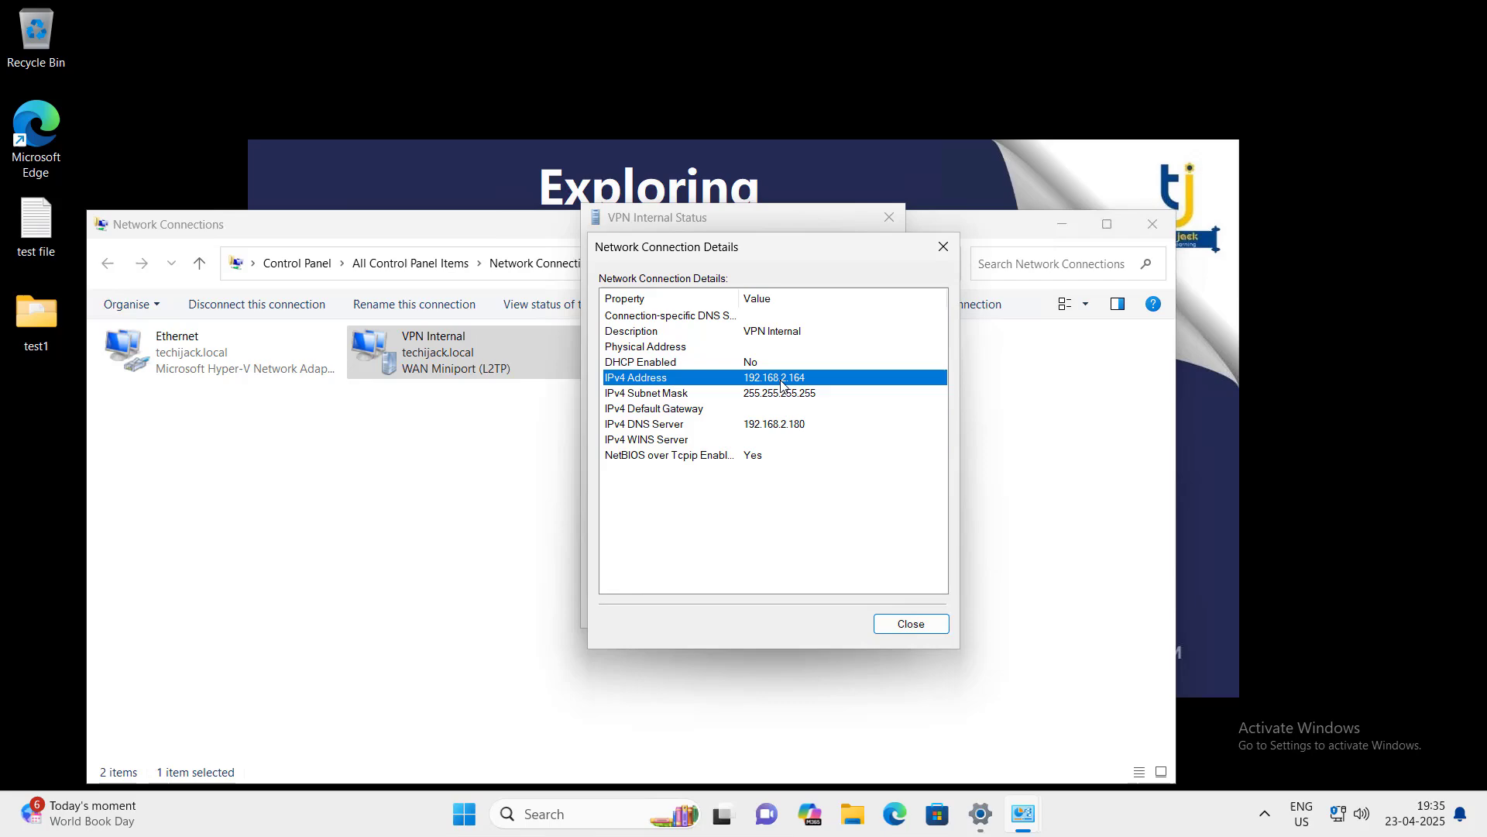
left_click(895, 636)
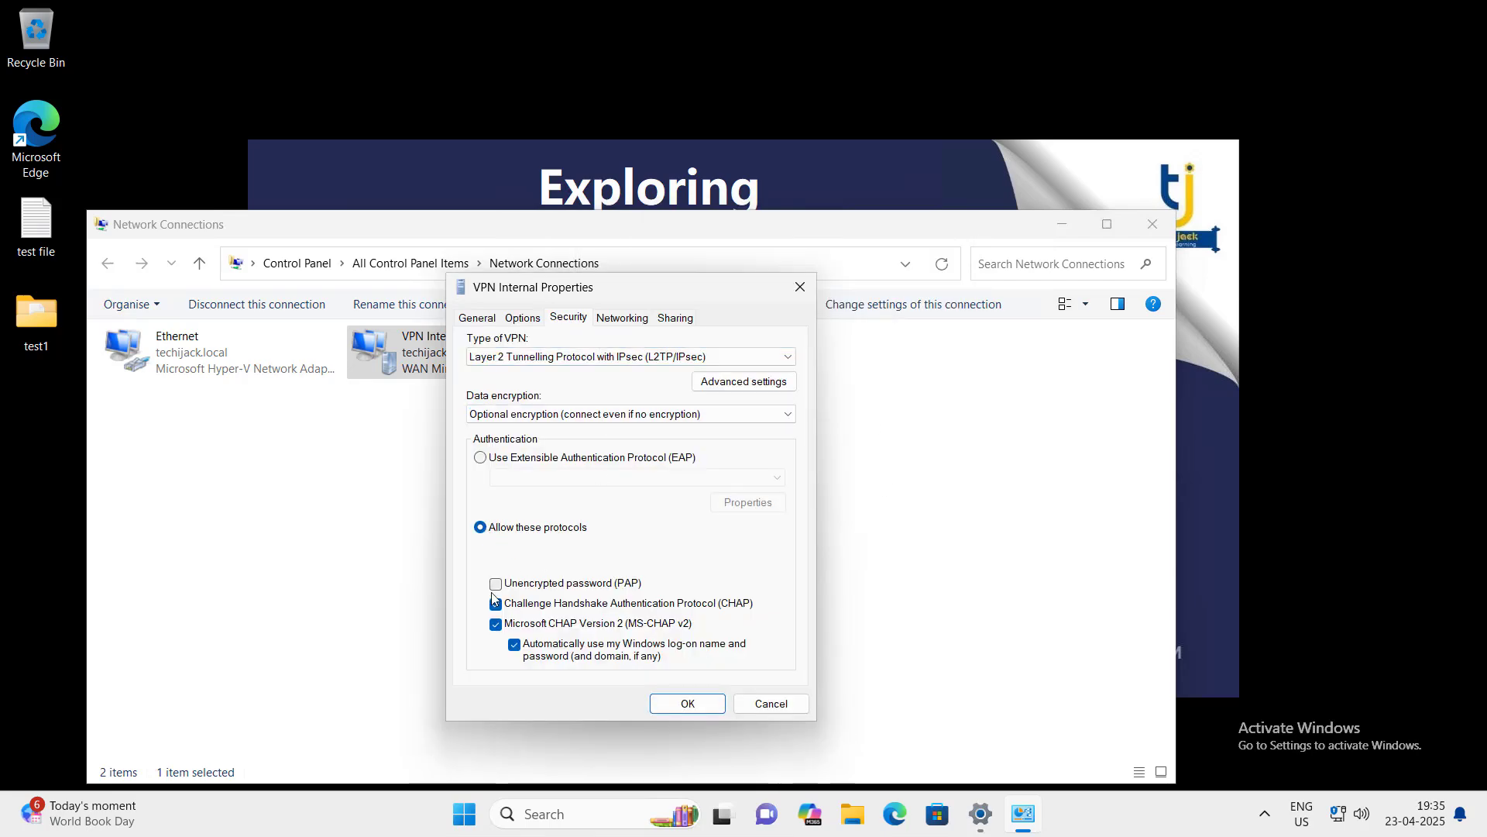
left_click(682, 705)
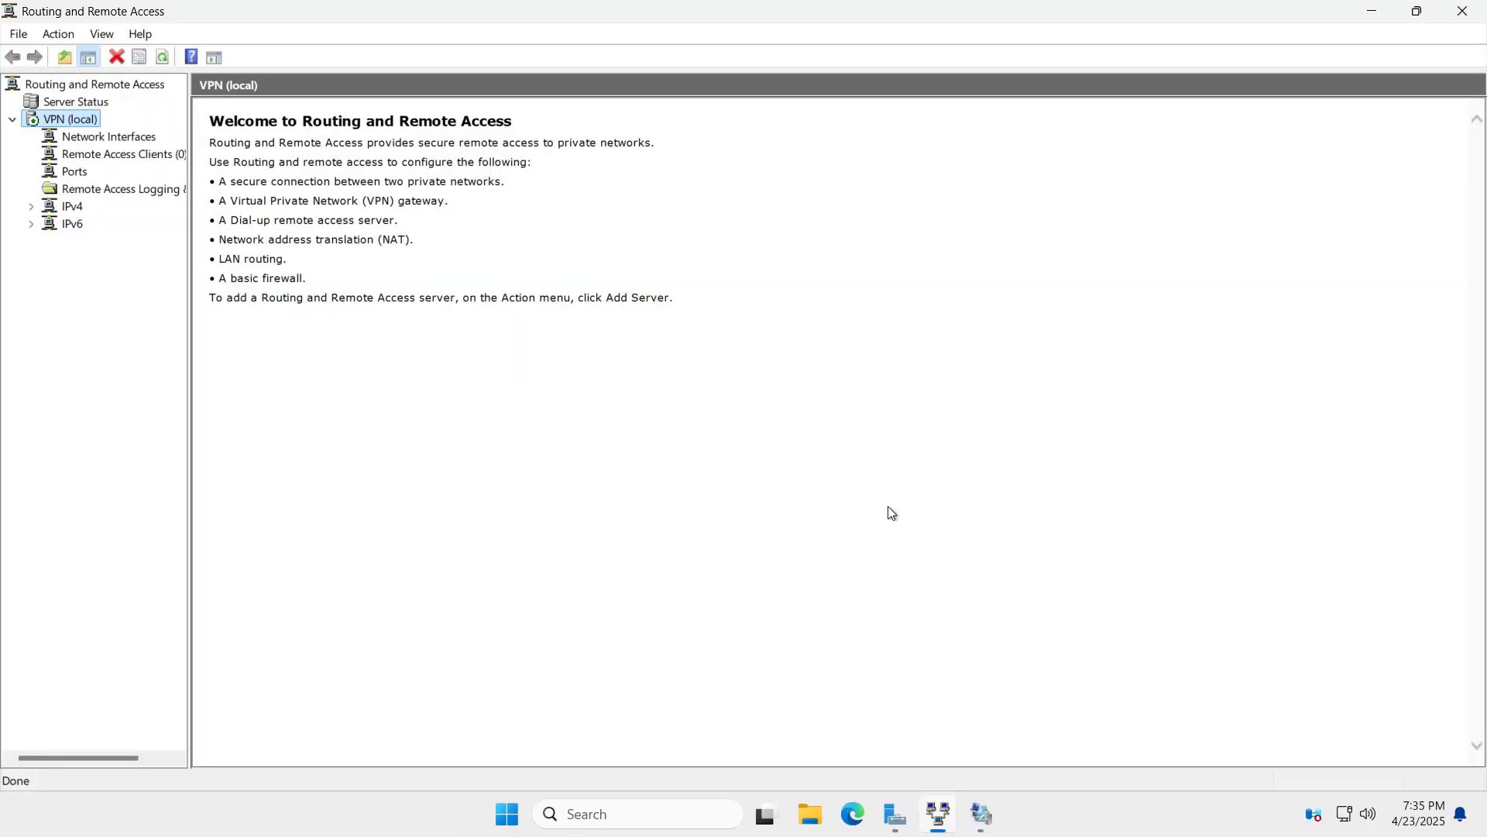
left_click(981, 813)
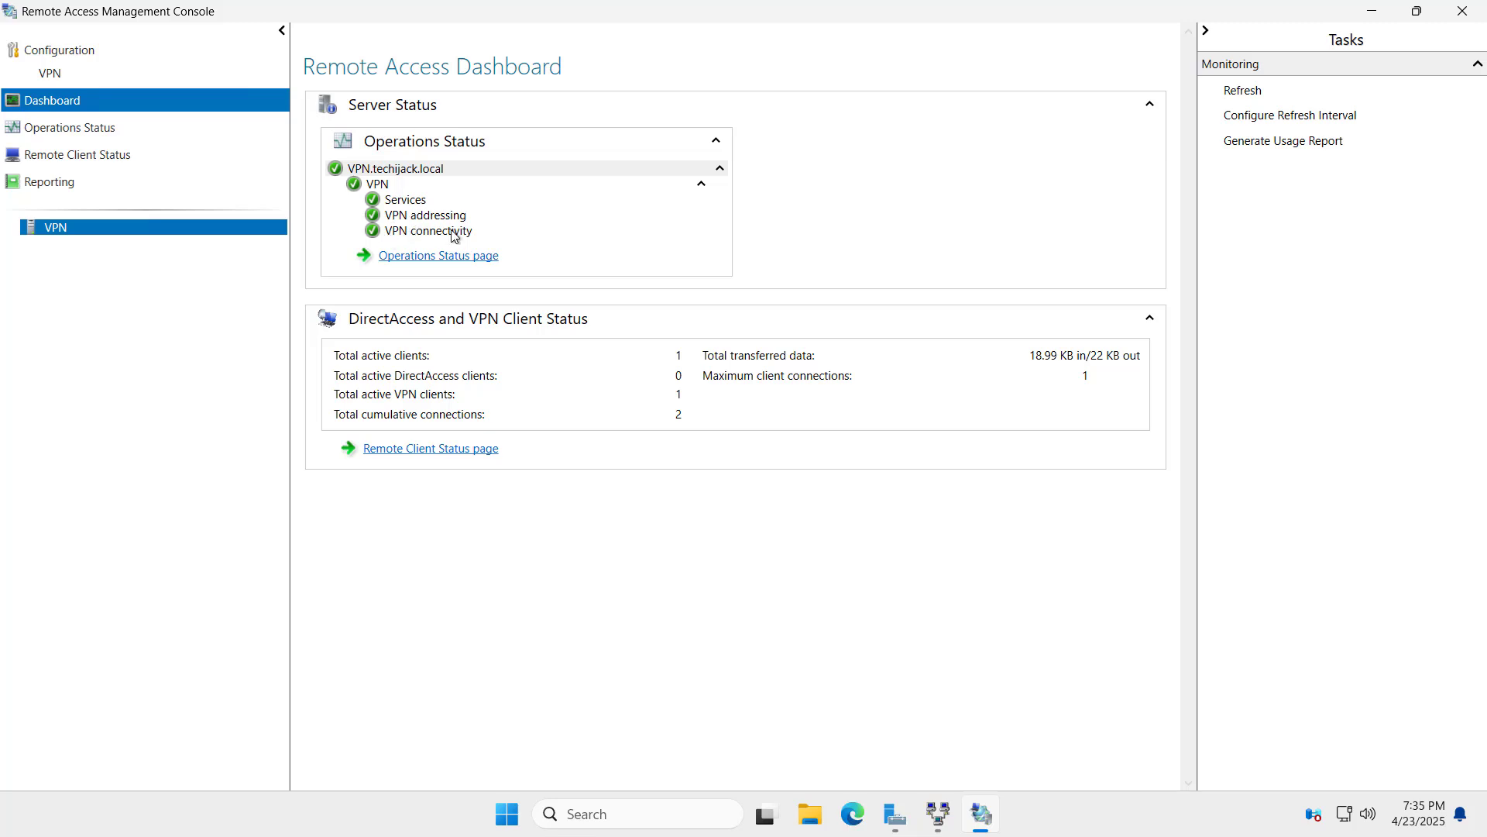
Step: Refresh the Remote Access Dashboard's operations status, showing one active VPN client
left_click(1241, 91)
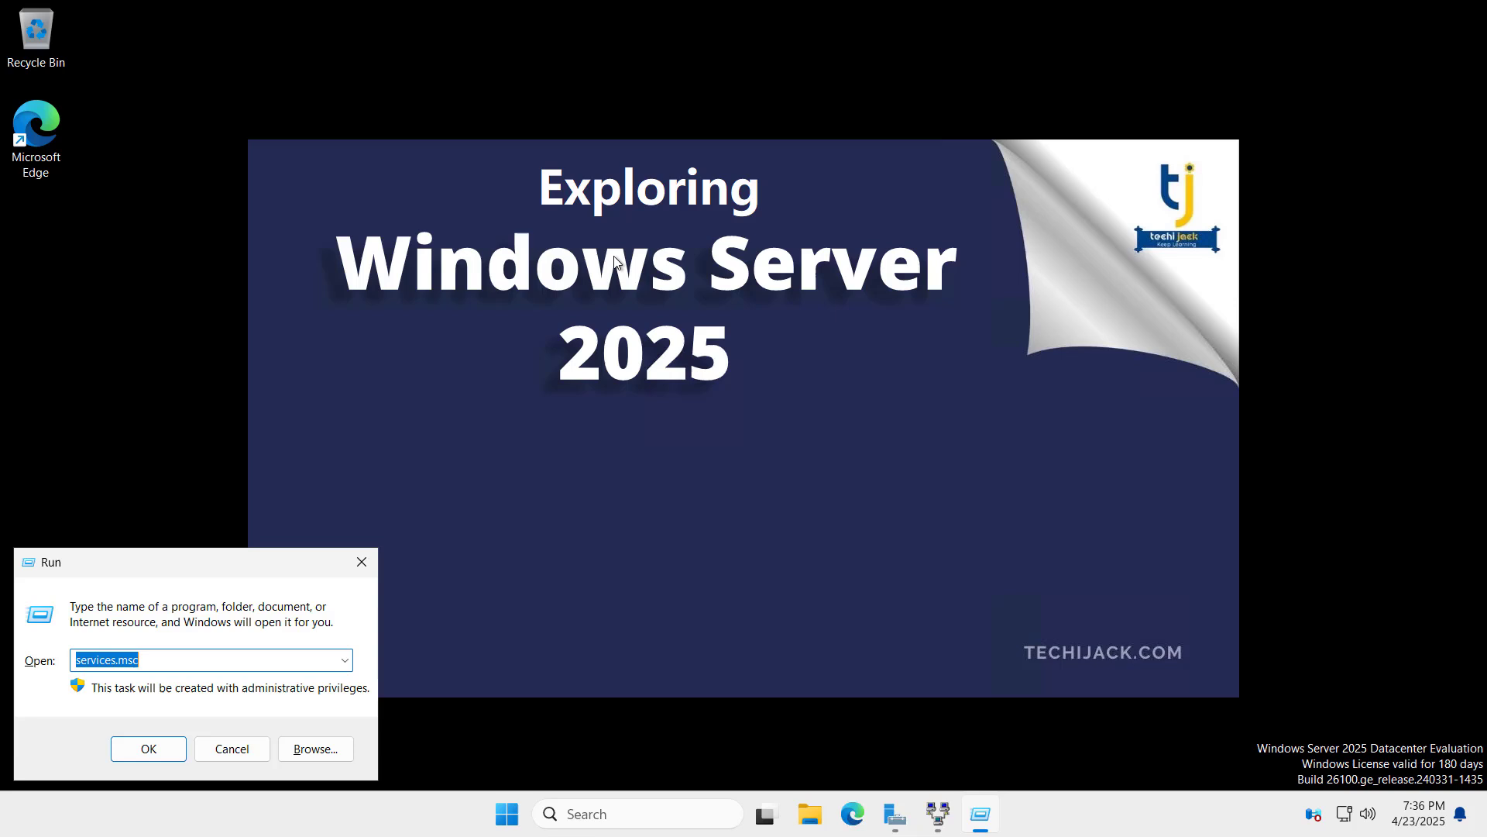
Step: Launch the firewall control panel via 'fi' and show Advanced Security's Inbound Rules
type("fi")
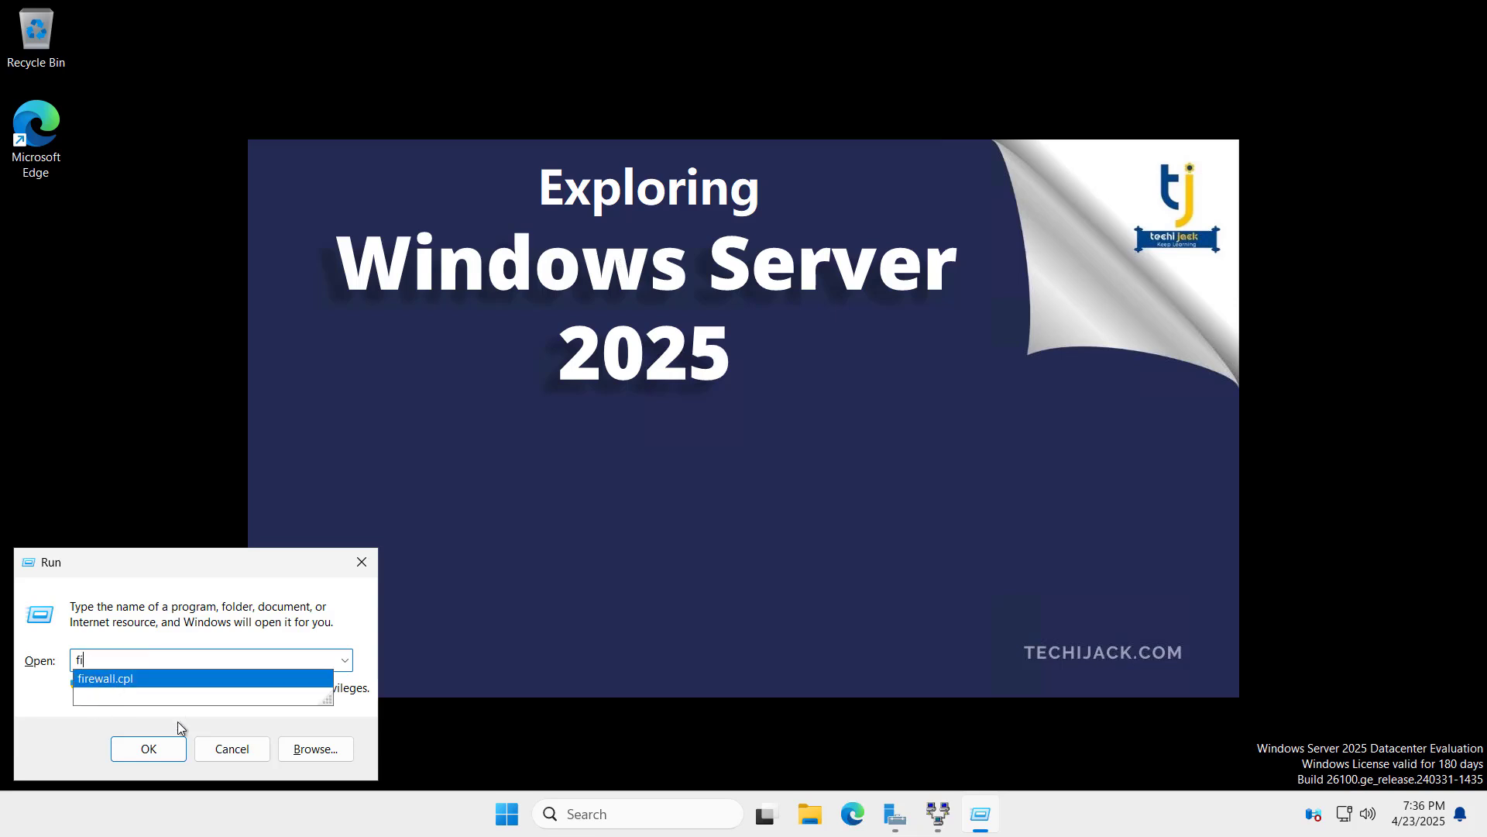
left_click(149, 748)
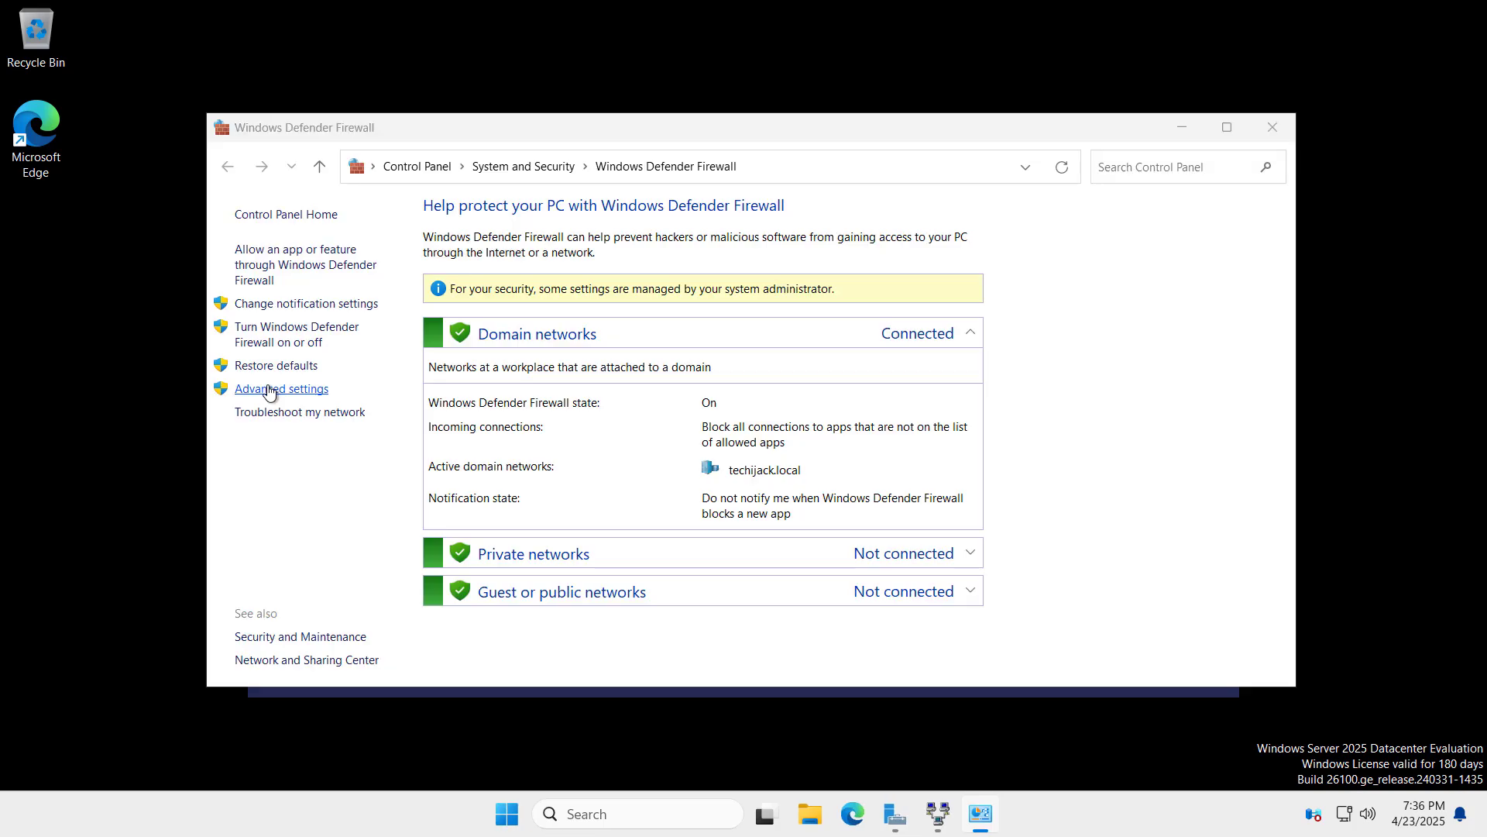
left_click(269, 390)
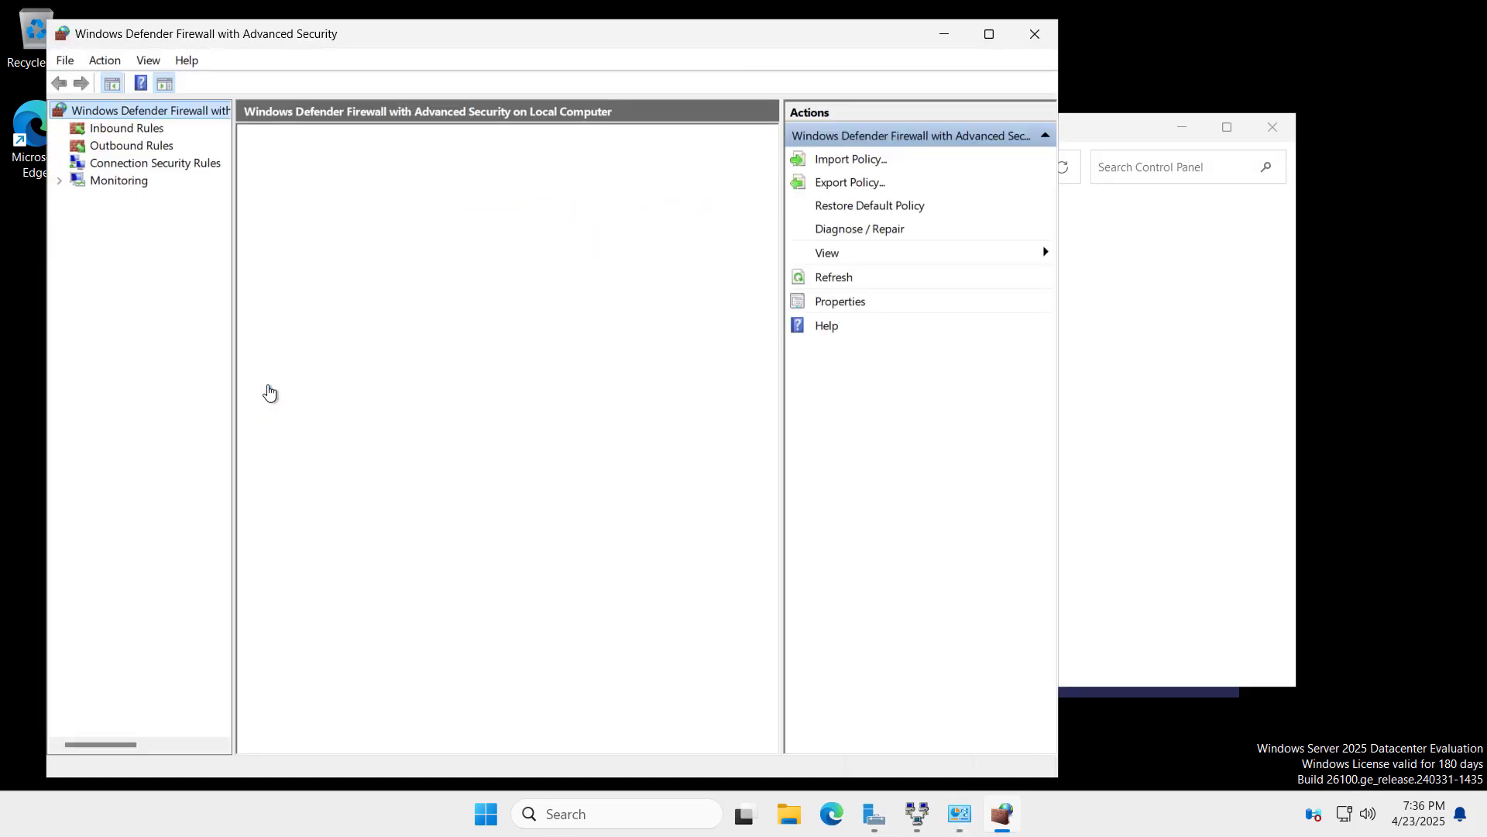
left_click(124, 129)
right_click(122, 133)
Step: Create the predefined Routing and Remote Access (L2TP-In) inbound rule
left_click(132, 147)
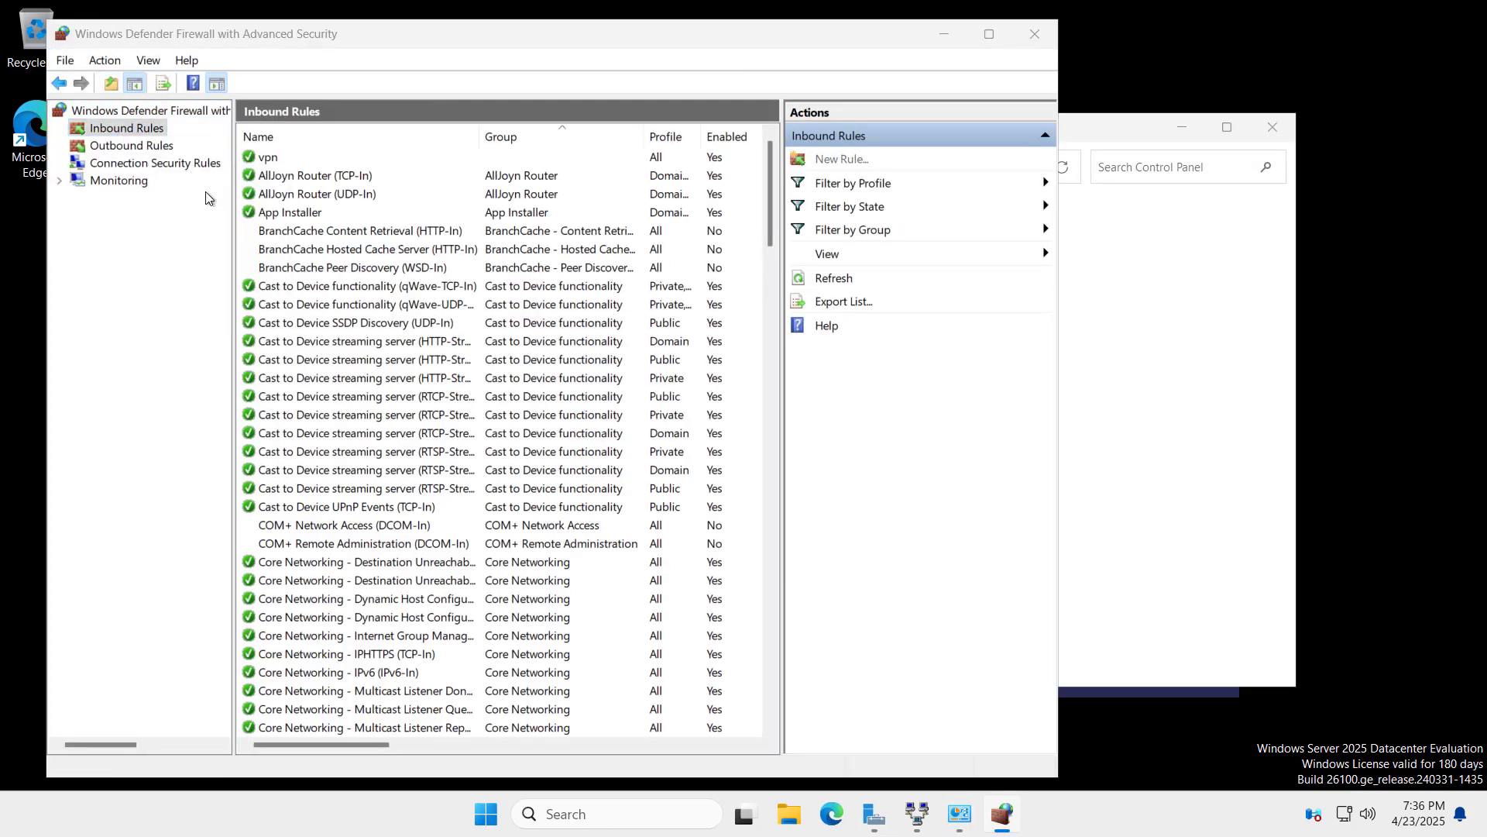
left_click(360, 411)
left_click(458, 435)
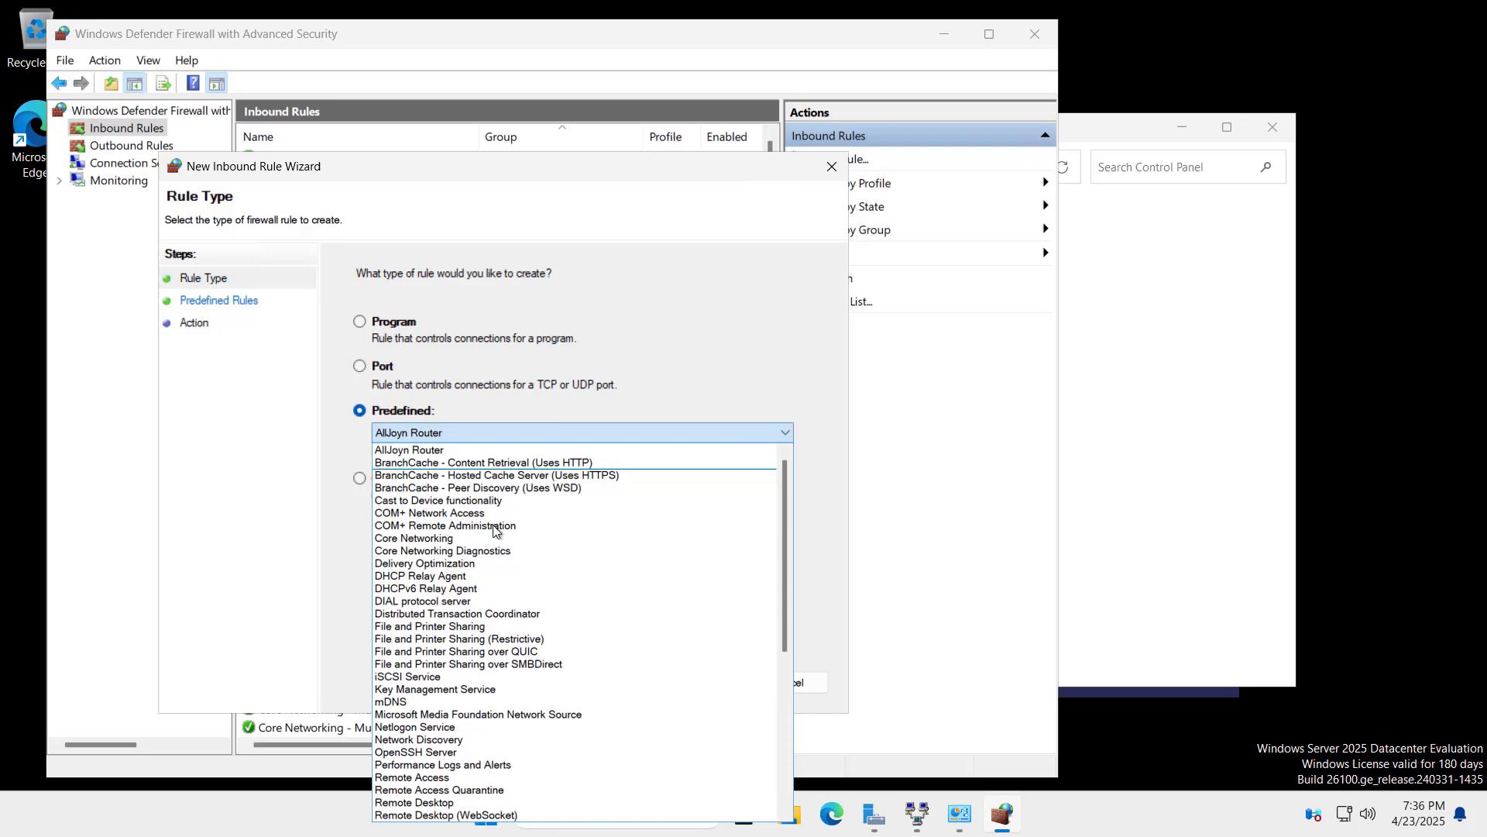
scroll(465, 570, "down", 2)
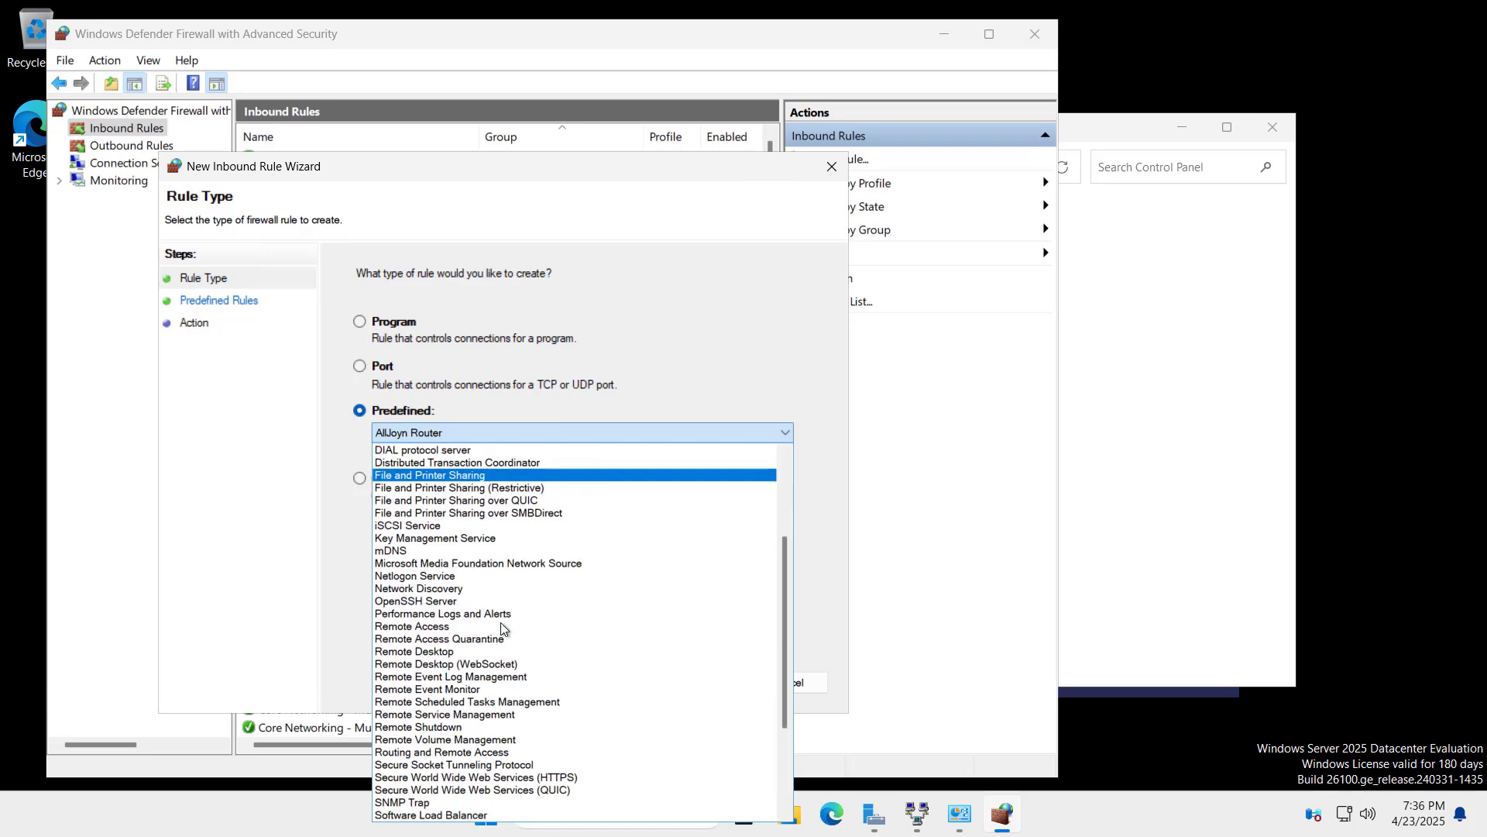
left_click(457, 753)
left_click(703, 682)
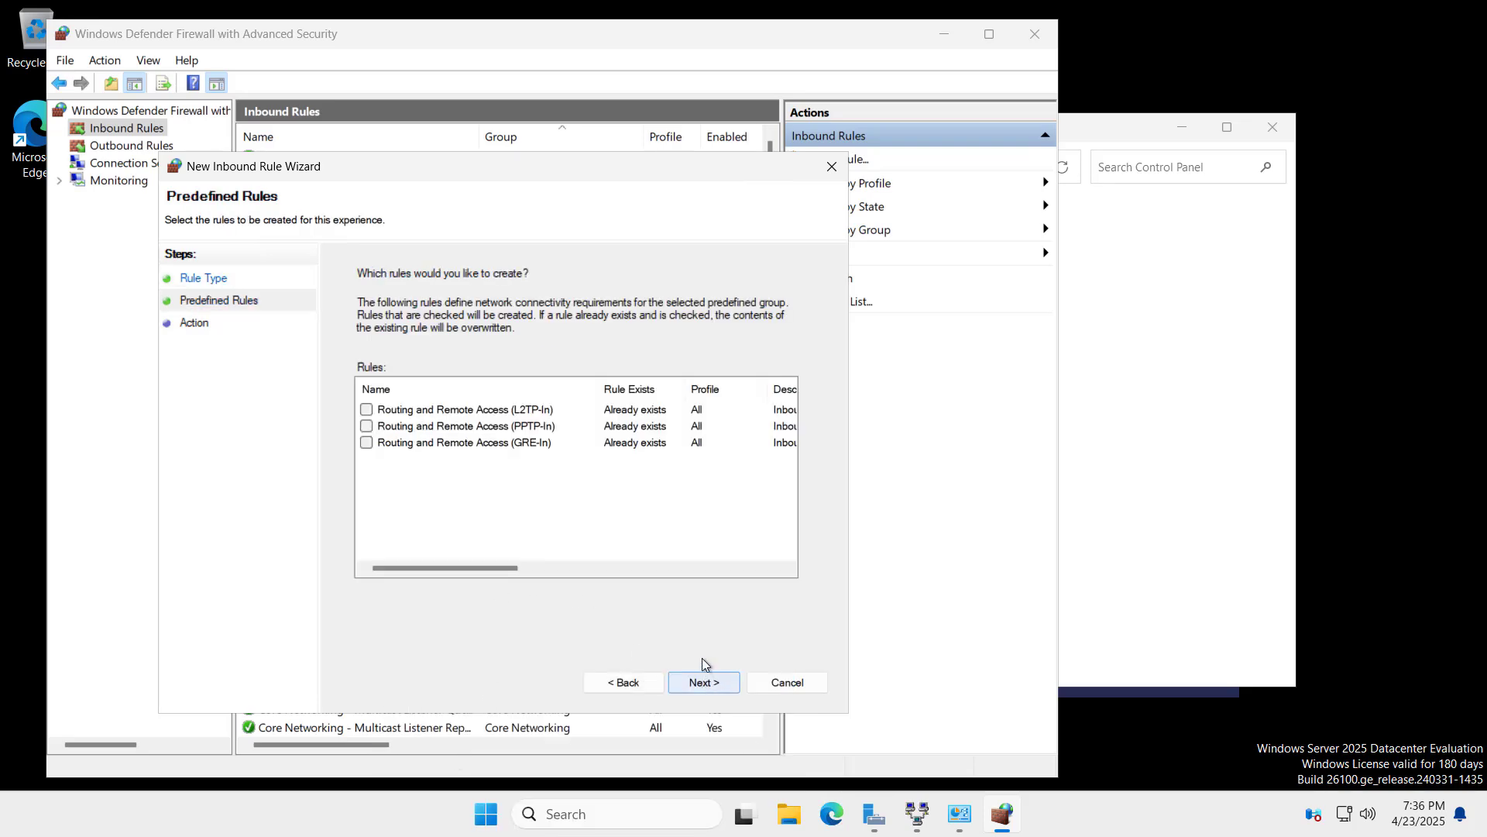
mouse_move(444, 567)
left_mouse_down()
mouse_move(518, 573)
mouse_move(427, 573)
left_mouse_up()
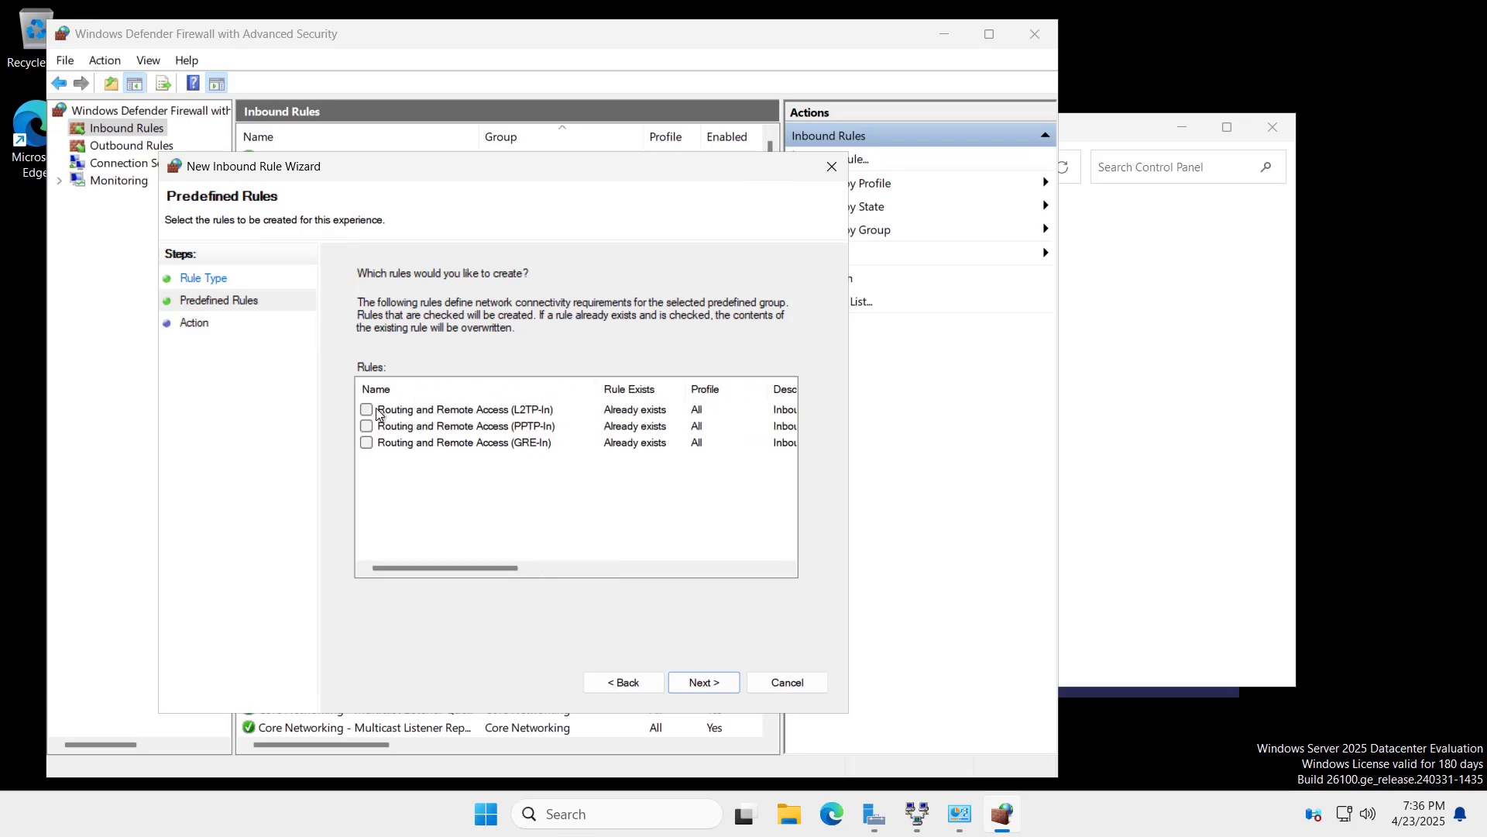
left_click(704, 682)
left_click(703, 683)
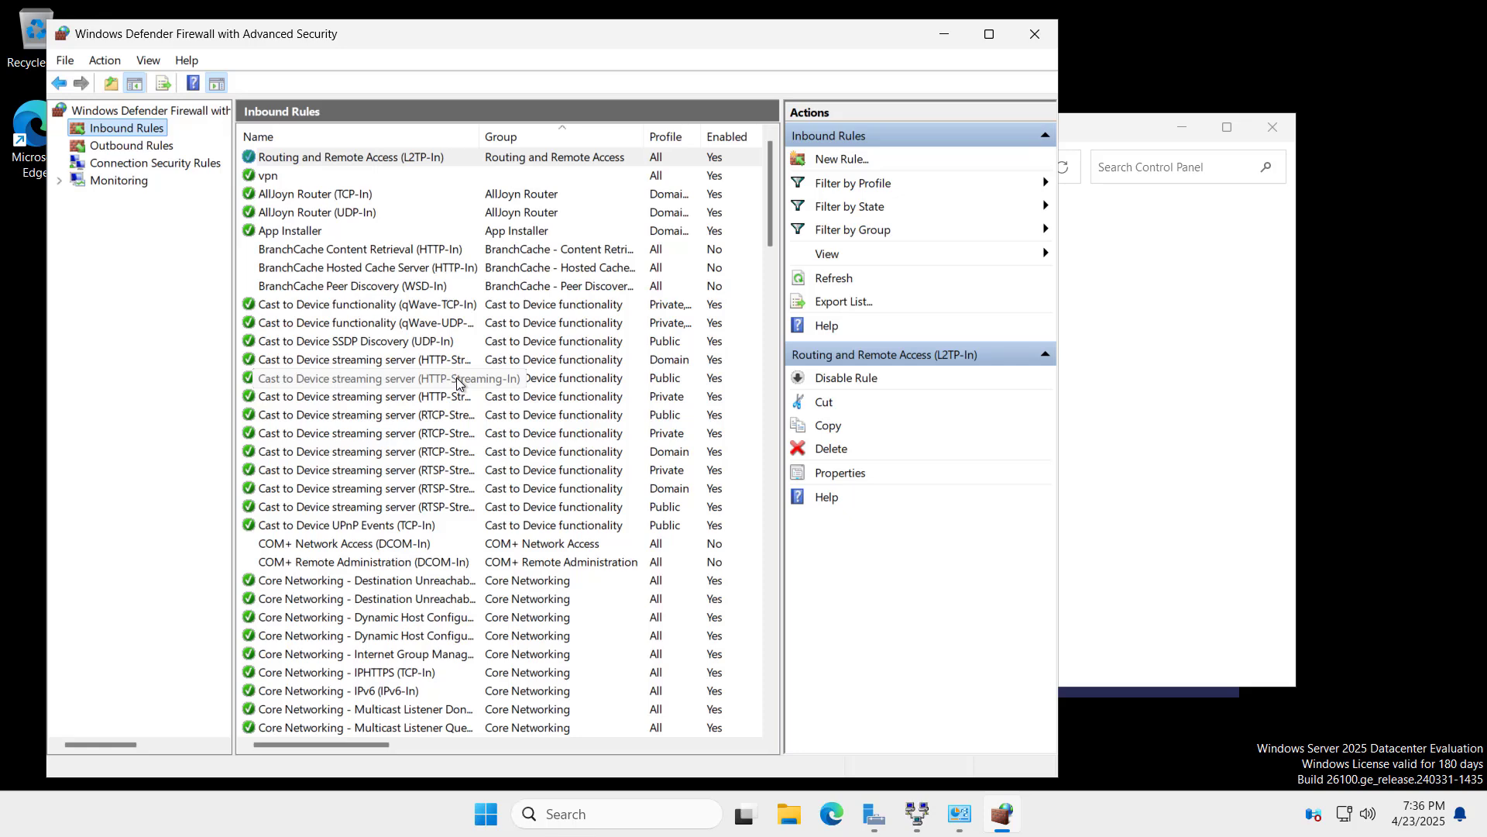
Step: Check the L2TP-In rule's Protocols and Ports settings show UDP local port 1701
right_click(320, 156)
left_click(364, 270)
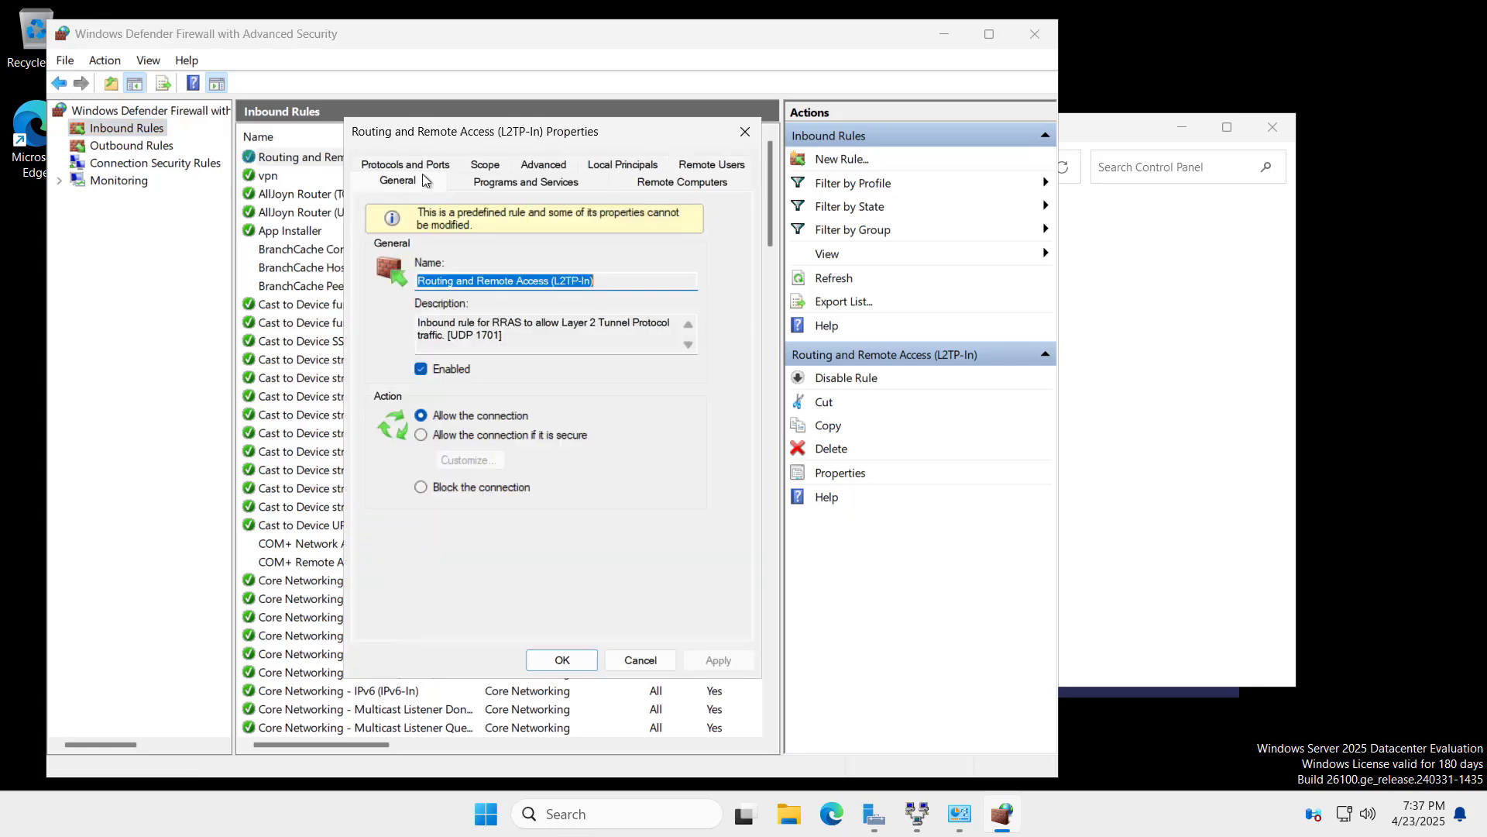
left_click(418, 167)
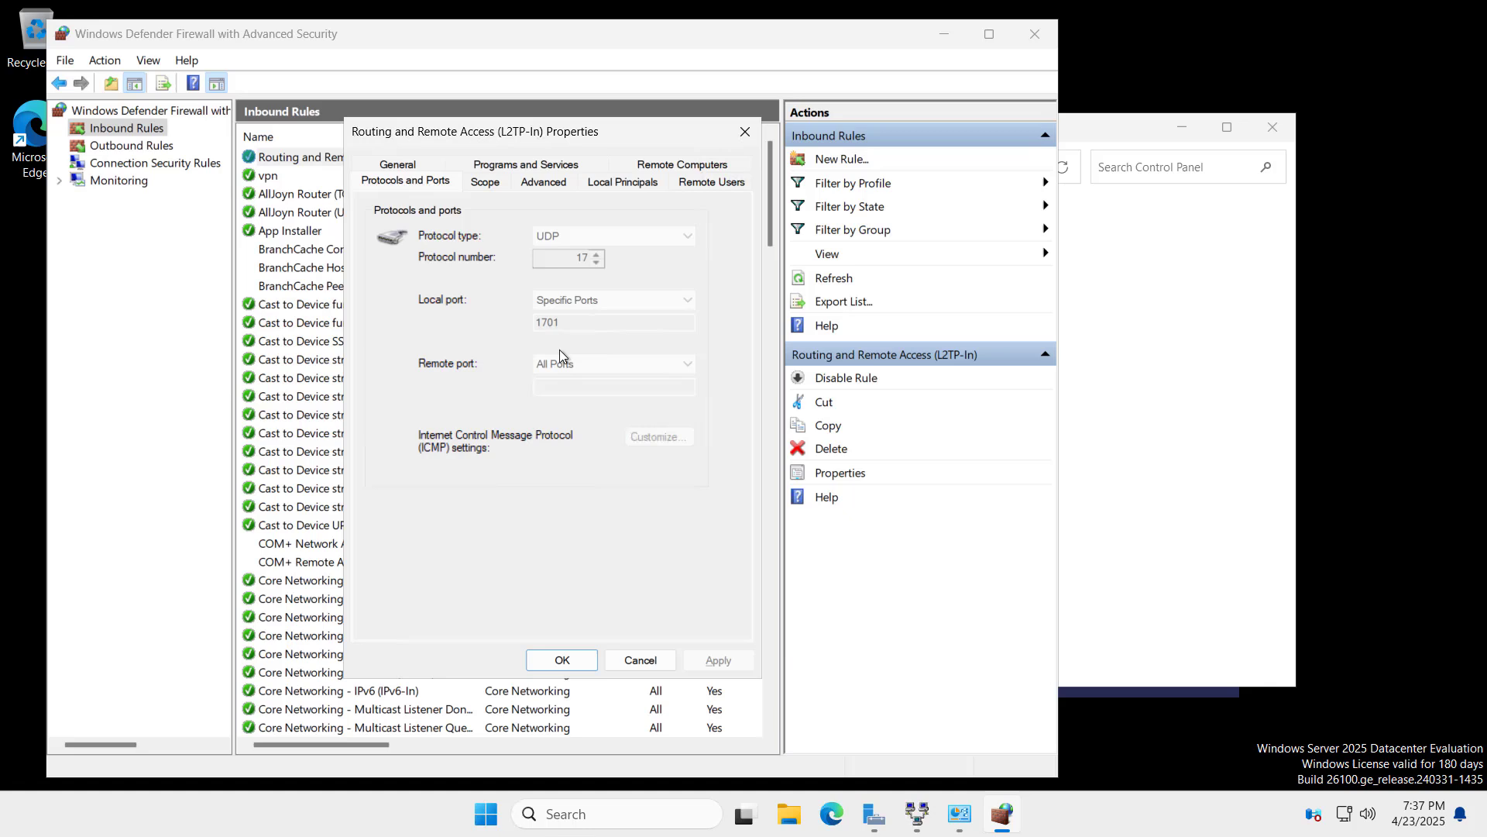